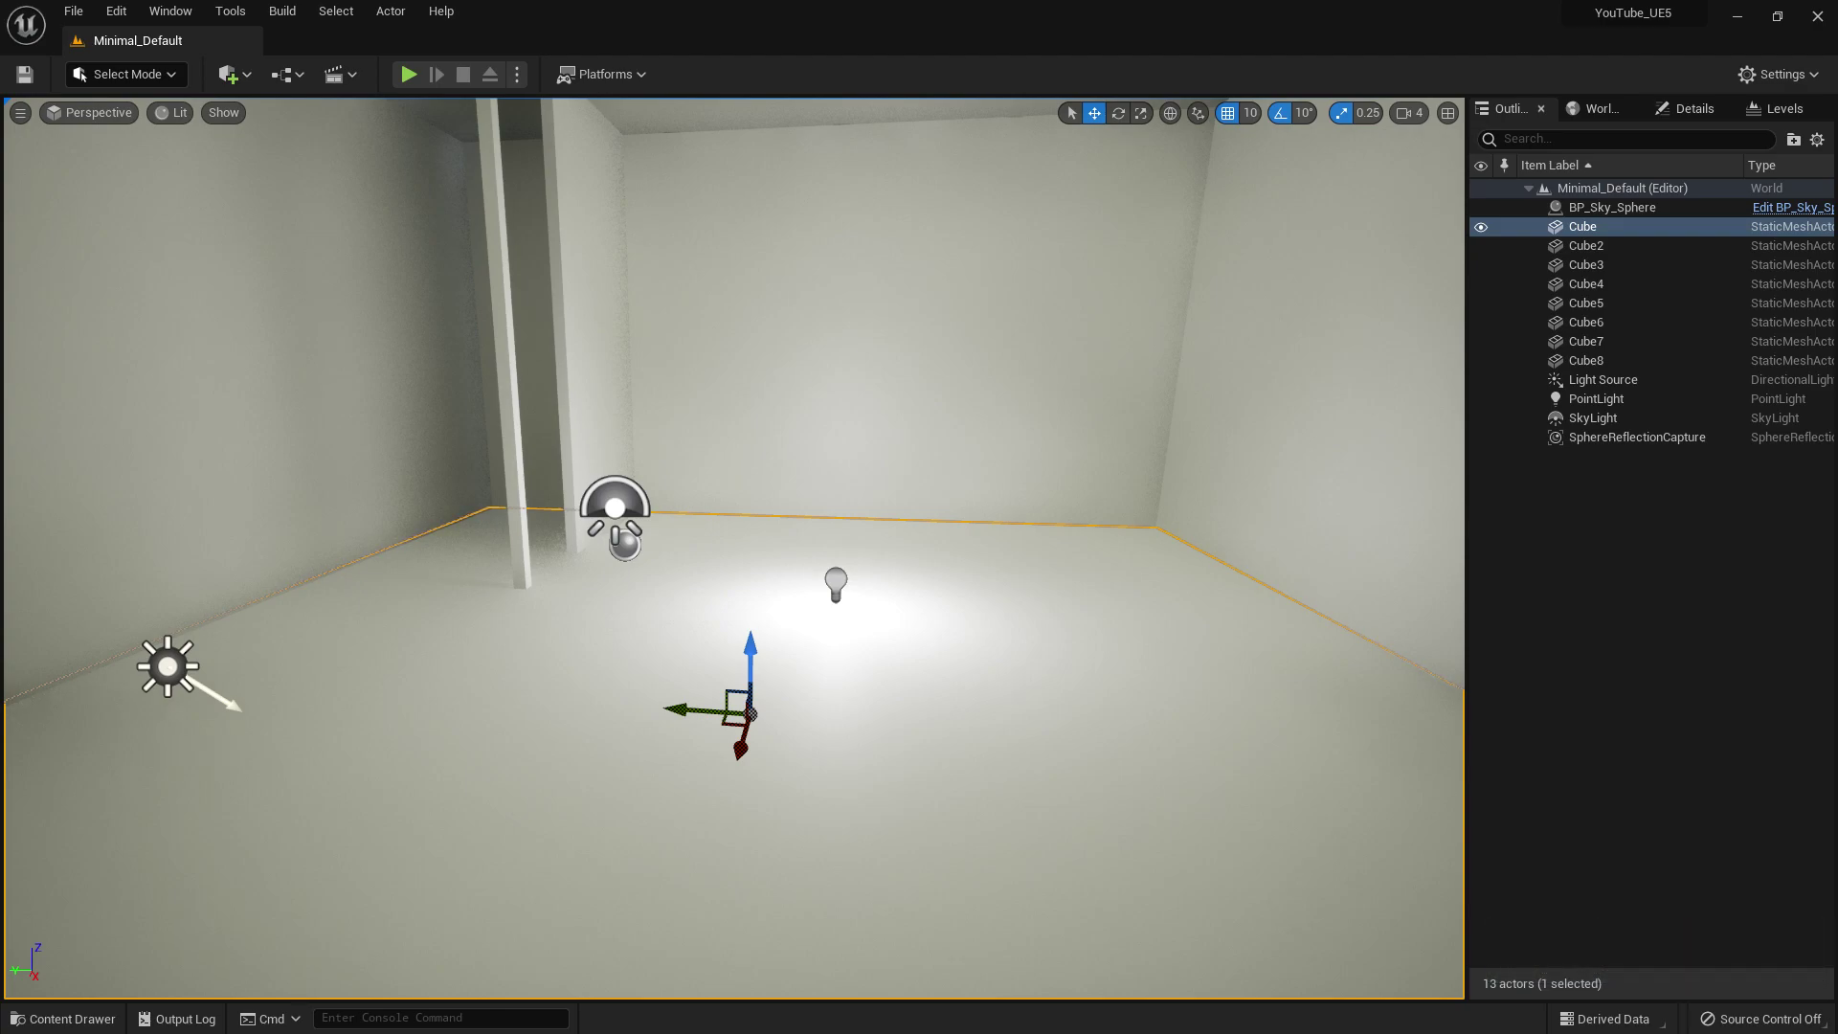
left_click(126, 74)
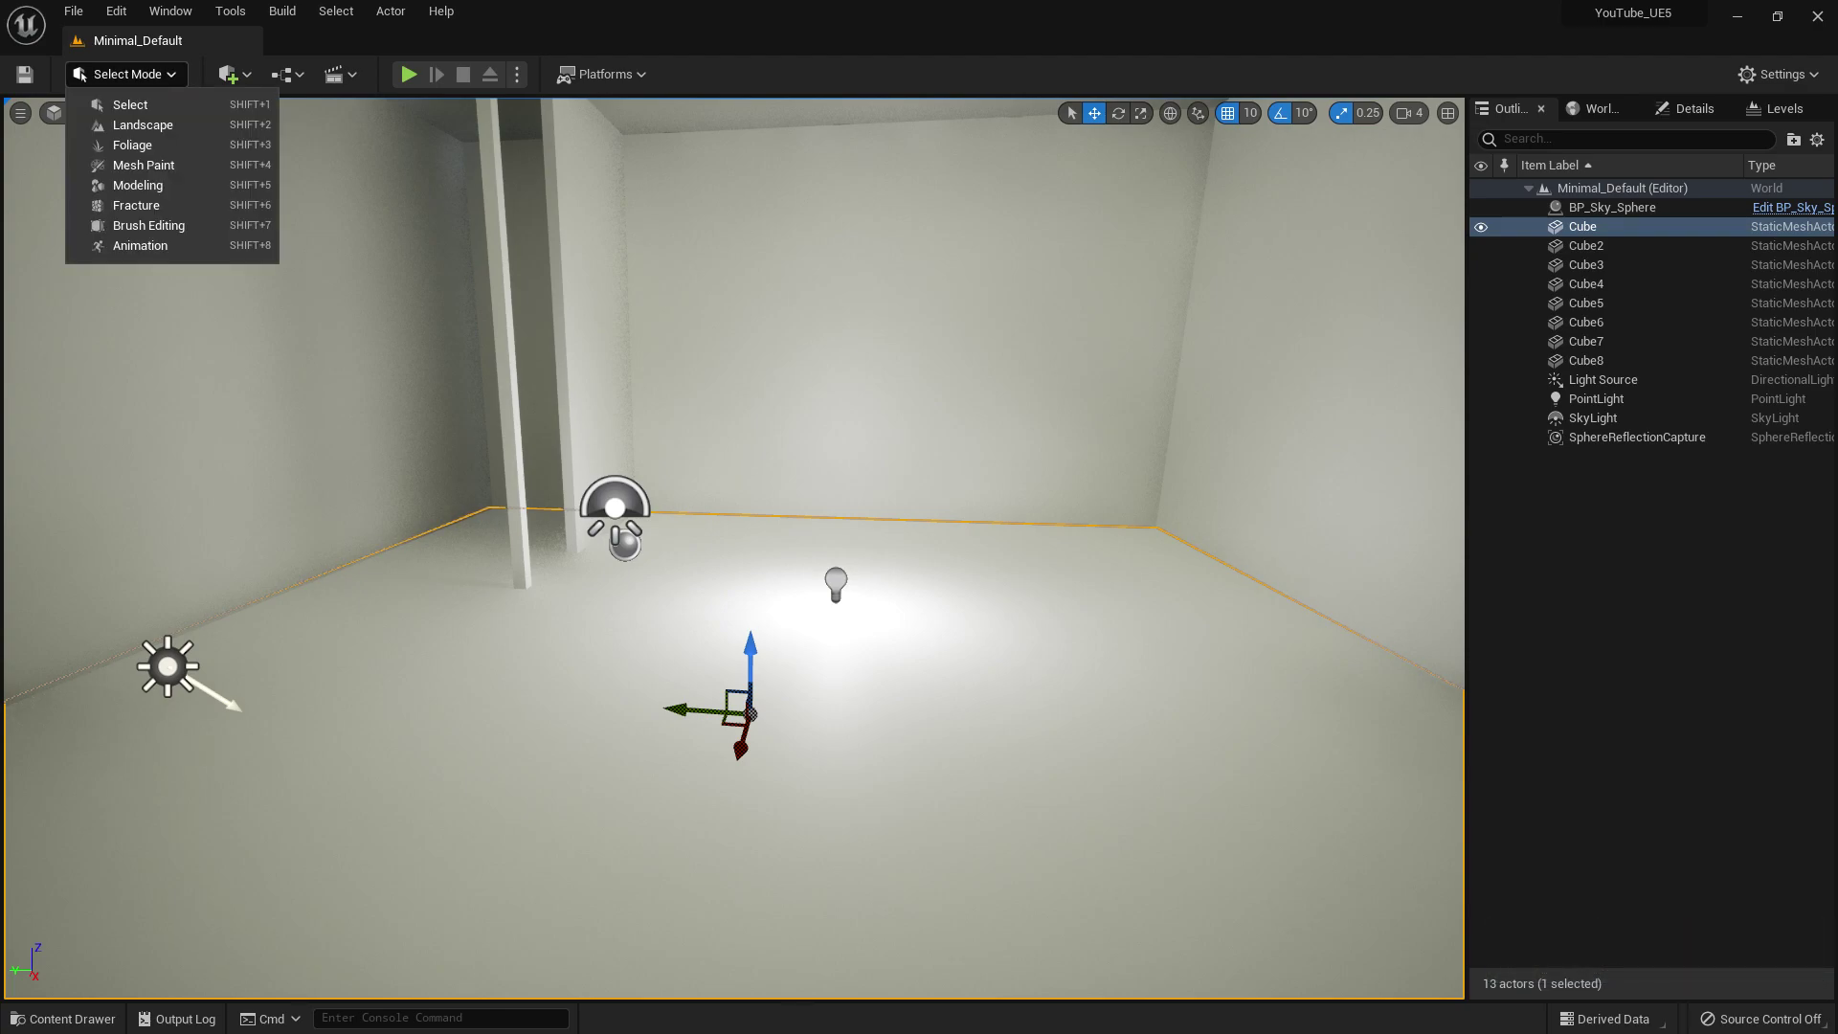
left_click(814, 335)
right_click_drag(814, 335, 556, 259)
right_click_drag(709, 450, 771, 574)
left_click(702, 359)
right_click_drag(699, 359, 919, 460)
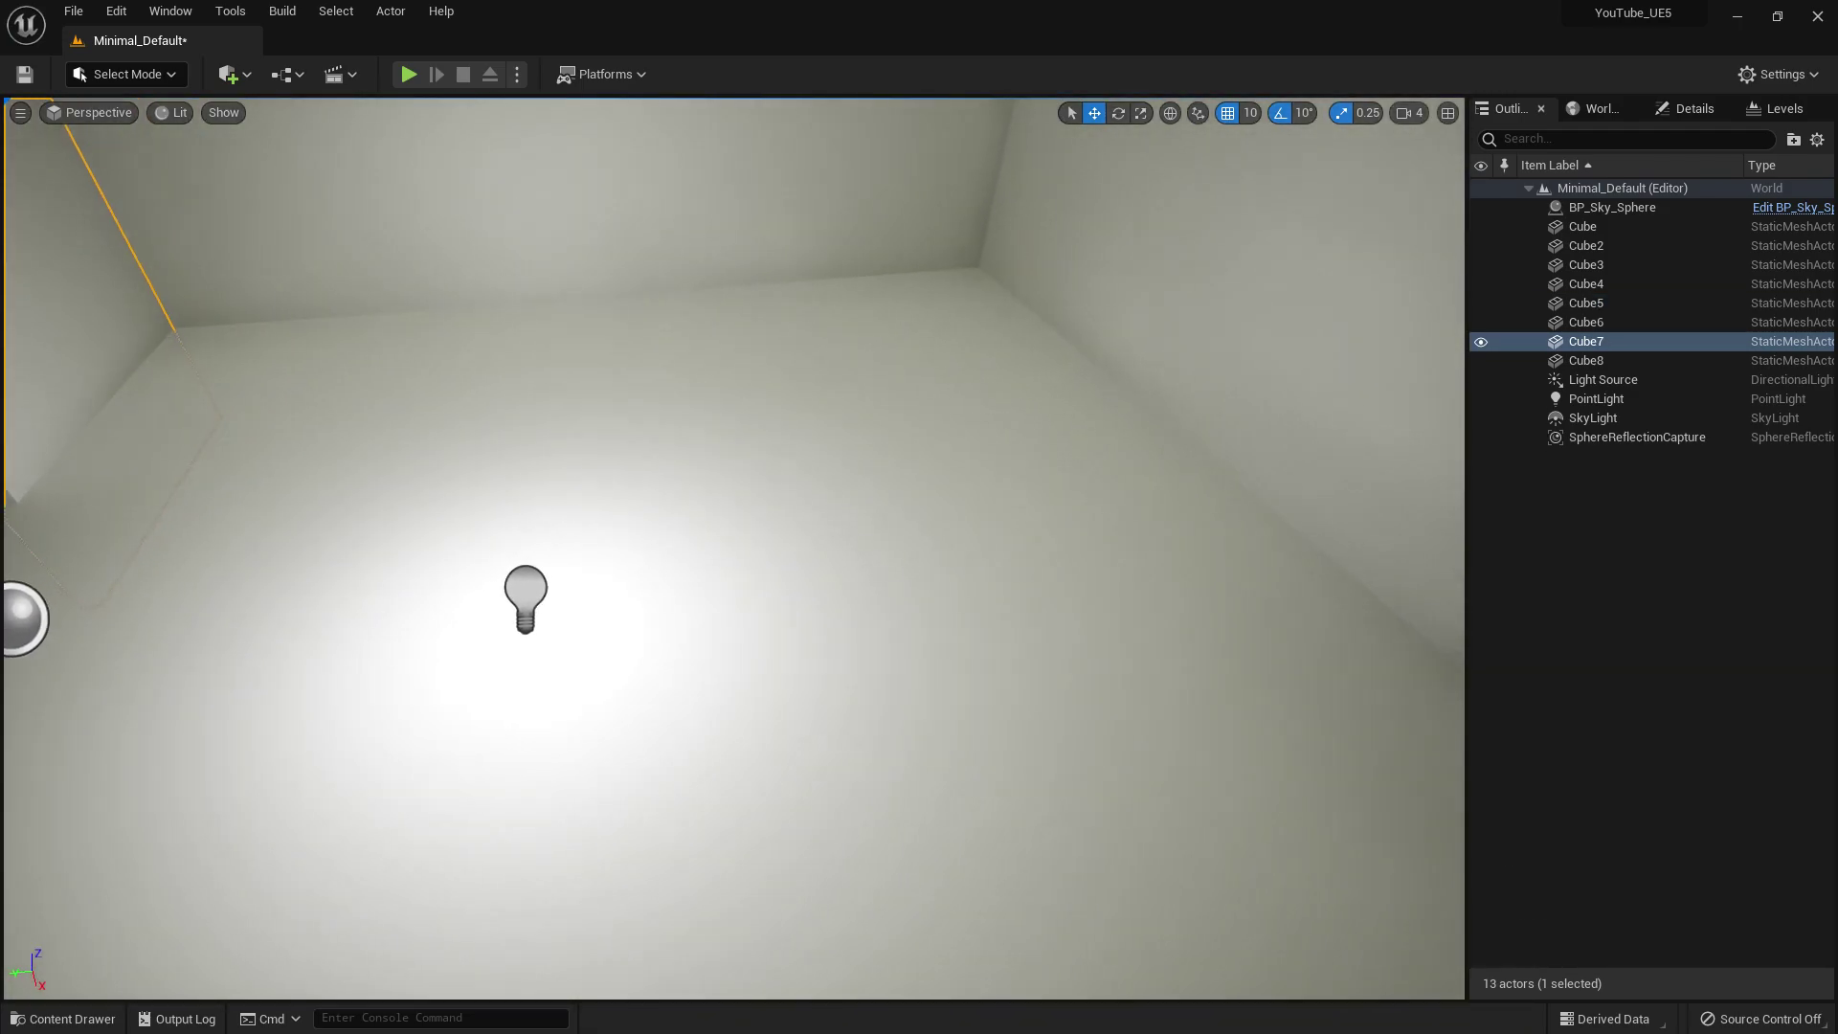
Delete the directional Light Source actor from the level, accepting that its reference from the sky sphere breaks.
left_click(525, 601)
right_click_drag(525, 601, 210, 560)
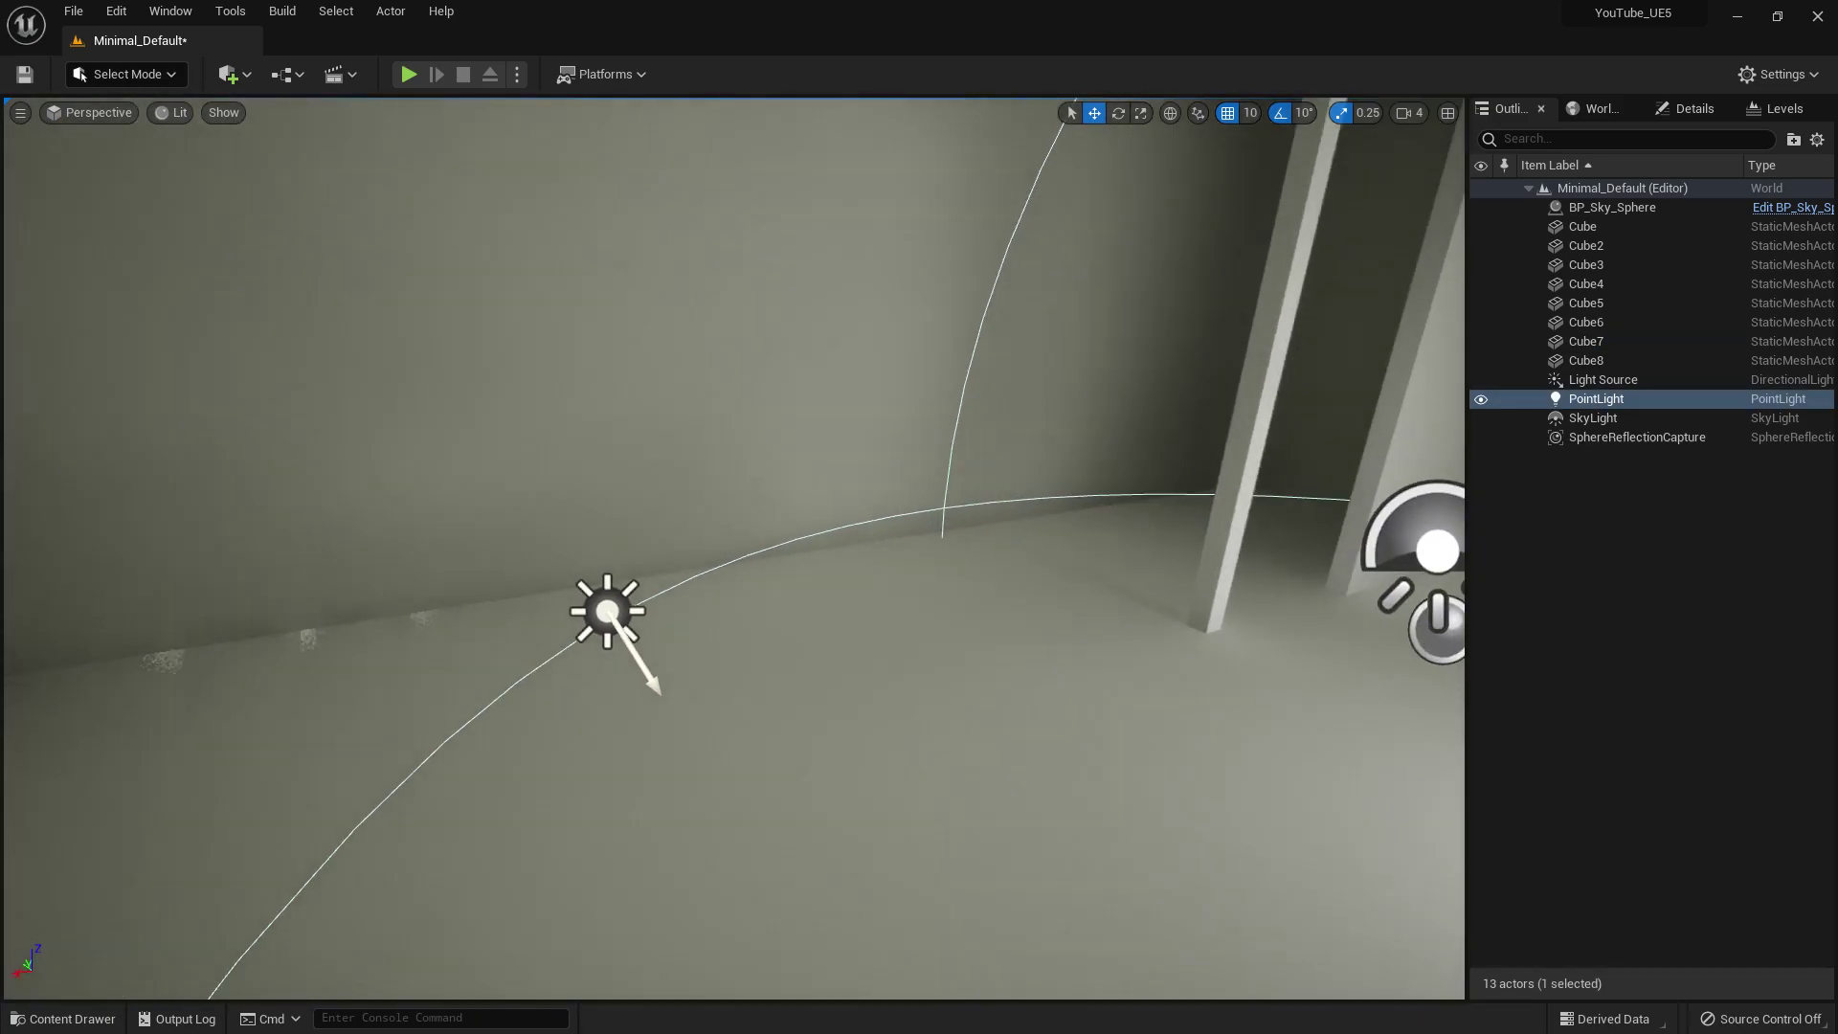
left_click(607, 611)
key("Delete")
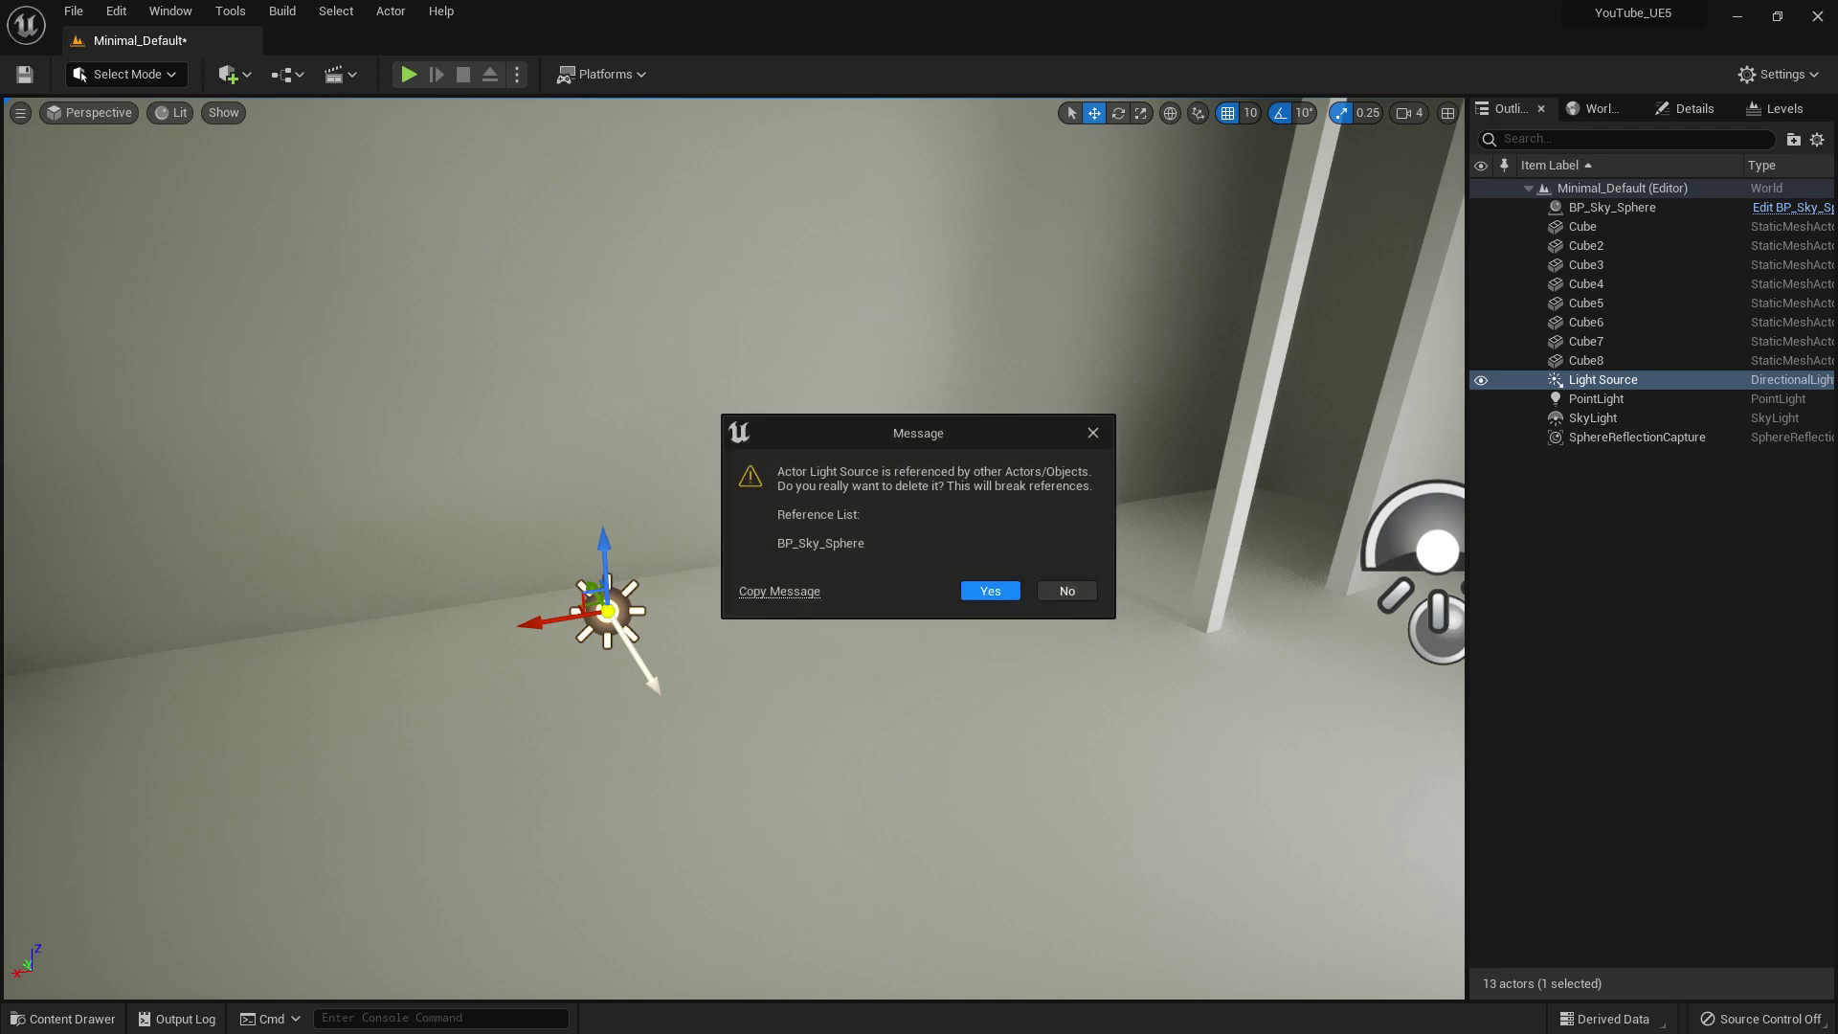
key("Return")
Delete the SkyLight, SphereReflectionCapture and BP_Sky_Sphere actors so that the point light is the only remaining light.
left_click(1628, 381)
left_click(1627, 398)
key("Delete")
left_click(1628, 399)
key("Delete")
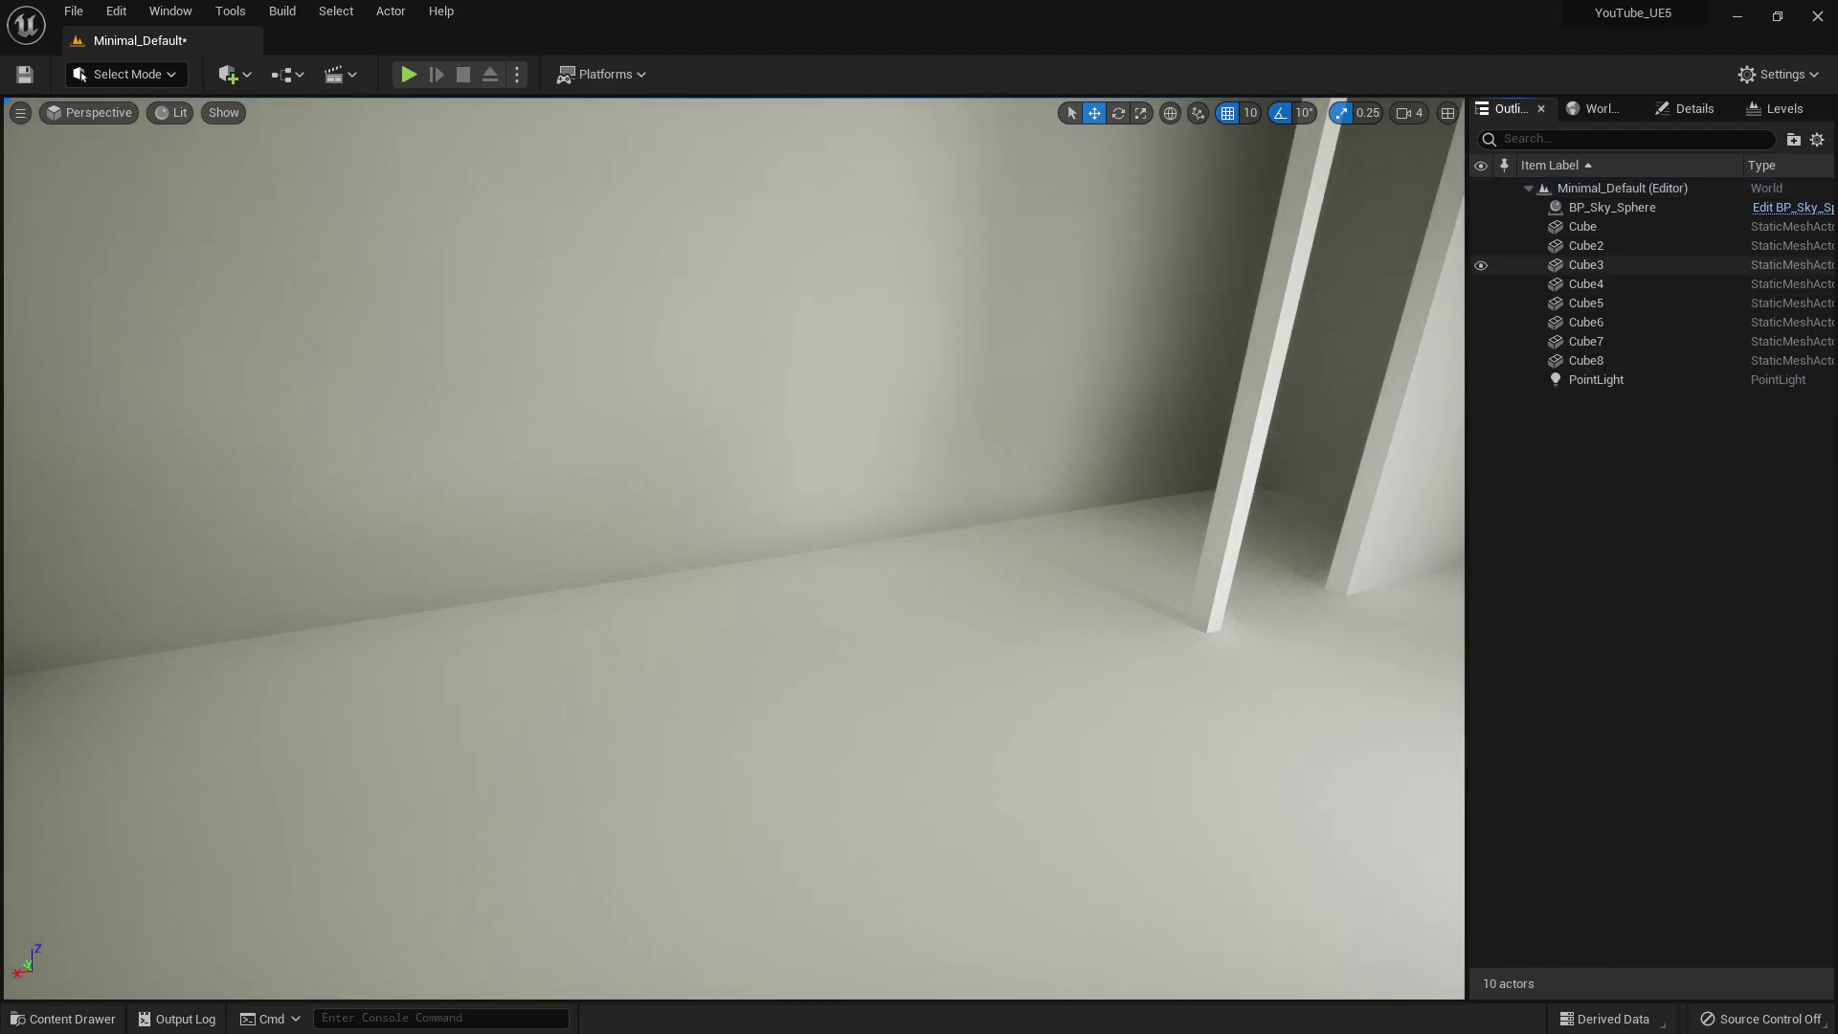
left_click(1614, 209)
key("Delete")
right_click_drag(957, 536, 440, 537)
left_click(1187, 383)
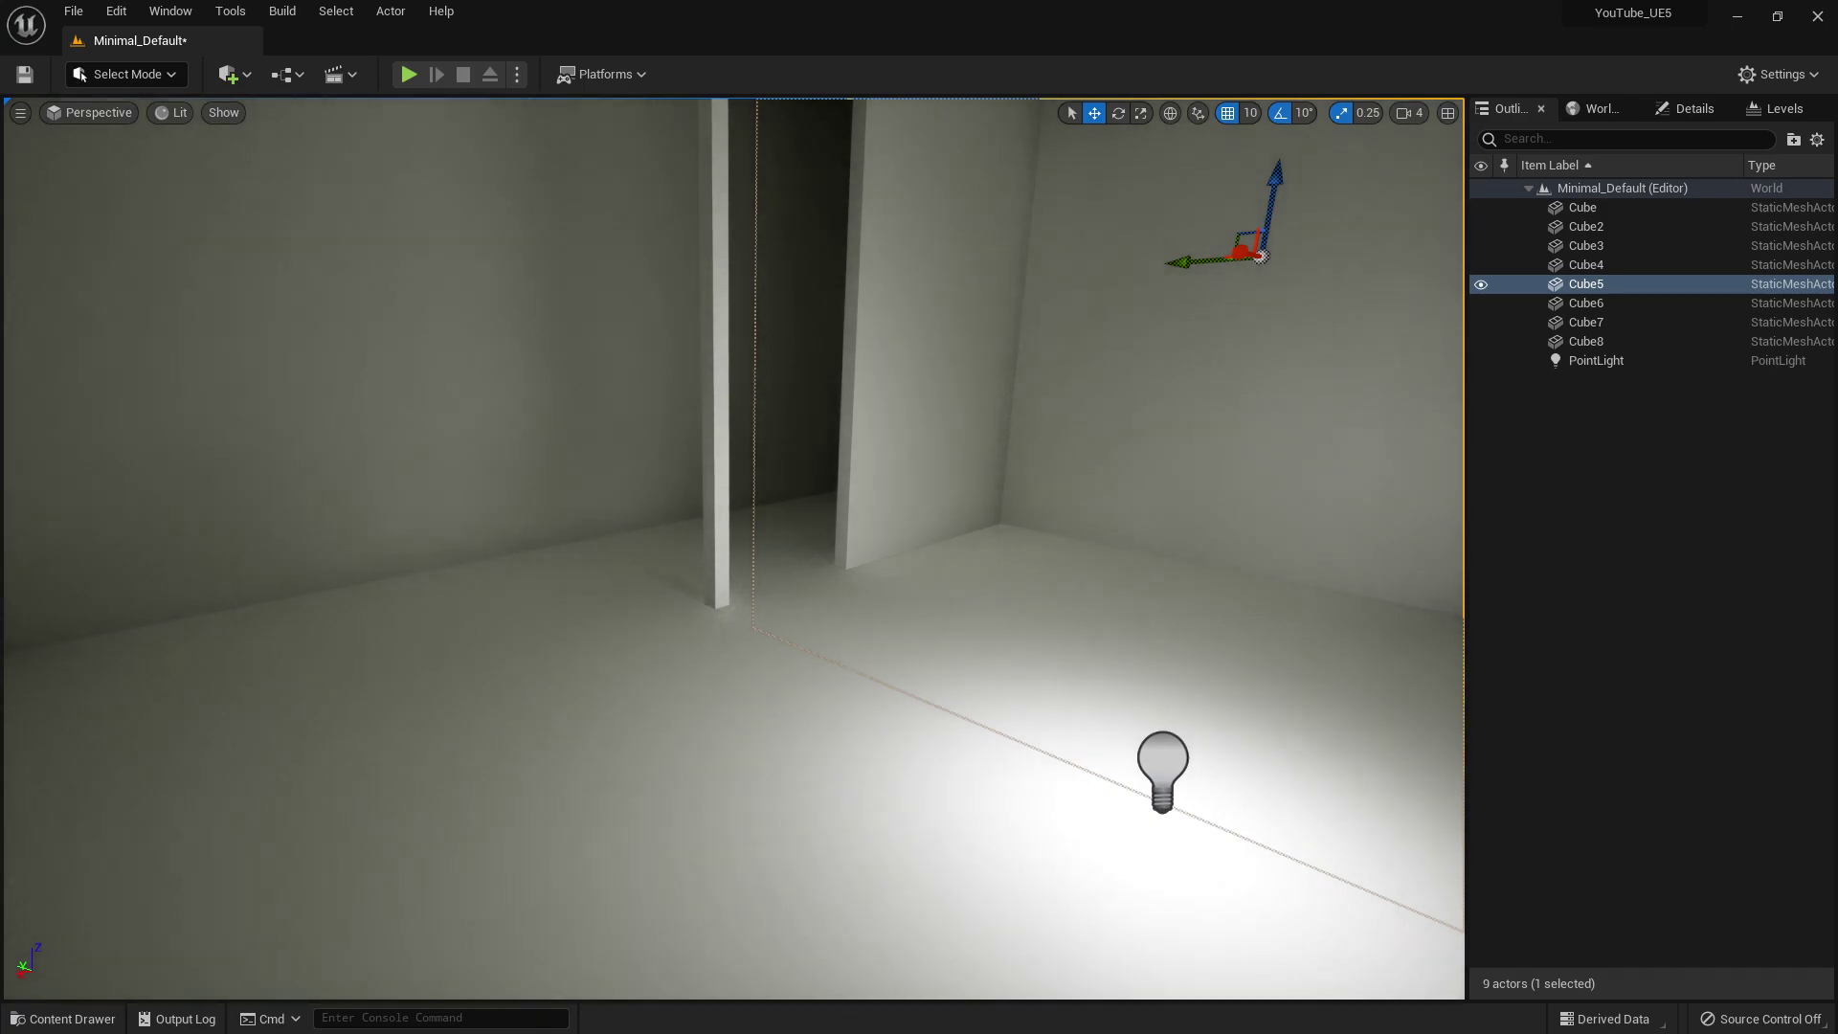
left_click(1162, 766)
right_click_drag(1162, 766, 1226, 771)
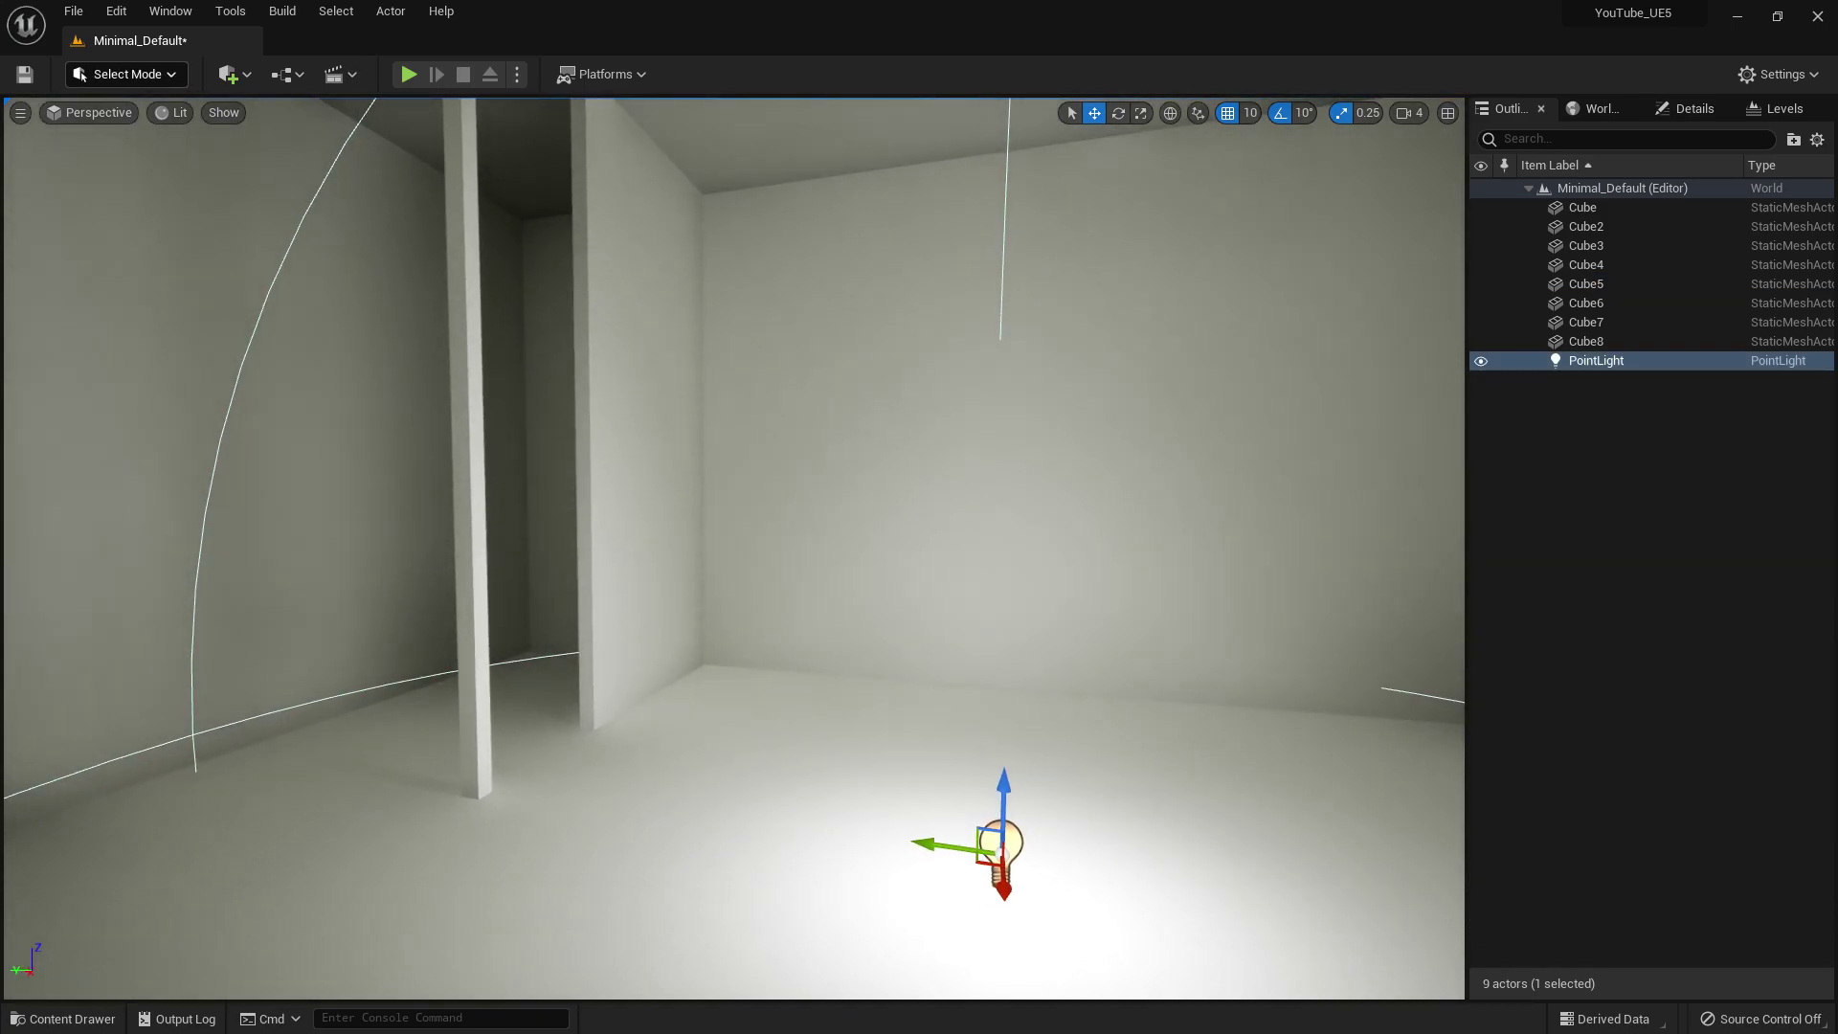
Add an Exponential Height Fog actor to the room and move it along its X axis across the floor.
left_click(125, 74)
left_click(230, 74)
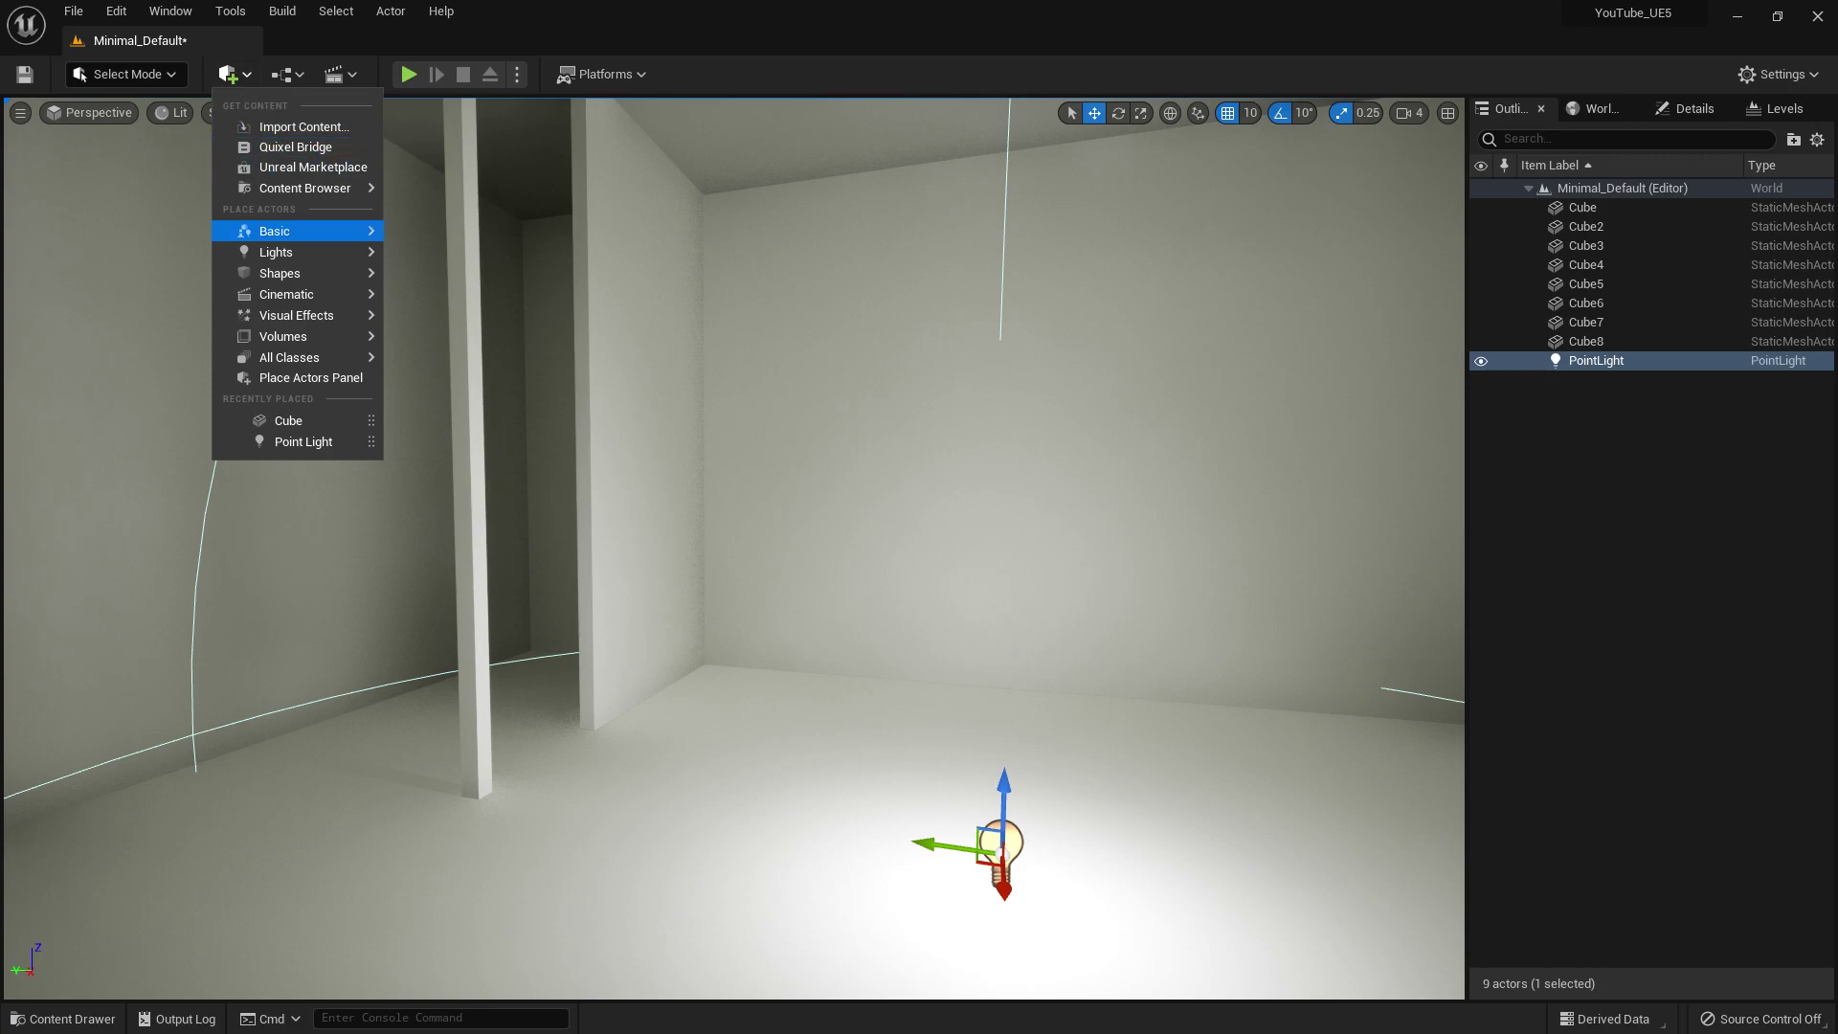
mouse_move(297, 315)
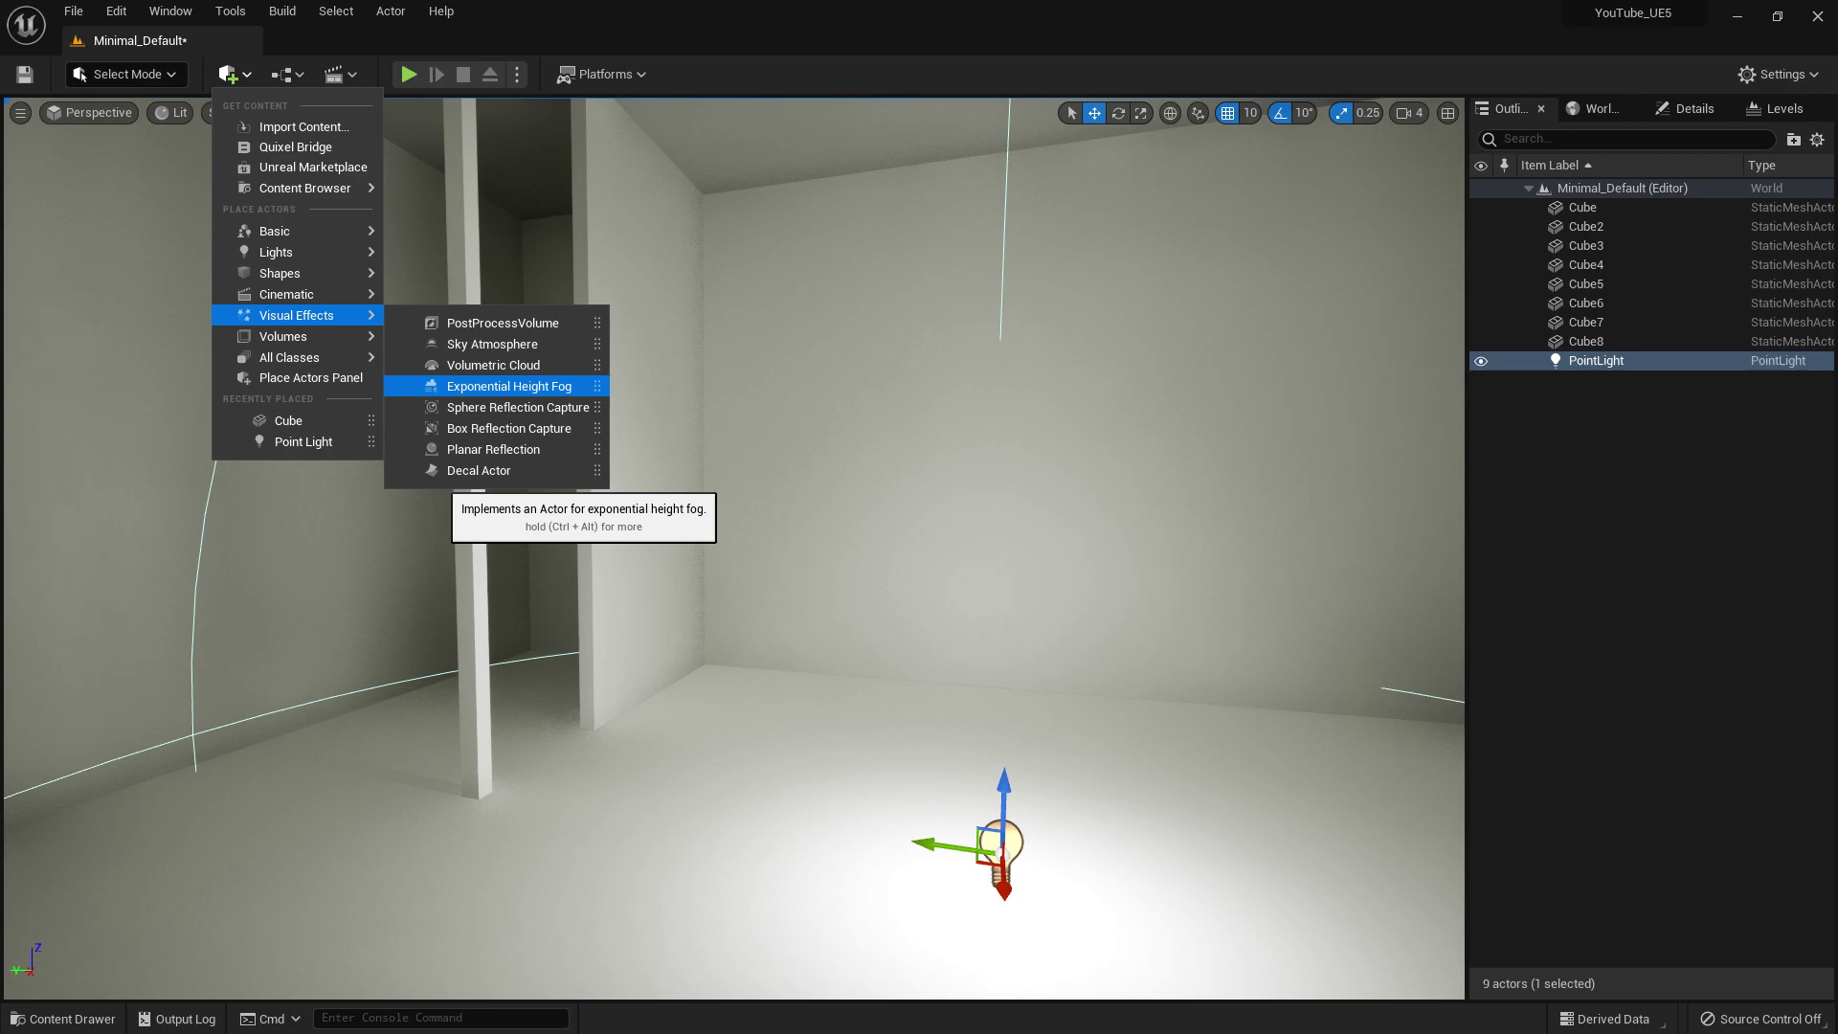
left_click(510, 386)
left_click(880, 847)
right_click_drag(880, 848, 804, 910)
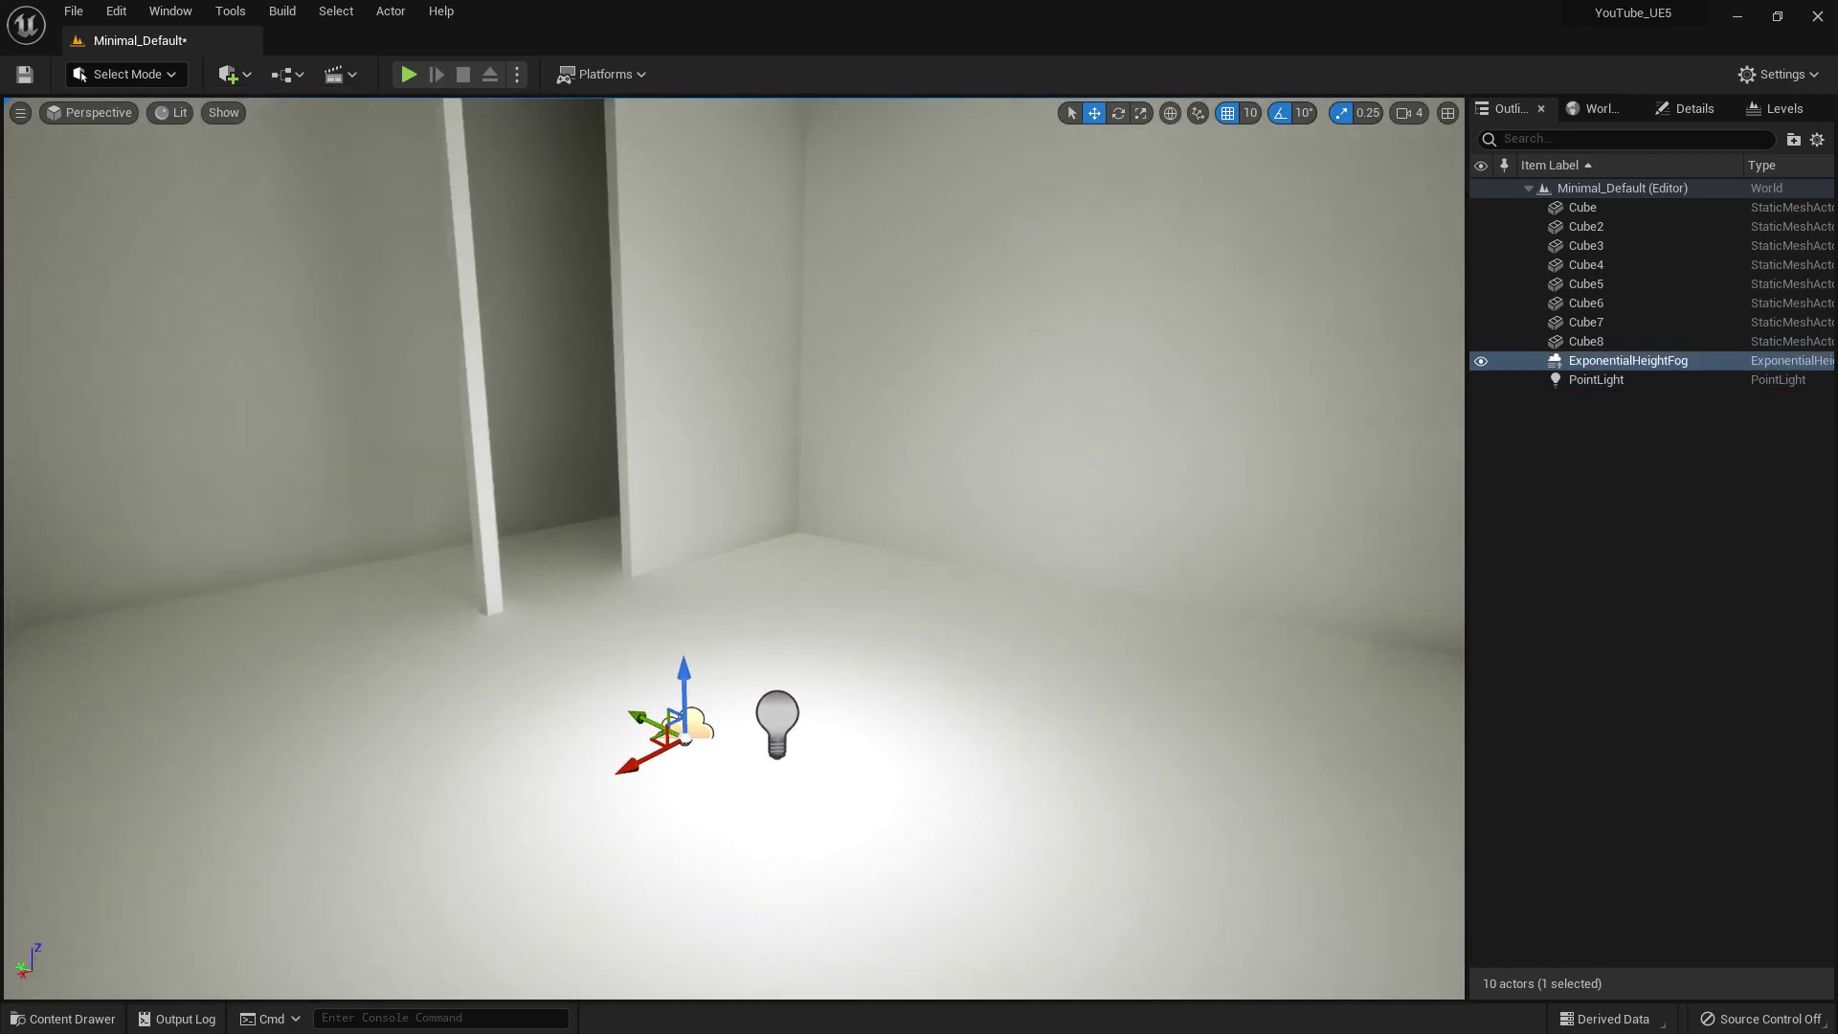
left_click_drag(625, 764, 369, 896)
right_click_drag(369, 895, 459, 909)
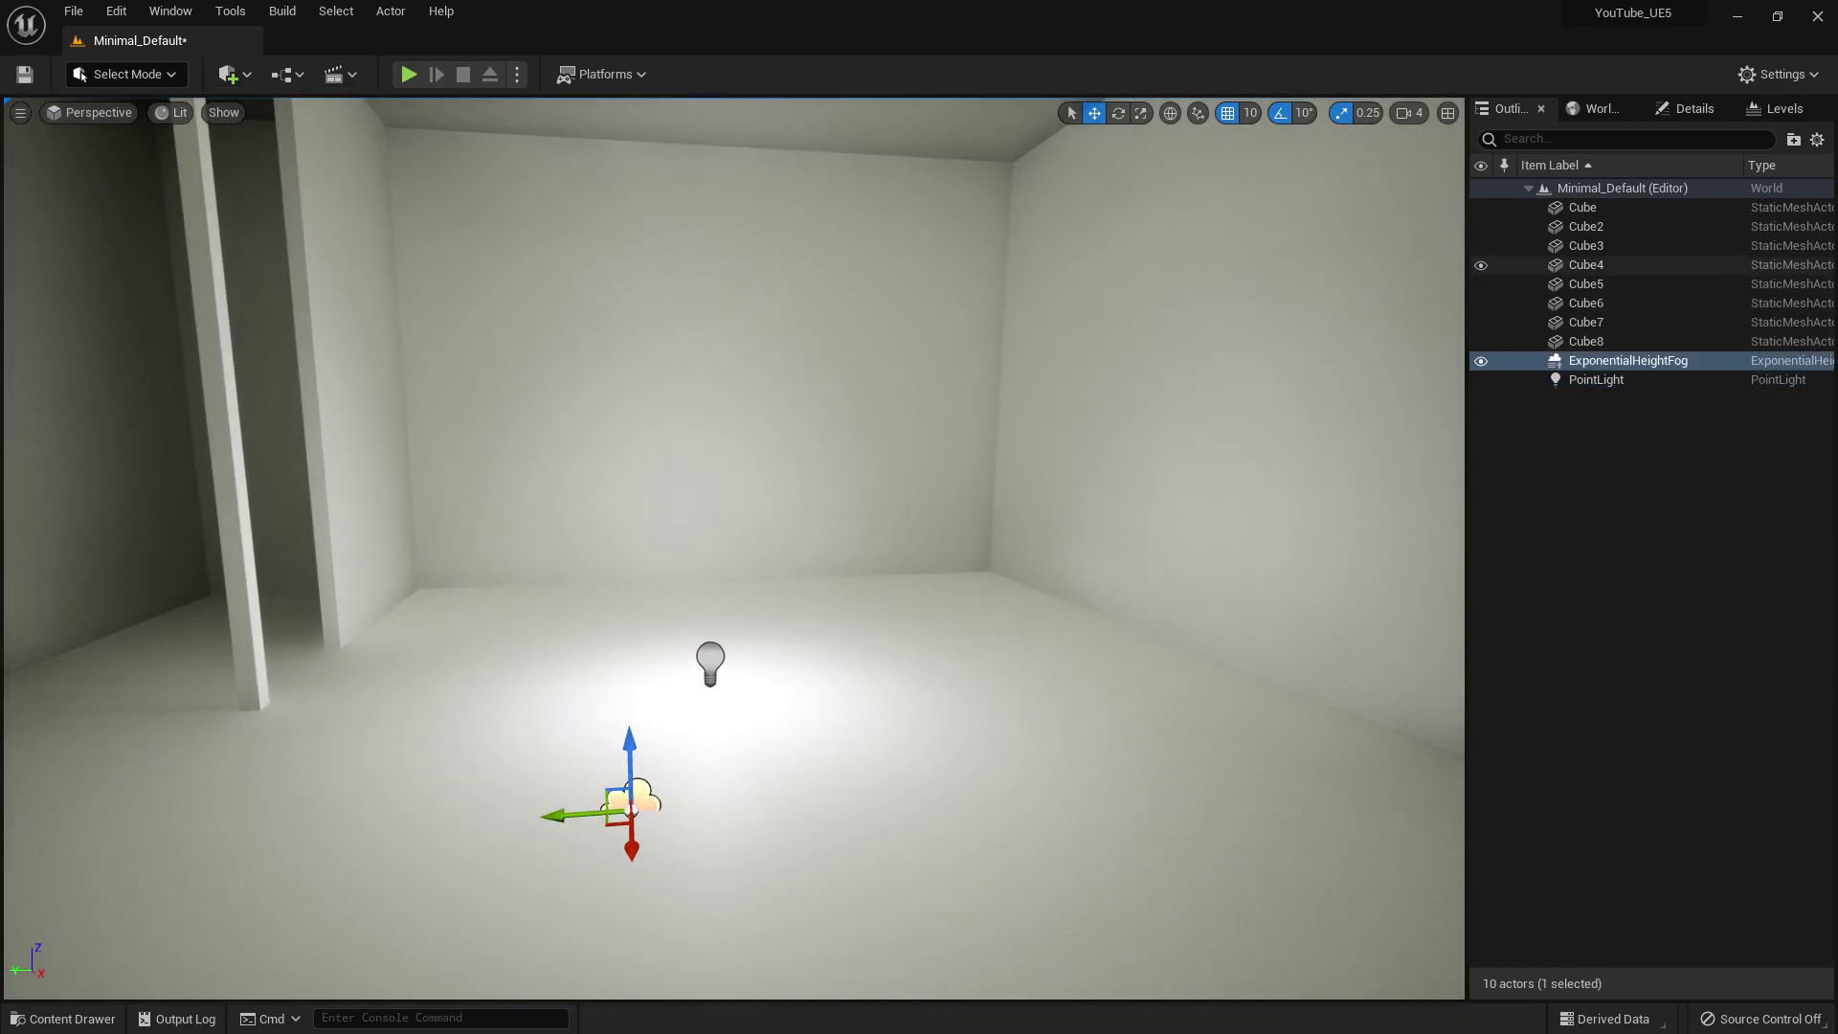
Enable Volumetric Fog on the Exponential Height Fog actor.
left_click(1693, 109)
scroll(1647, 670, "down", 10)
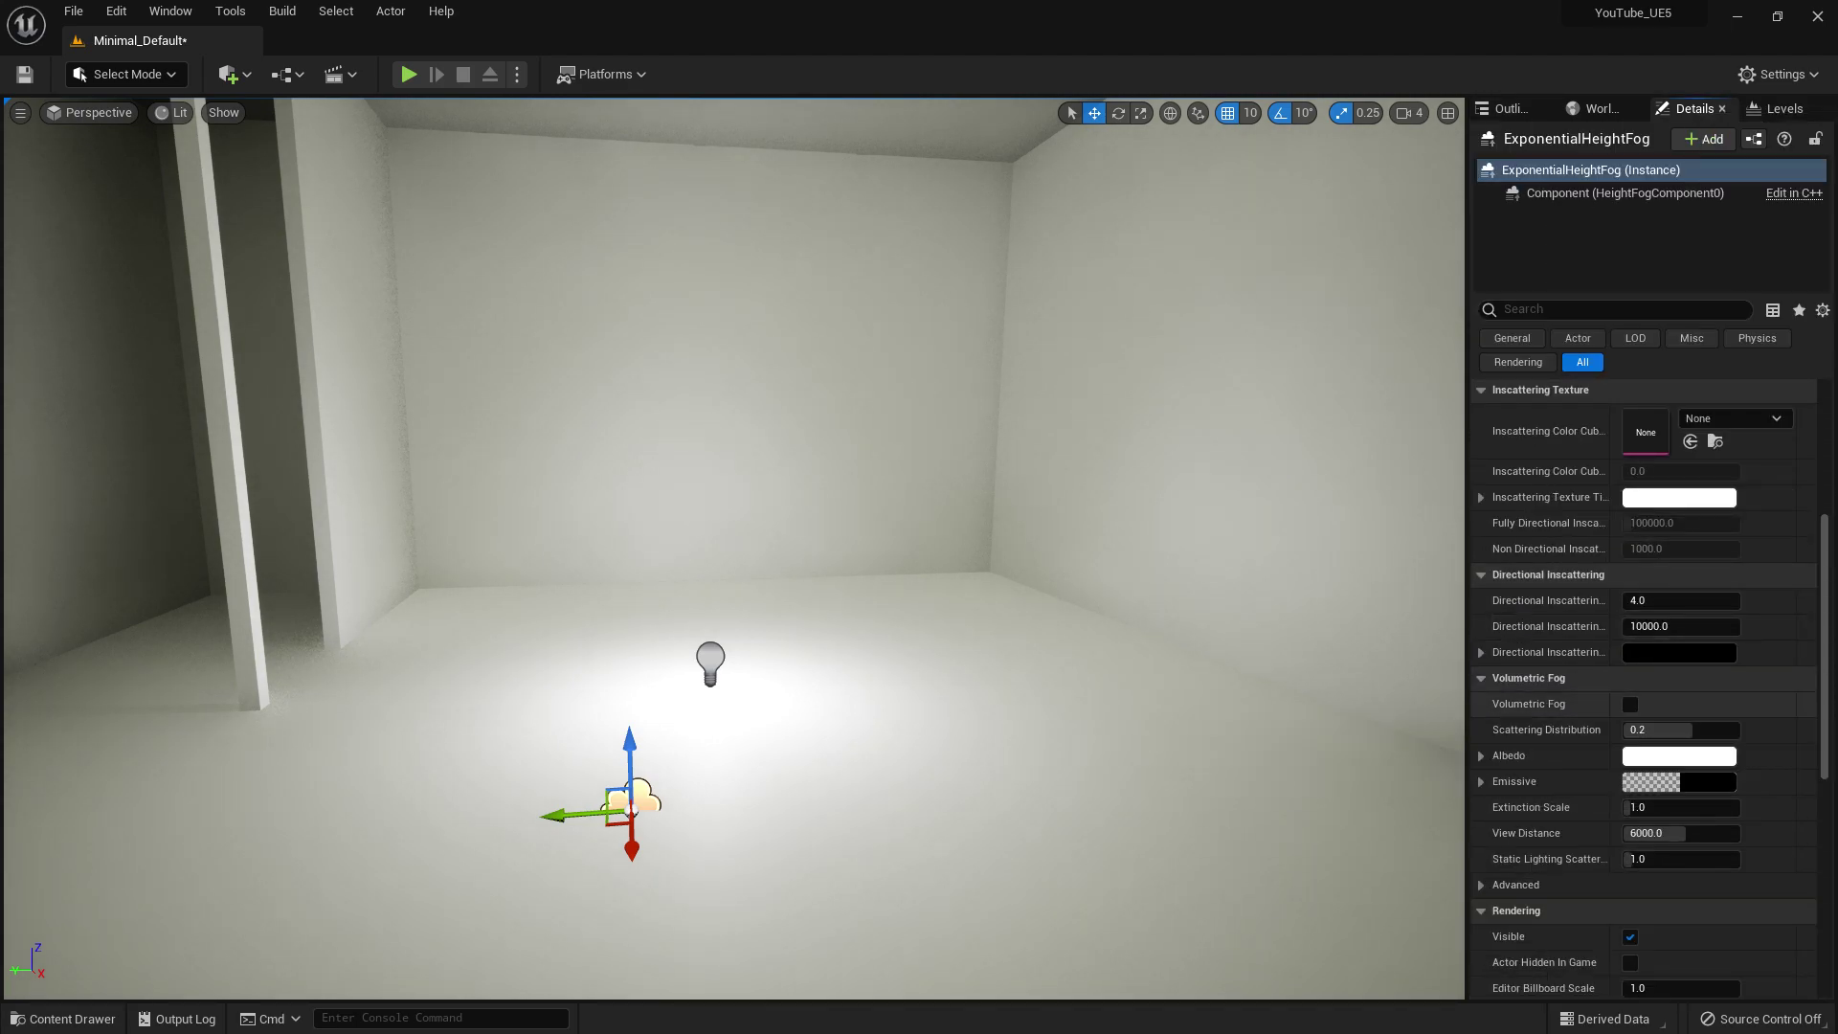
left_click(1631, 705)
right_click_drag(1082, 613, 924, 589)
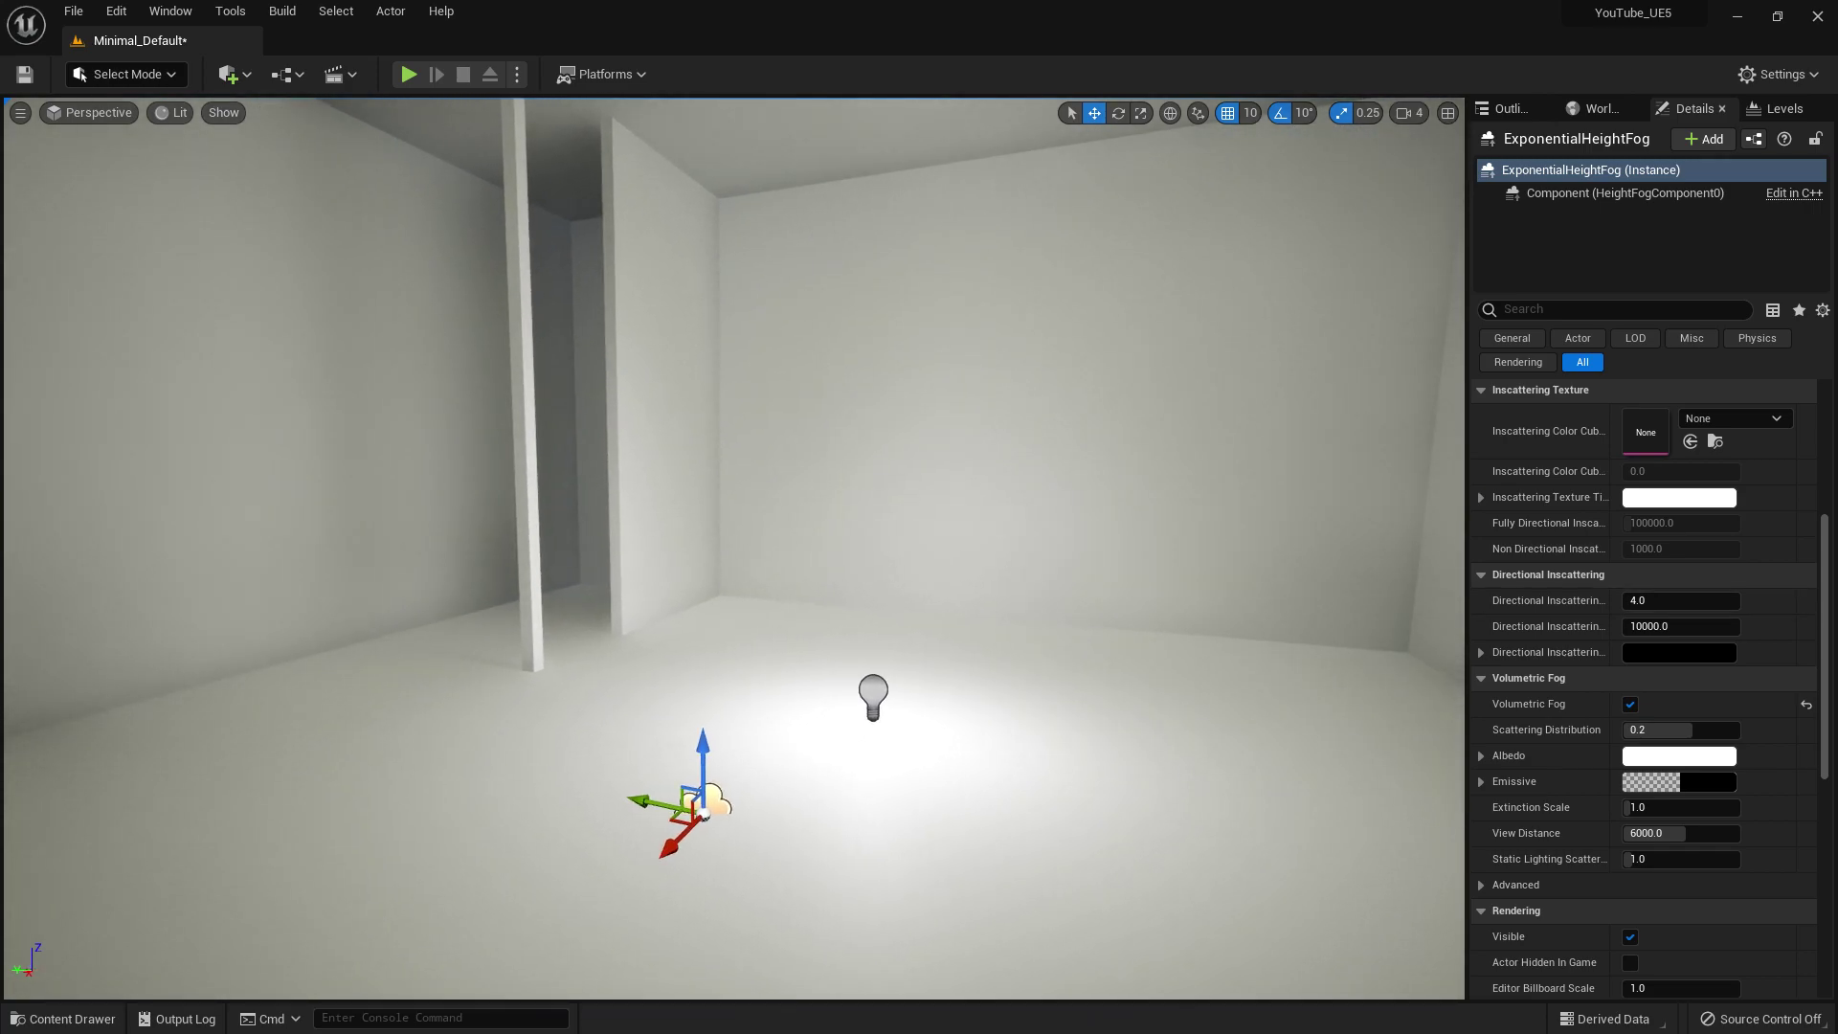
Set the Exponential Height Fog's Fog Density to 0.5.
scroll(1646, 547, "up", 9)
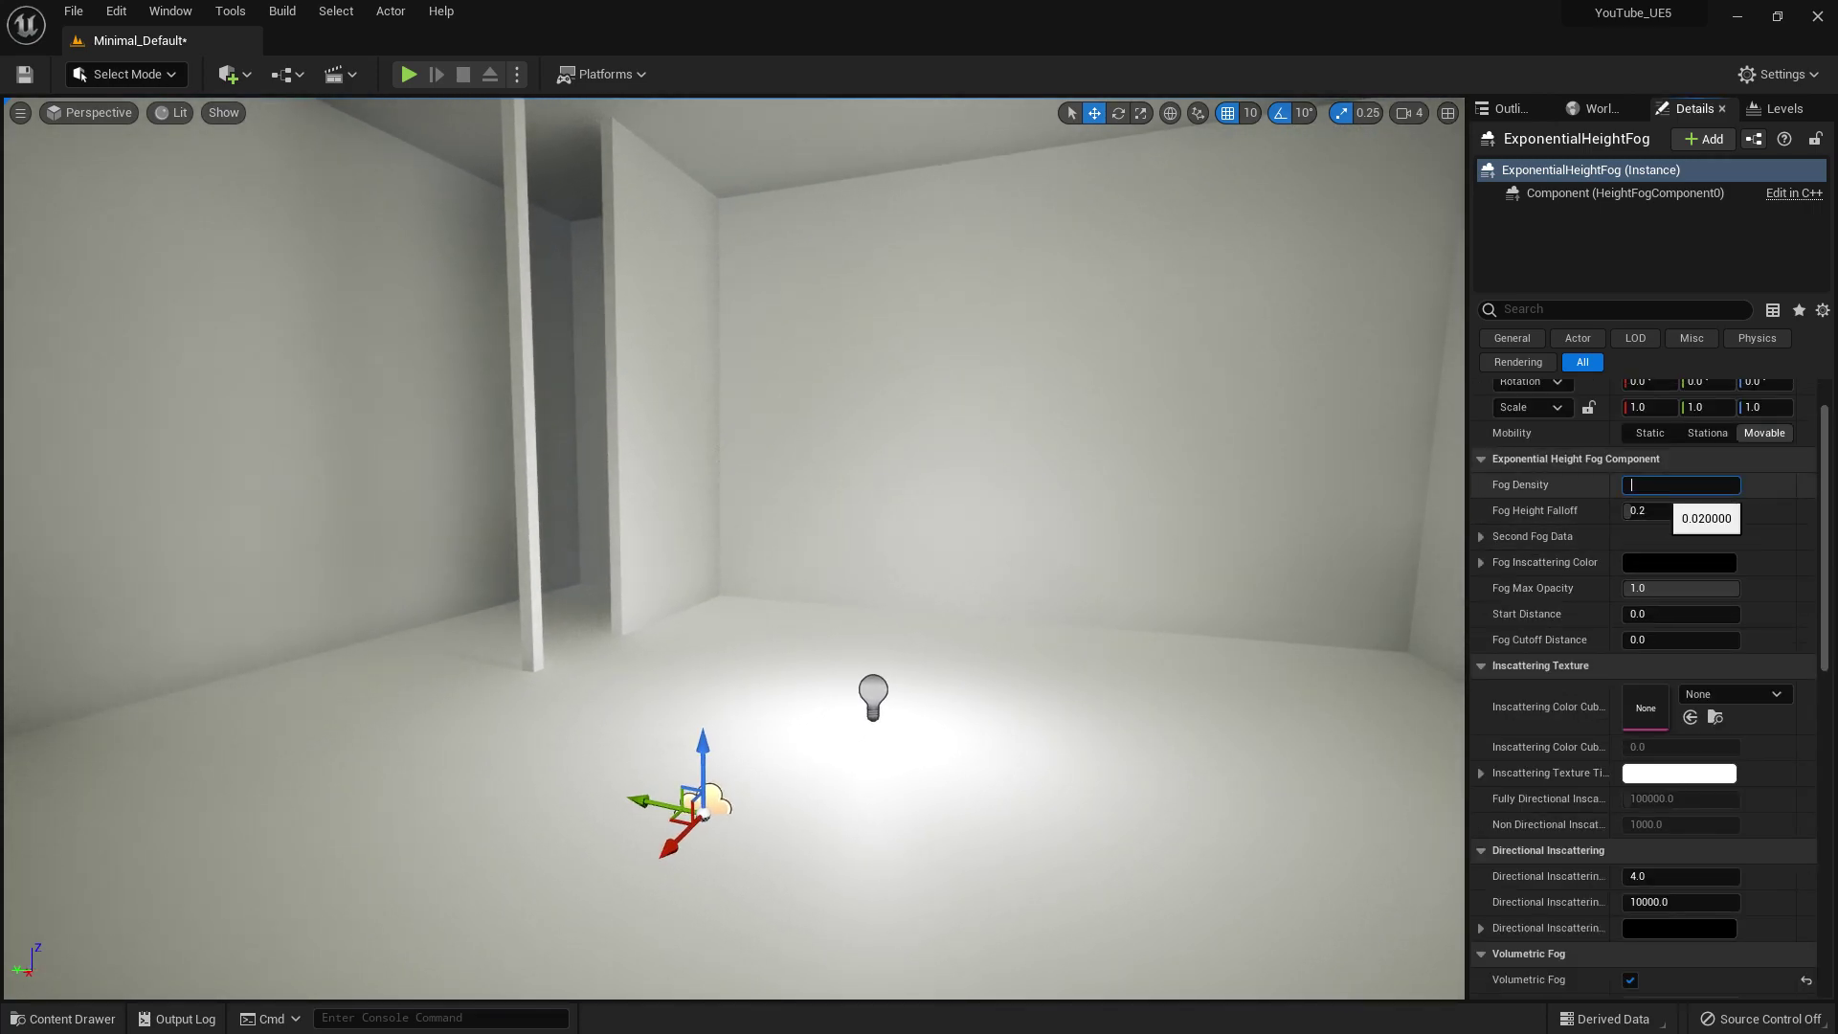
left_click(1662, 490)
type("0.5")
key("Return")
right_click_drag(977, 567, 1015, 512)
Move the point light across the floor closer to the room's back wall.
left_click(1013, 762)
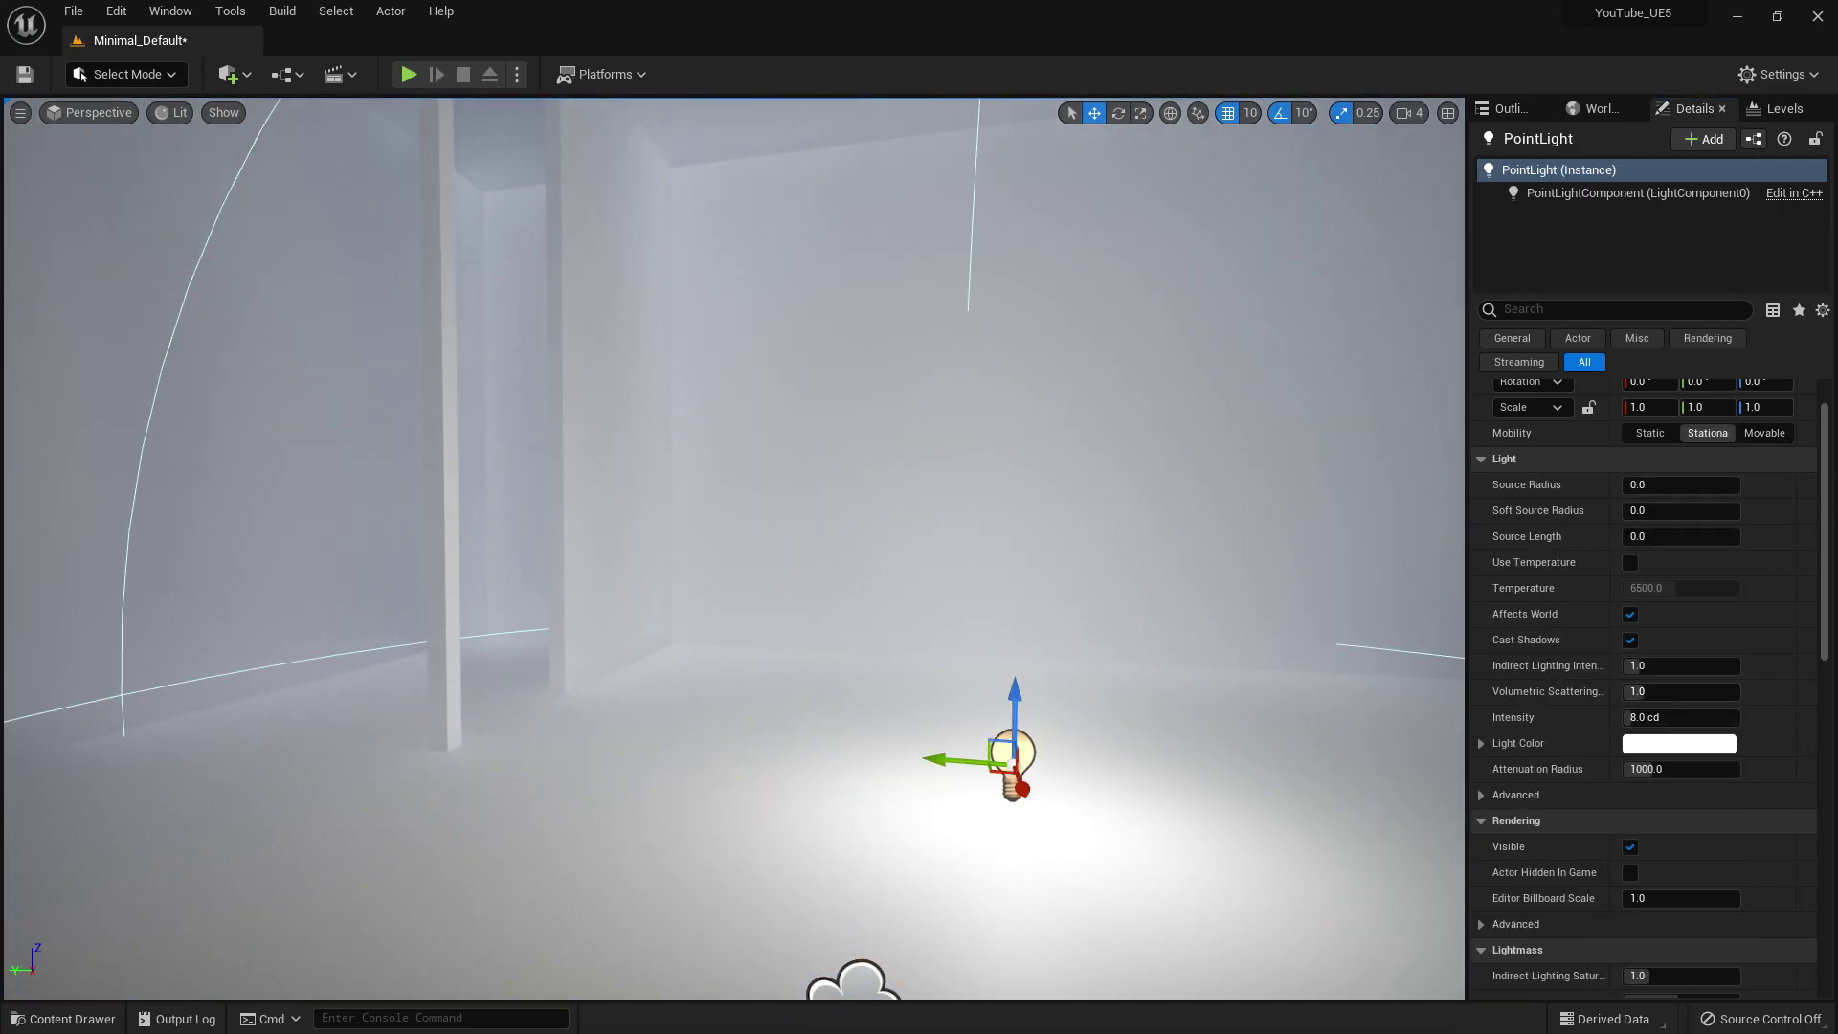
right_click_drag(1013, 761, 1025, 804)
left_click_drag(893, 727, 1014, 621)
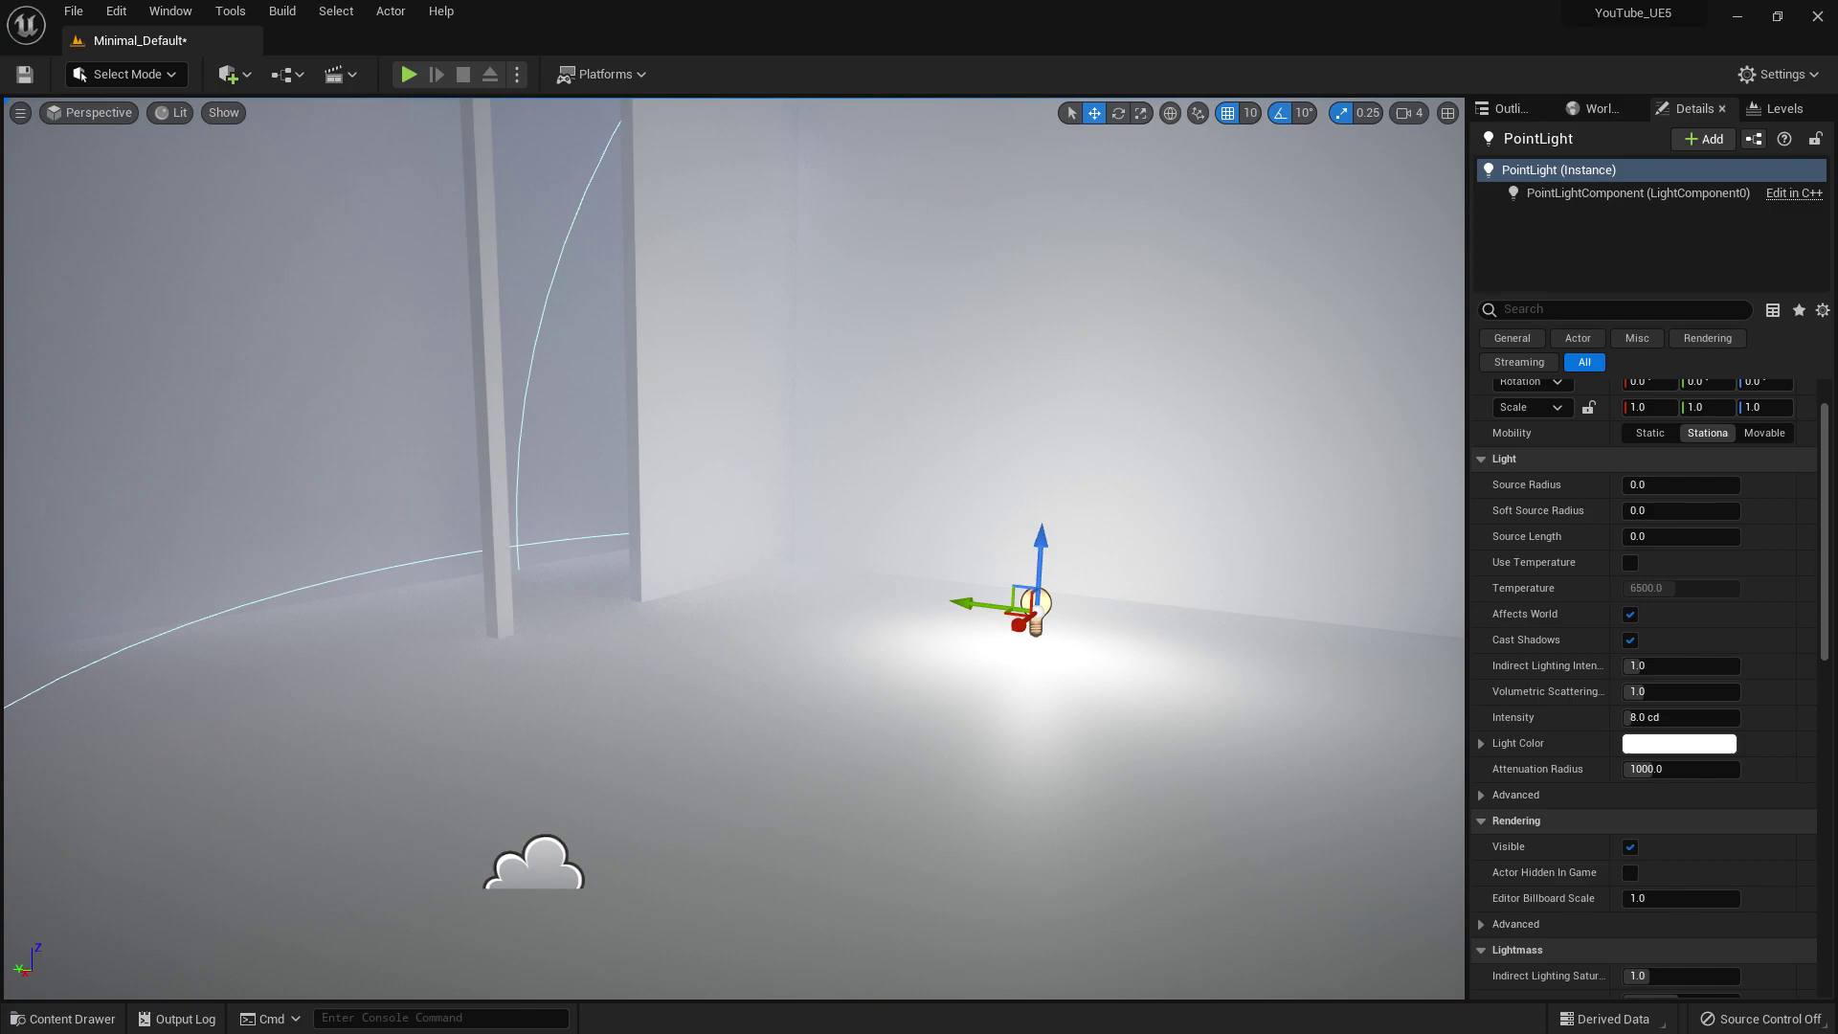
right_click_drag(1015, 621, 1101, 613)
left_click(1015, 661)
right_click_drag(1015, 660, 891, 627)
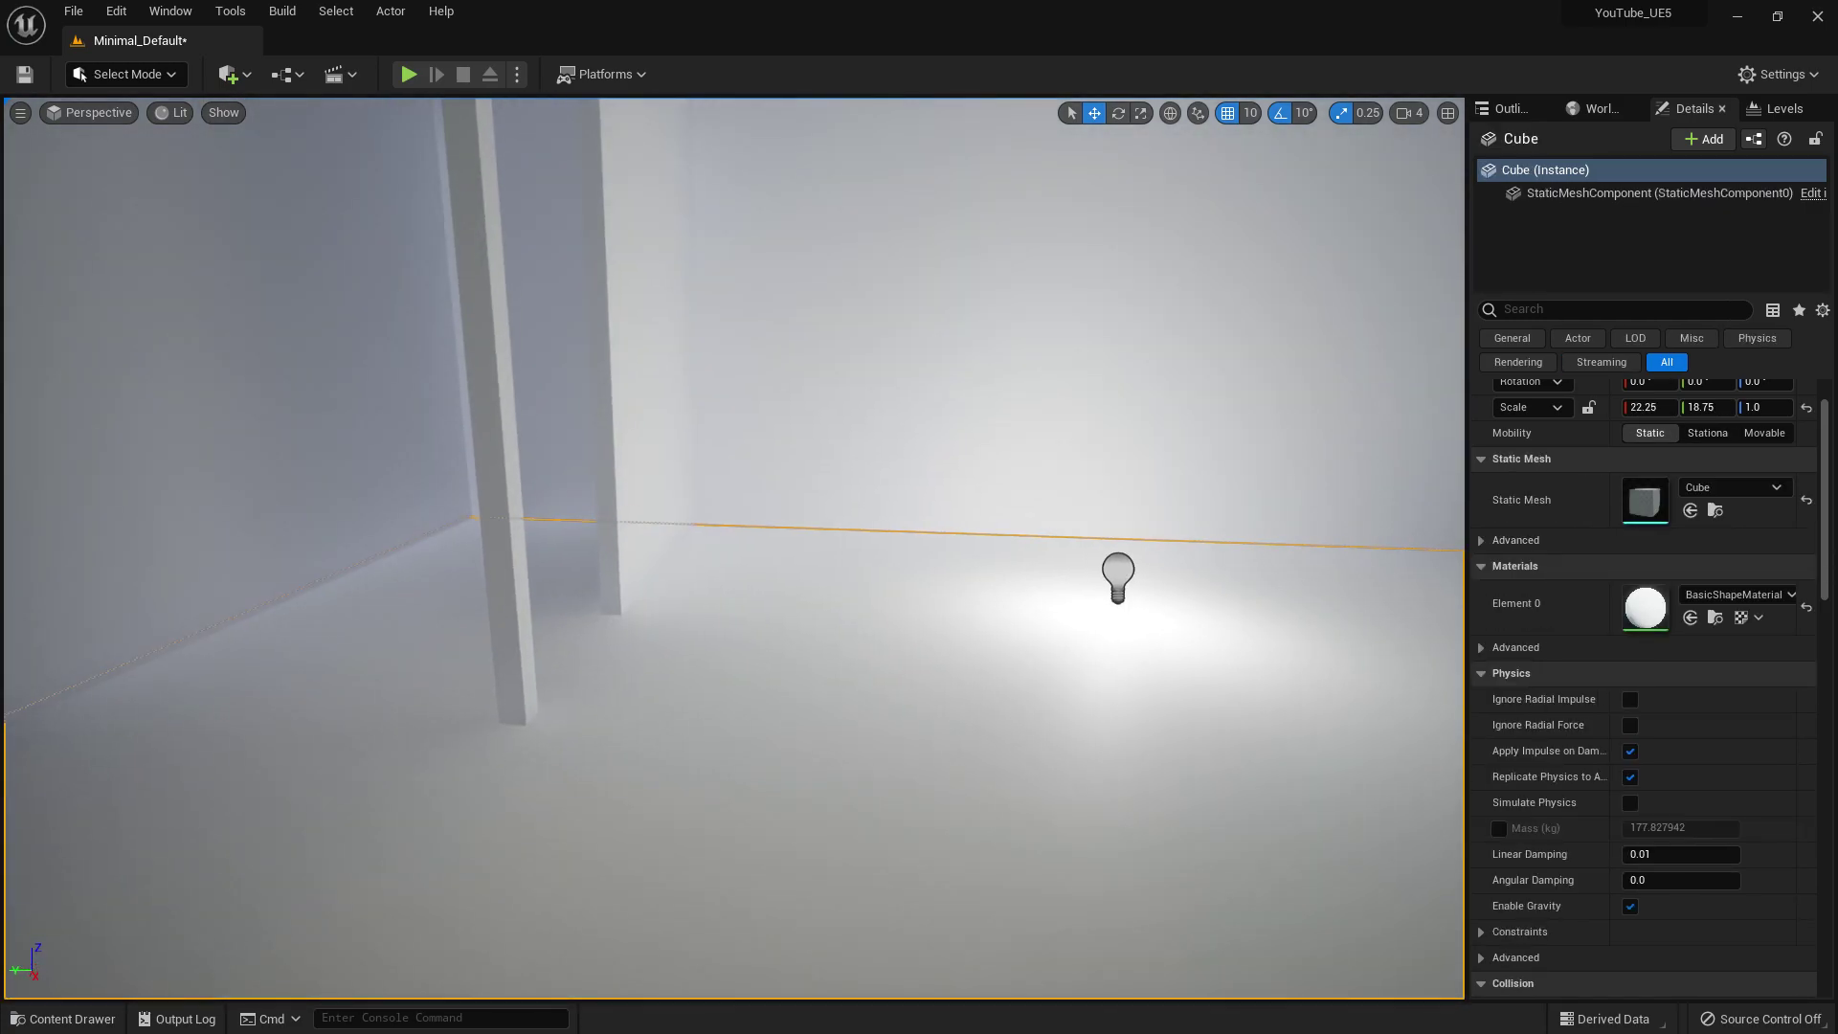
Add a Spot Light above the floor near the pillars.
left_click(83, 76)
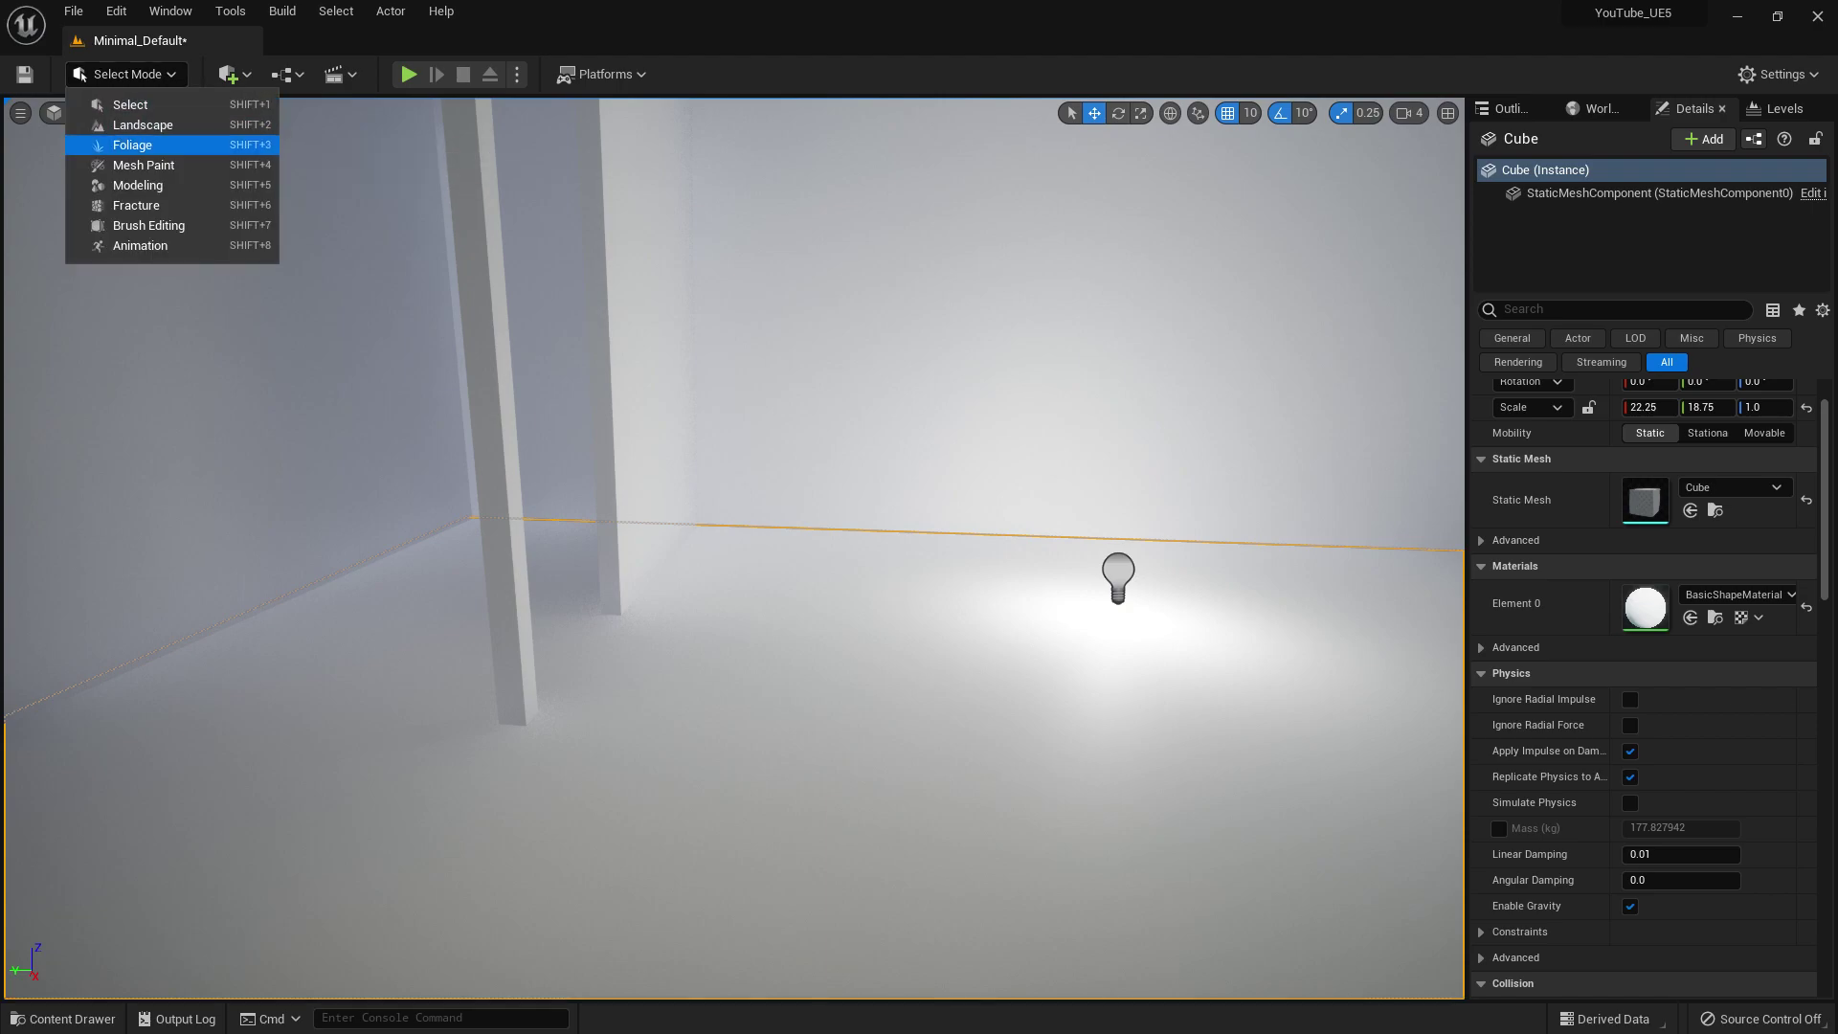
left_click(230, 74)
mouse_move(287, 251)
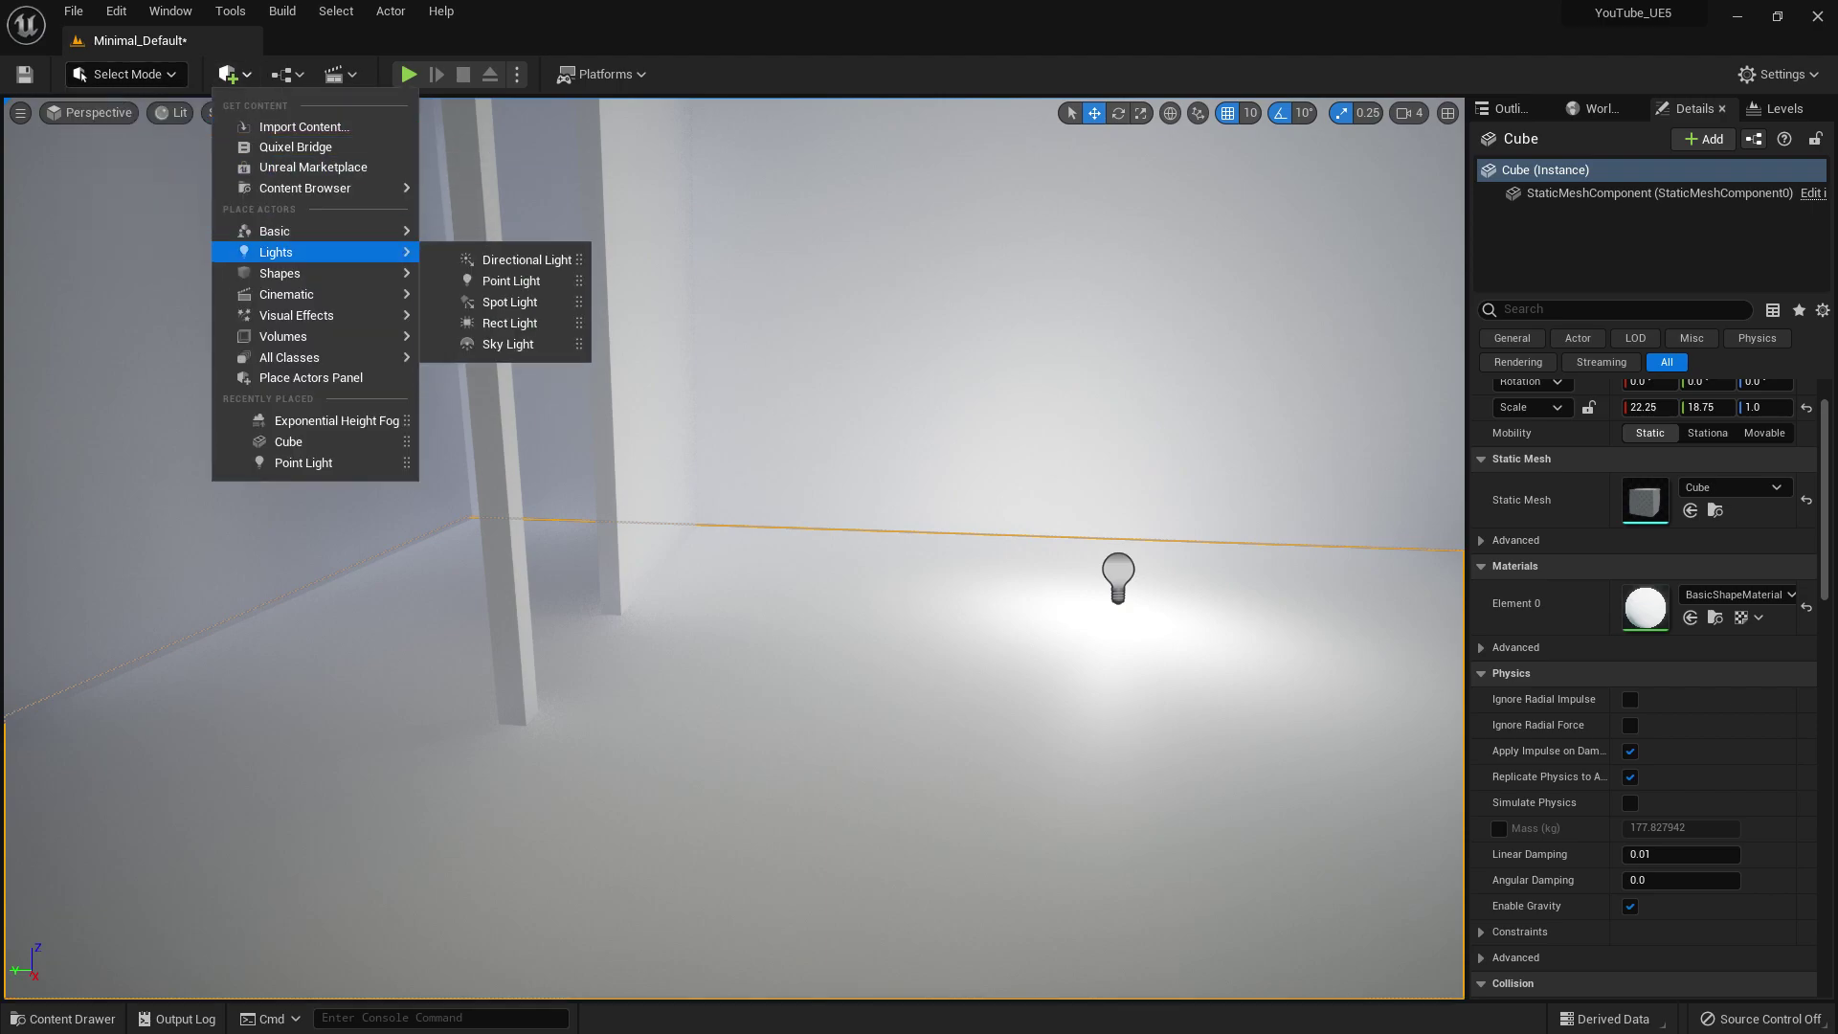
left_click(511, 302)
mouse_move(729, 488)
left_mouse_down()
mouse_move(732, 270)
mouse_move(729, 470)
left_mouse_up()
key("e")
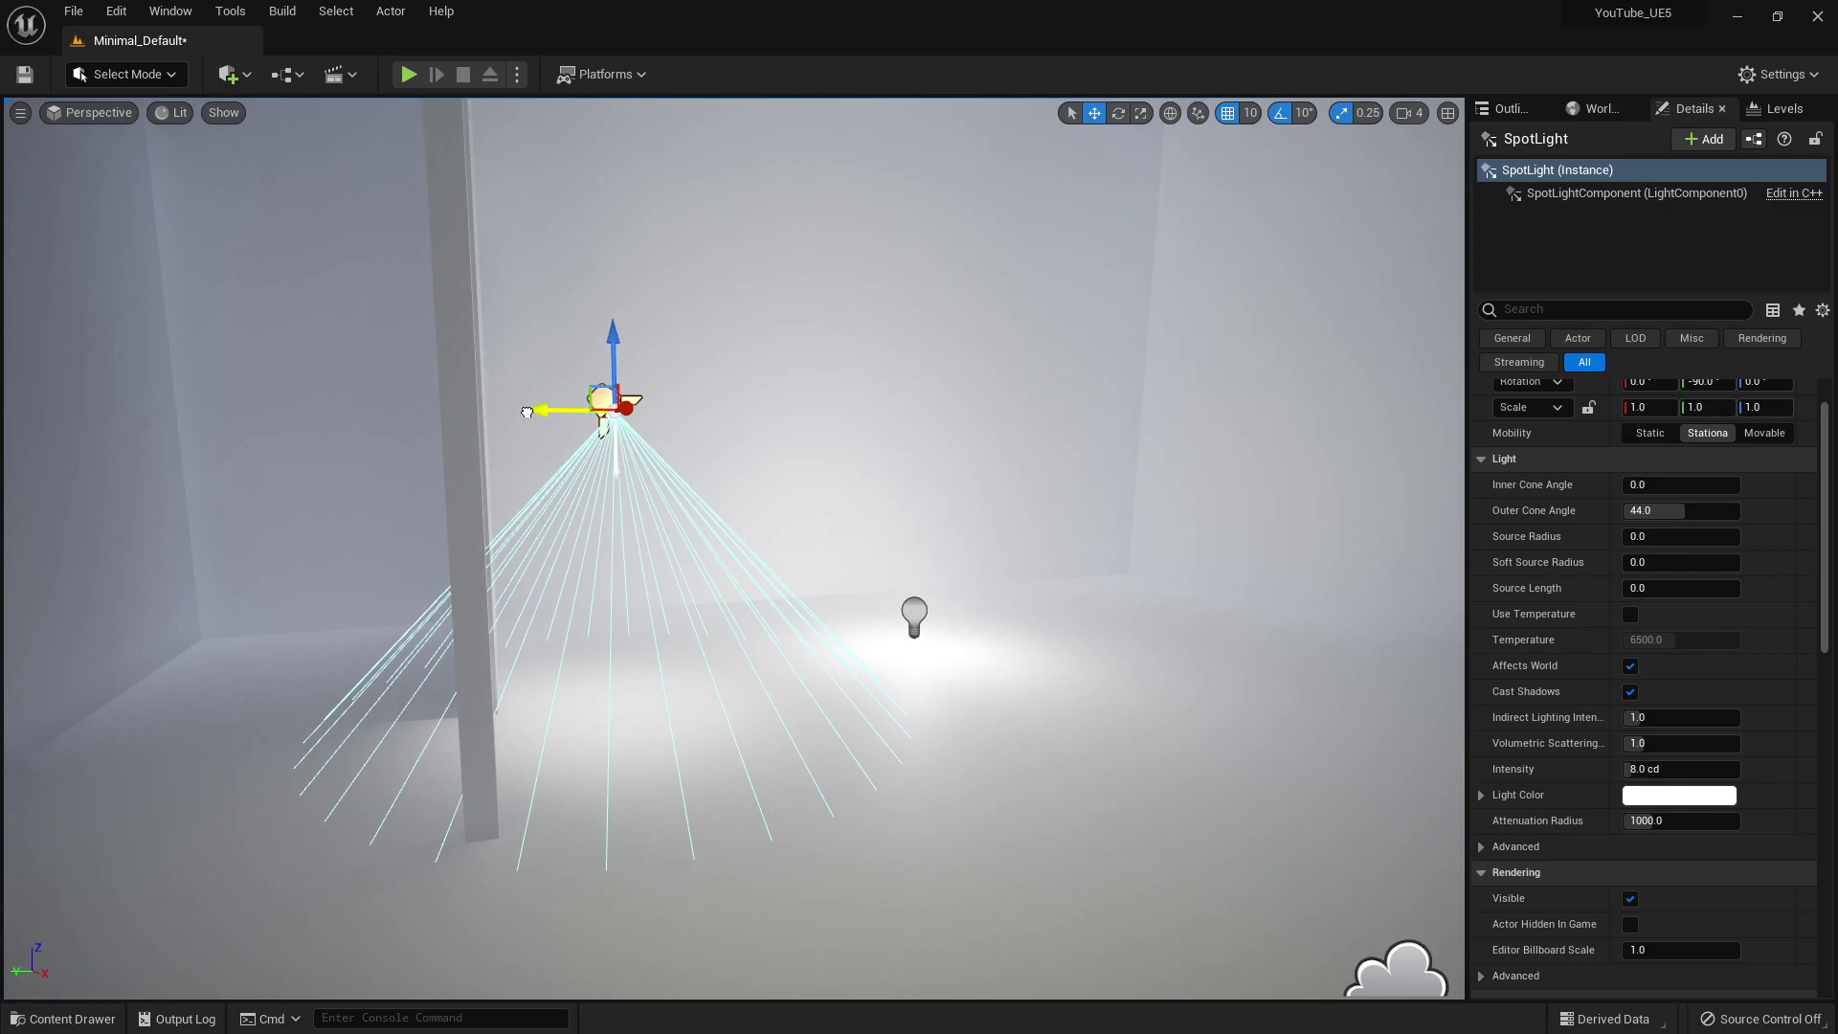
Move the spot light sideways past the pillars and up toward the ceiling, at about X -540, Y 340, Z 620.
left_click_drag(527, 412, 254, 407)
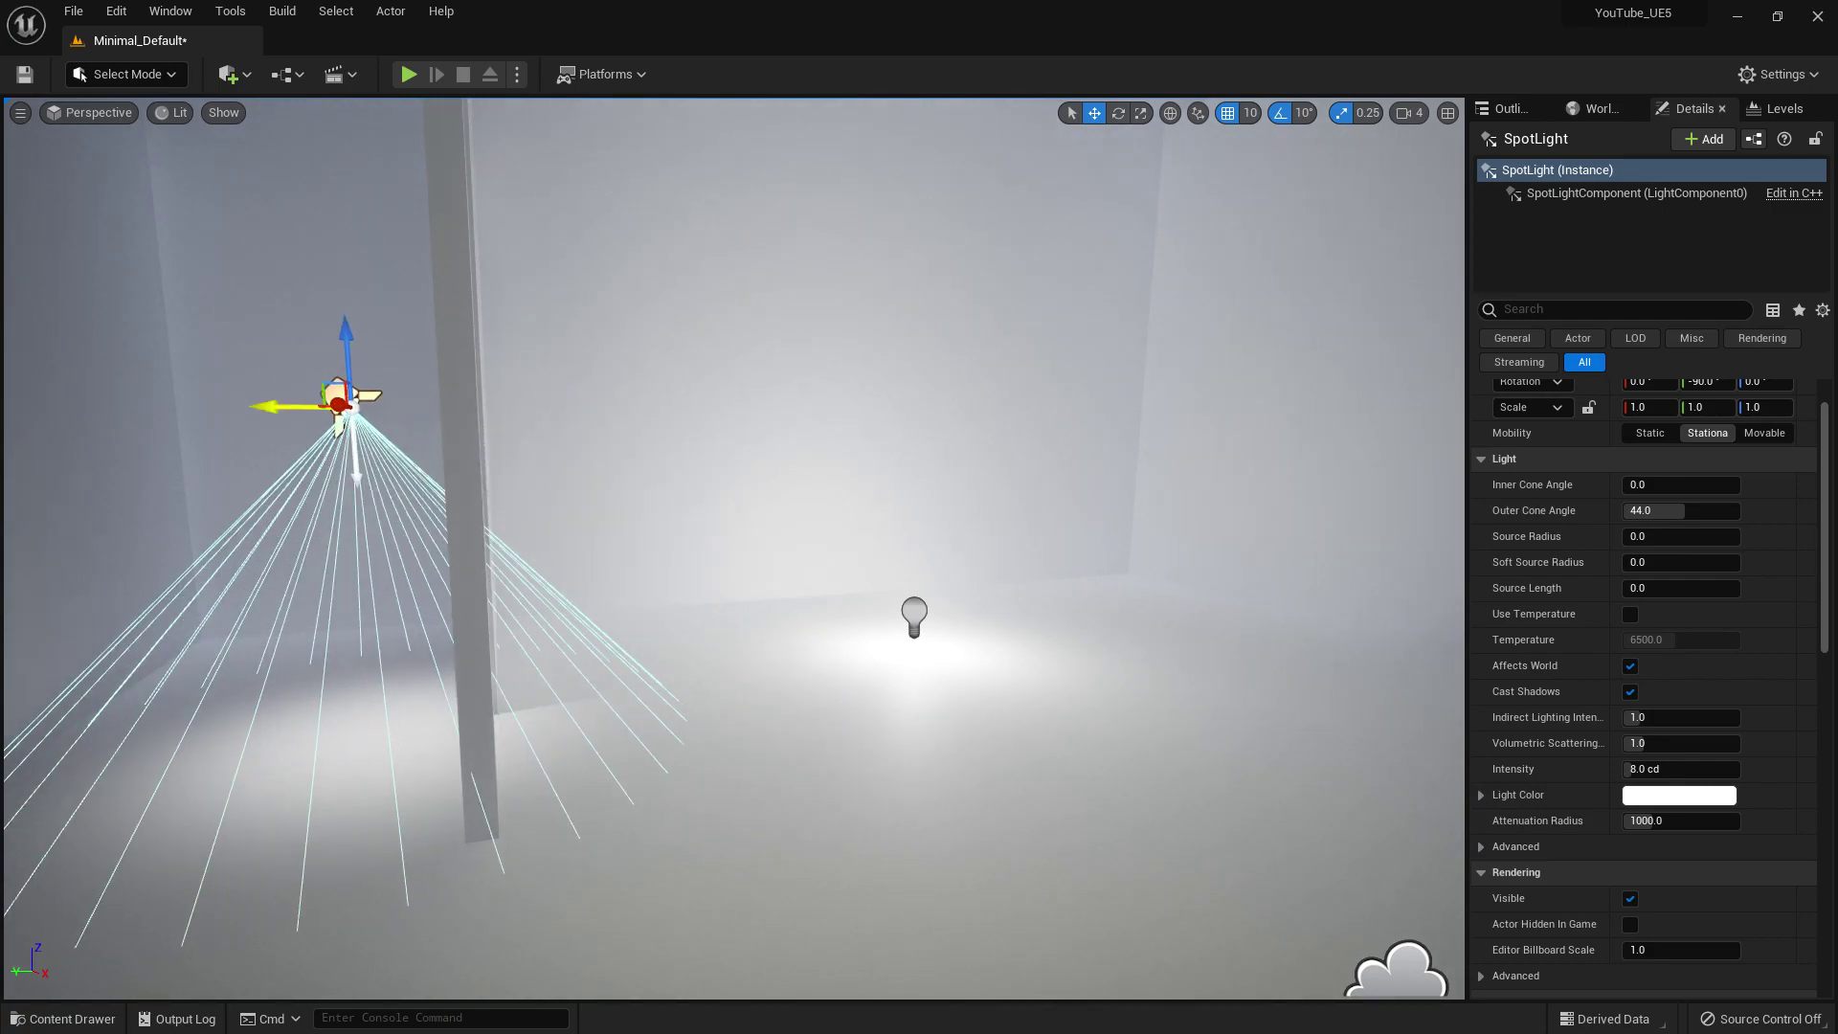
key("w")
right_click_drag(347, 334, 328, 320)
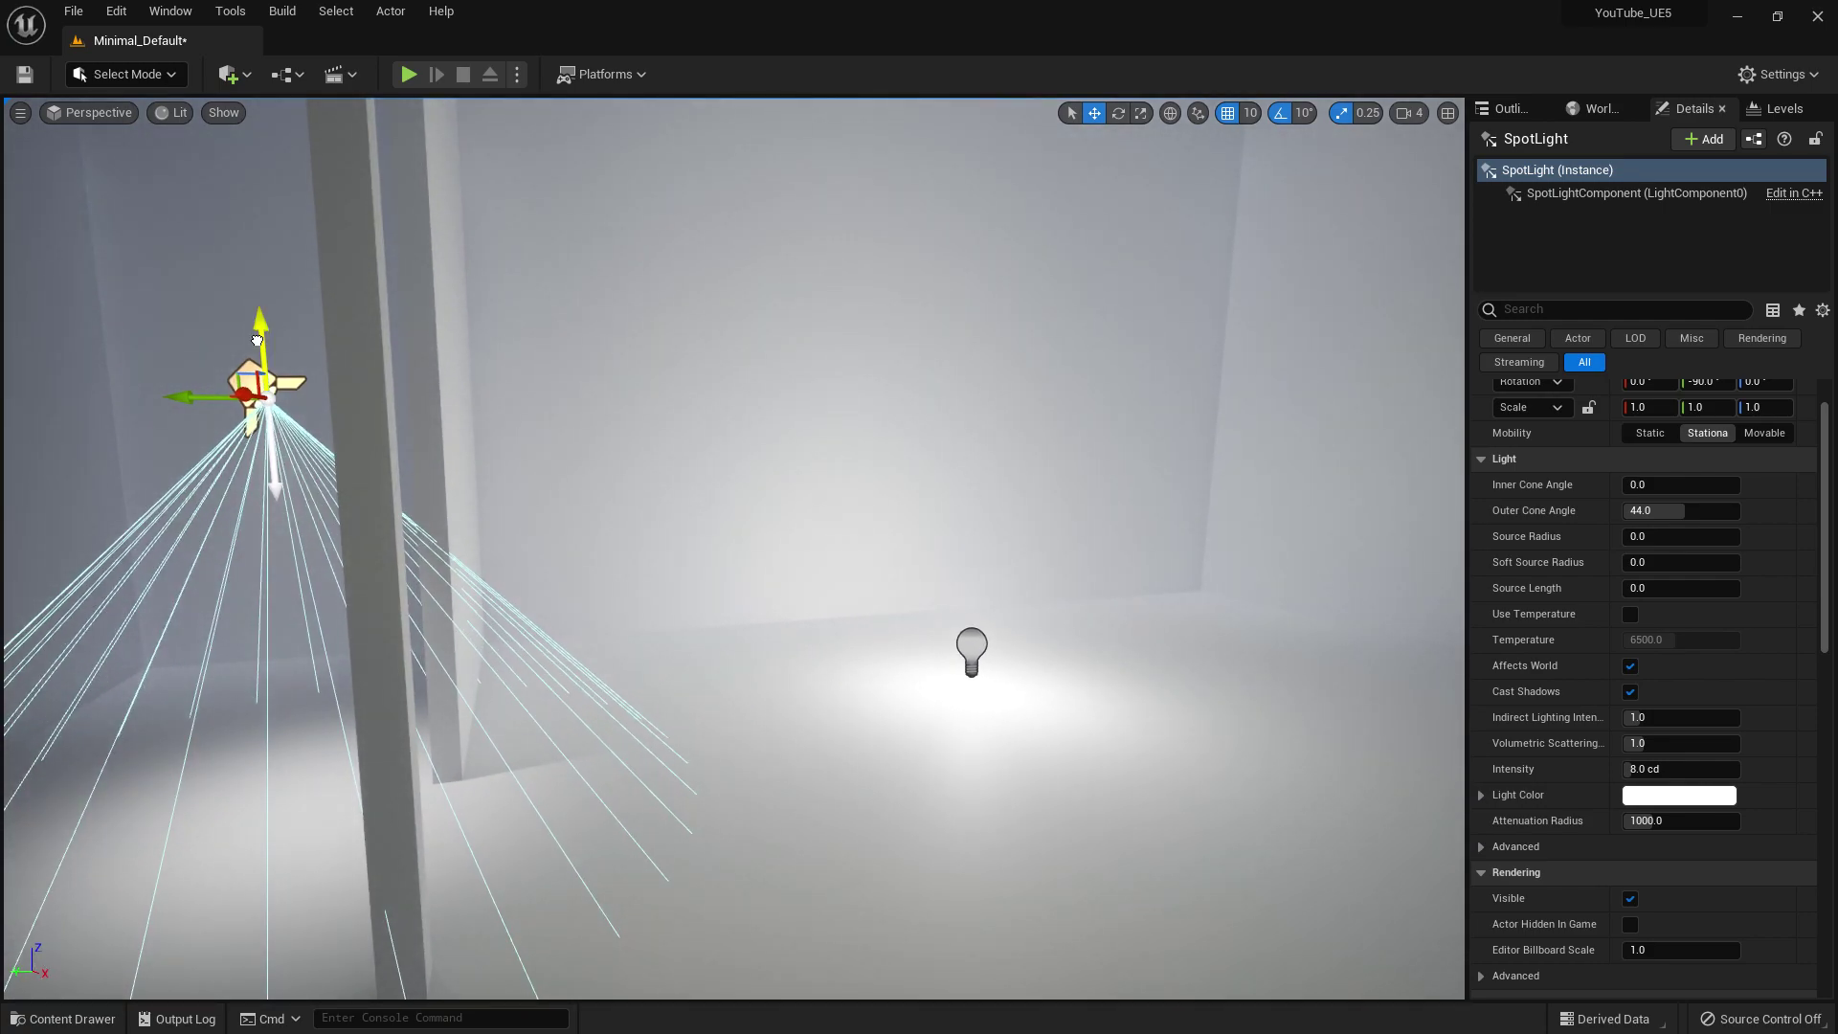
left_click_drag(257, 340, 259, 99)
left_click(670, 814)
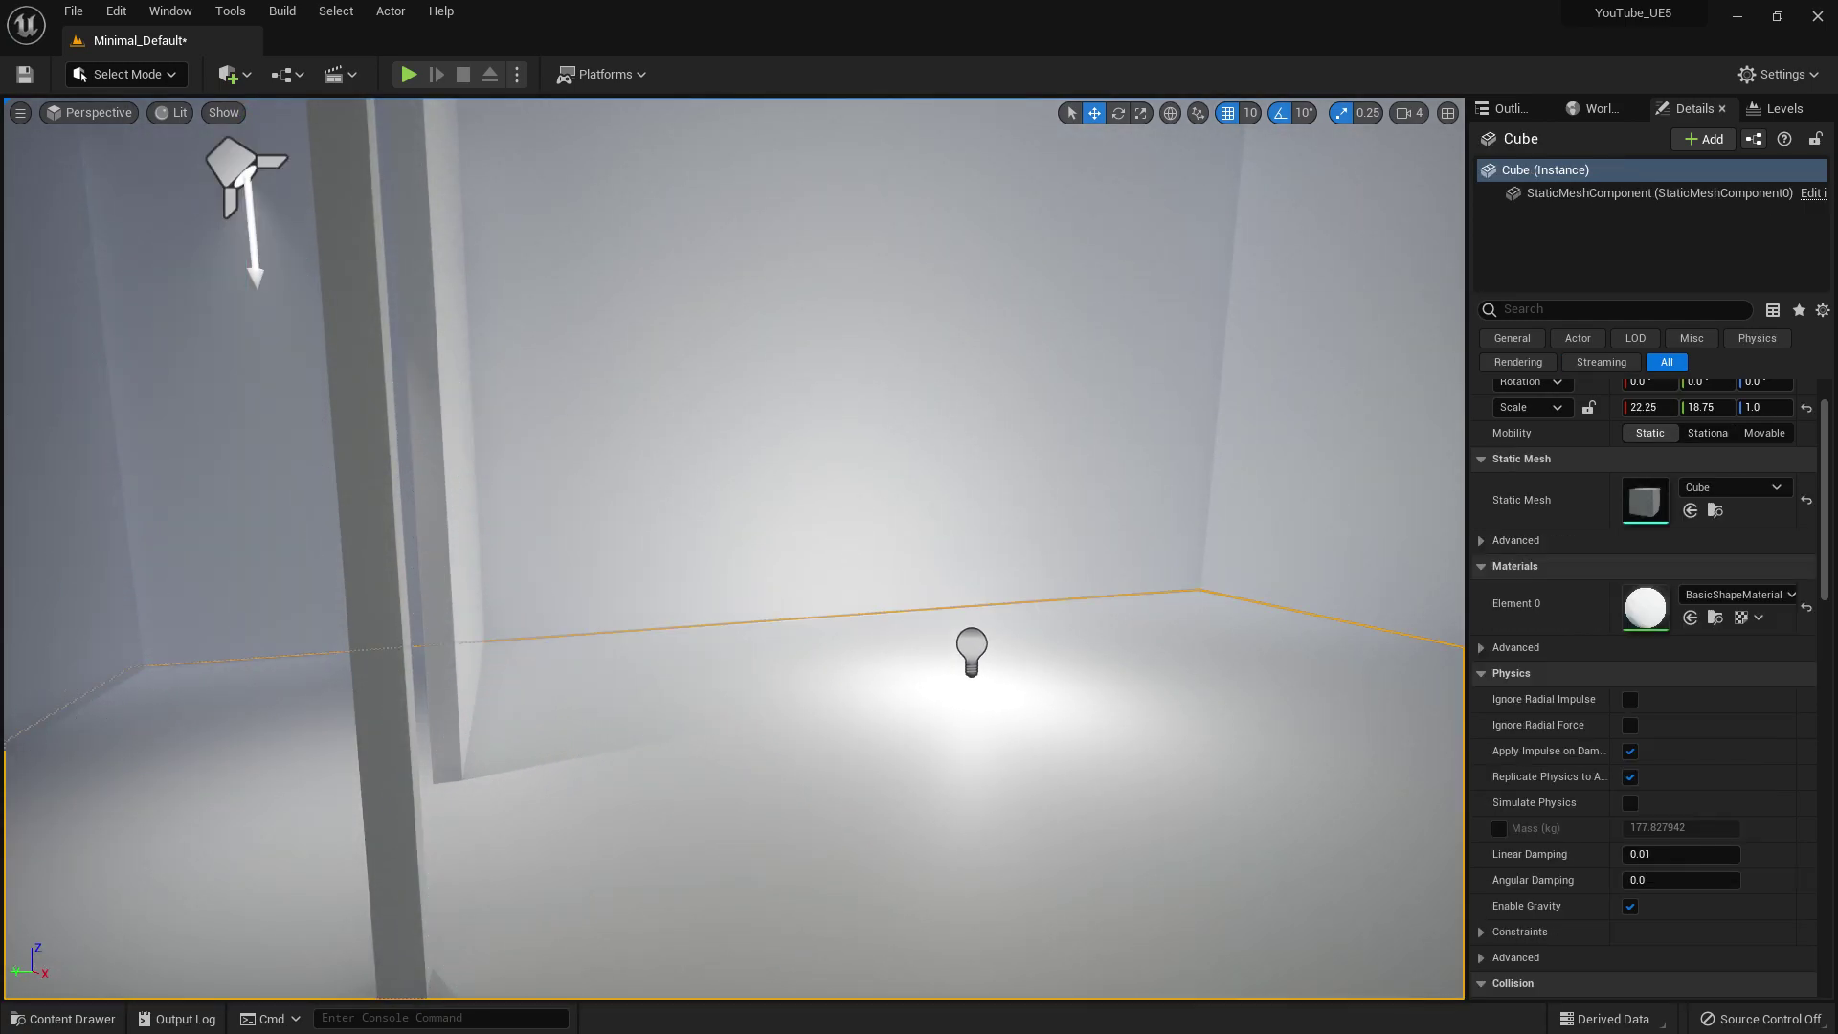
Set the spot light's intensity to 160 cd.
key("d")
mouse_move(670, 814)
right_mouse_down()
mouse_move(632, 780)
mouse_move(660, 790)
right_mouse_up()
key("a")
key("s")
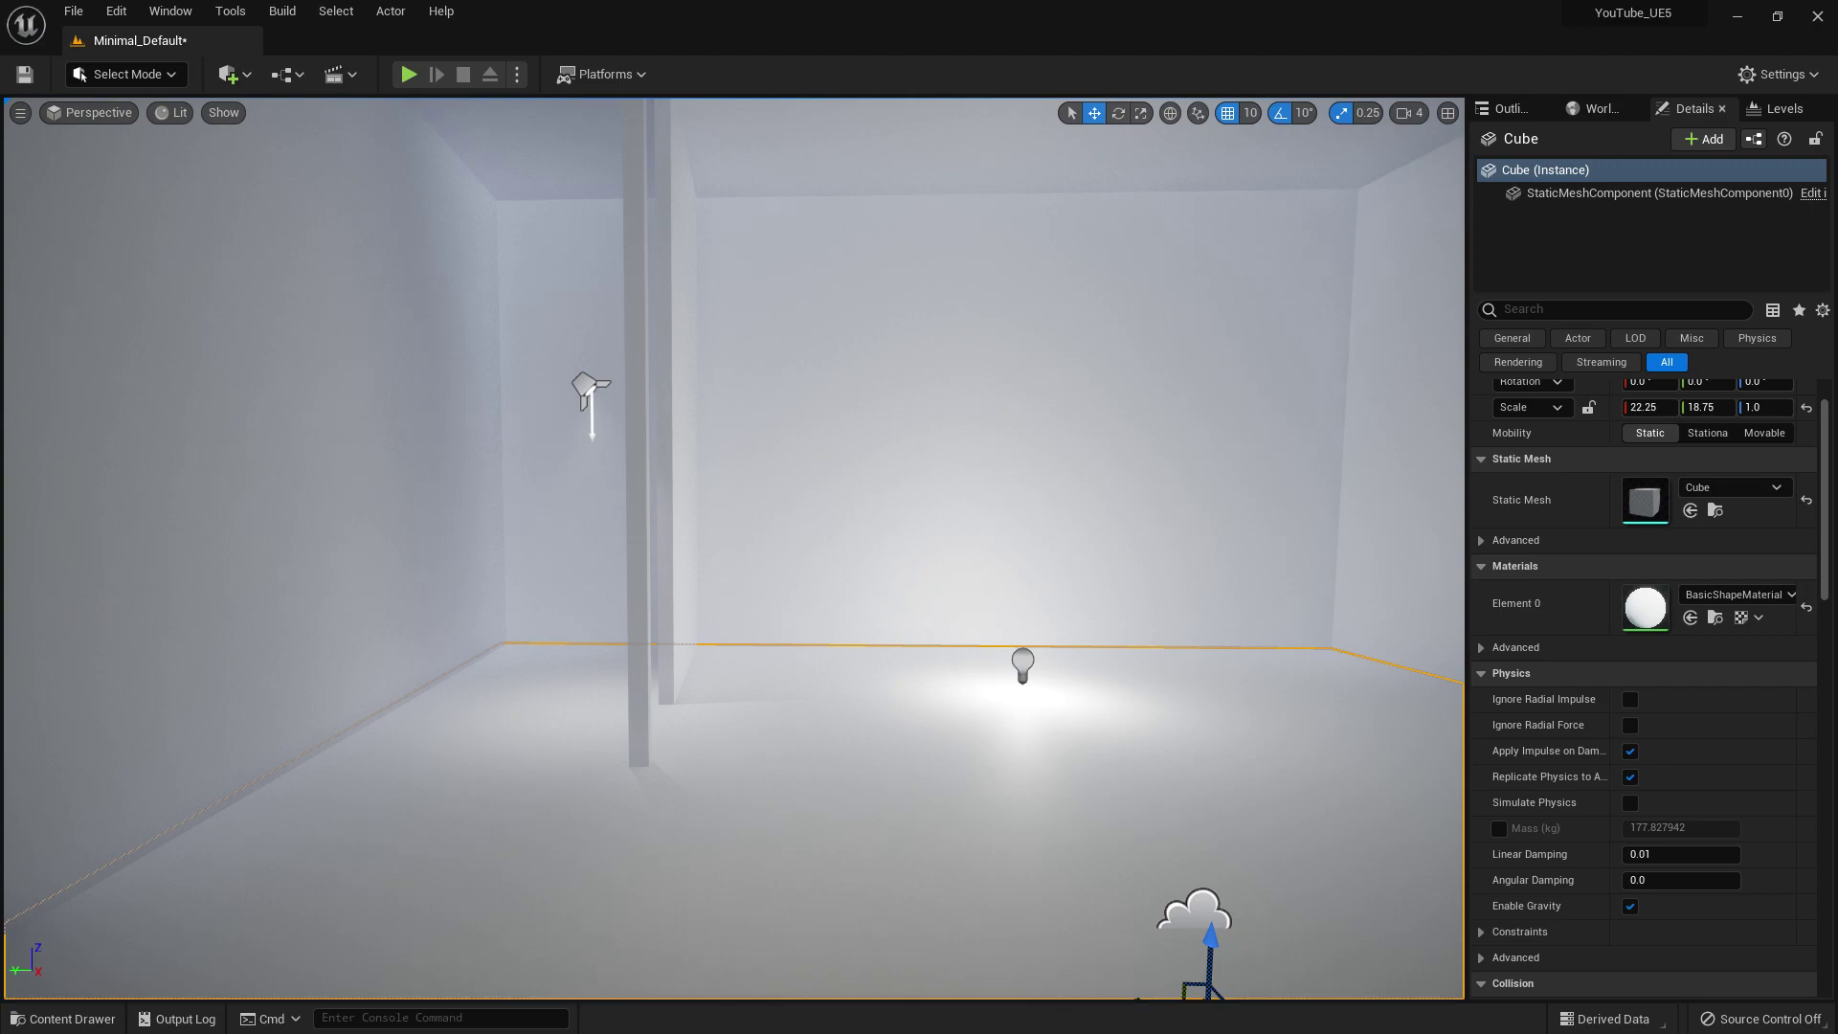
key("w")
mouse_move(661, 790)
right_mouse_down()
mouse_move(637, 786)
mouse_move(656, 785)
right_mouse_up()
key("d")
left_click(438, 320)
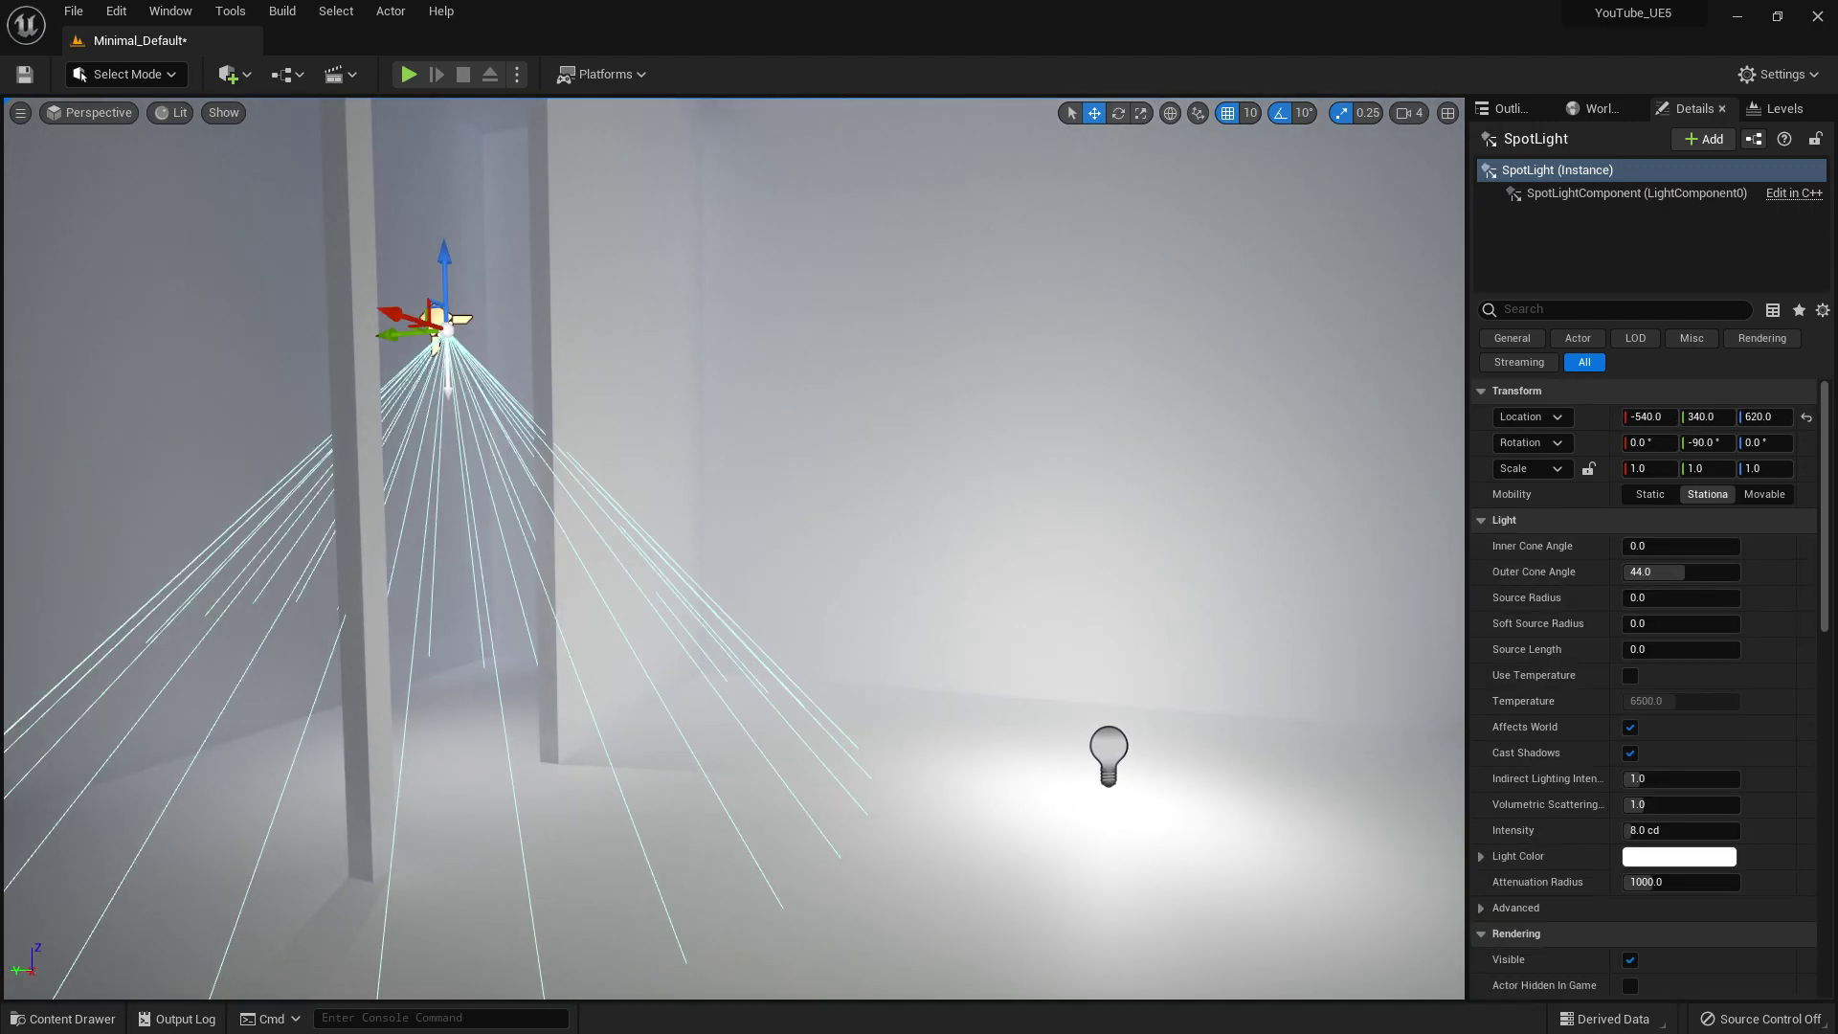
scroll(1629, 911, "up", 2)
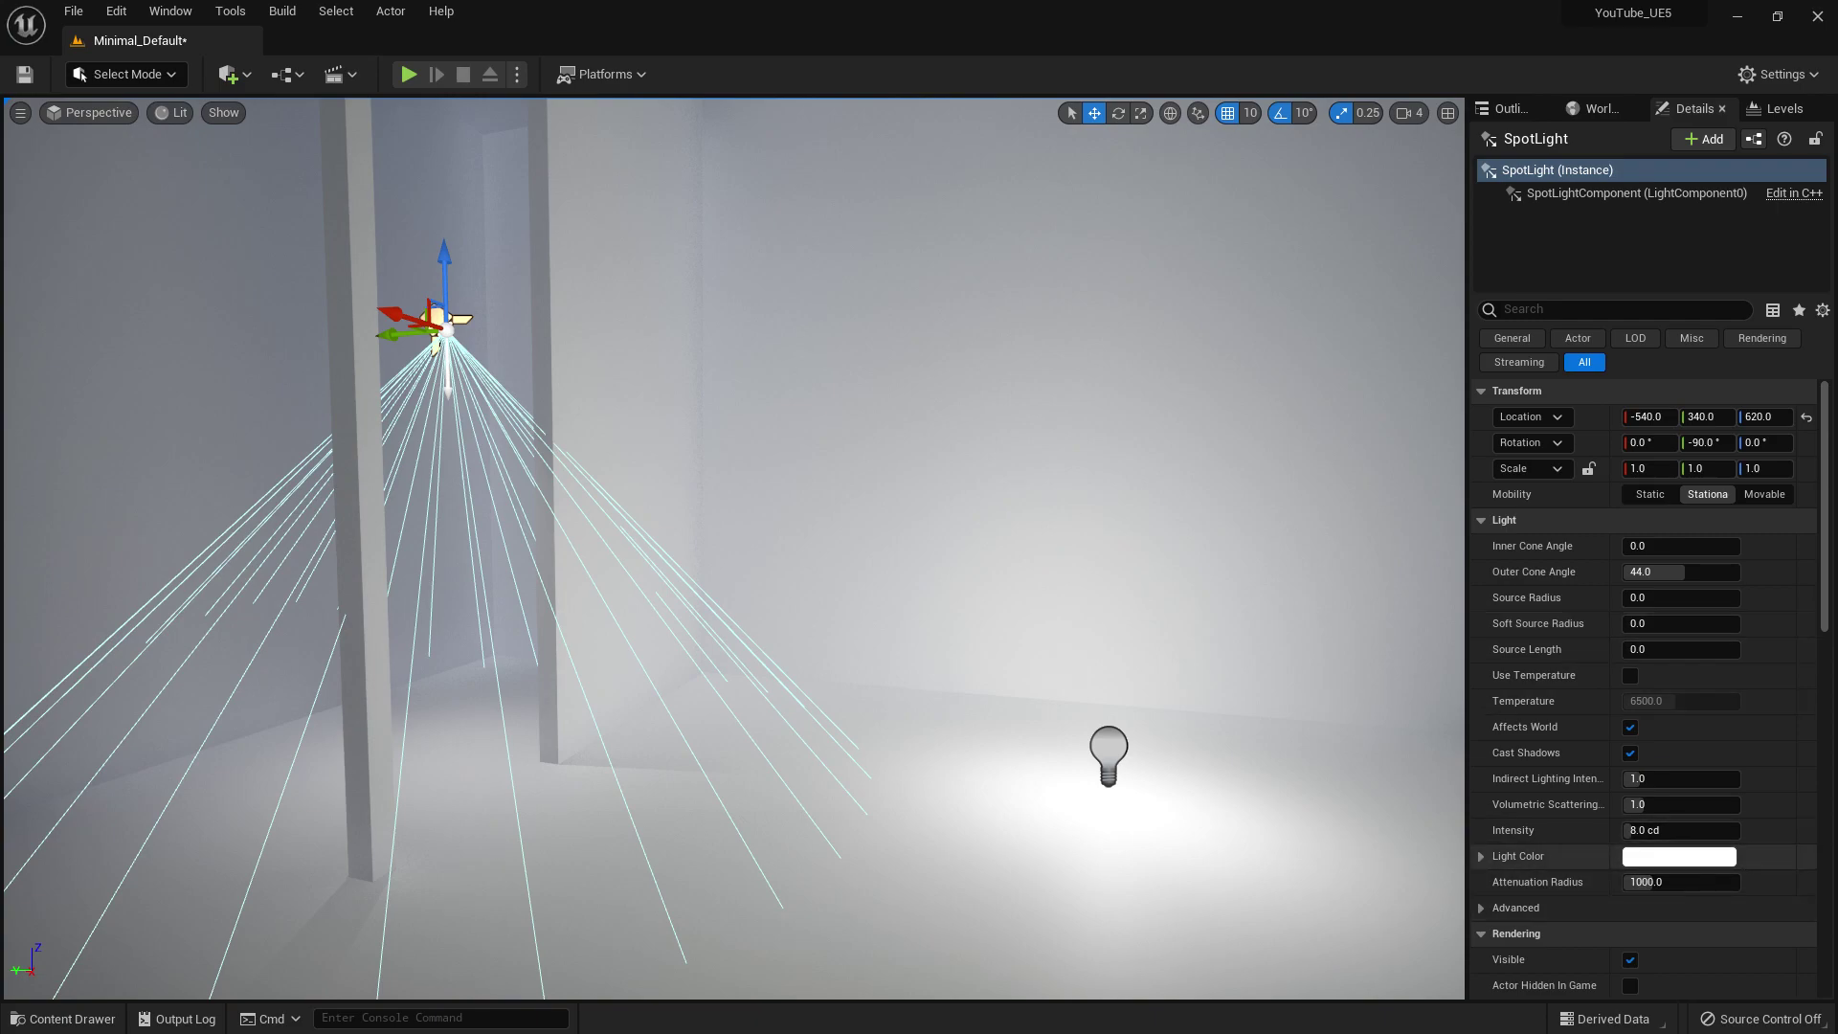
left_click_drag(1639, 832, 1735, 829)
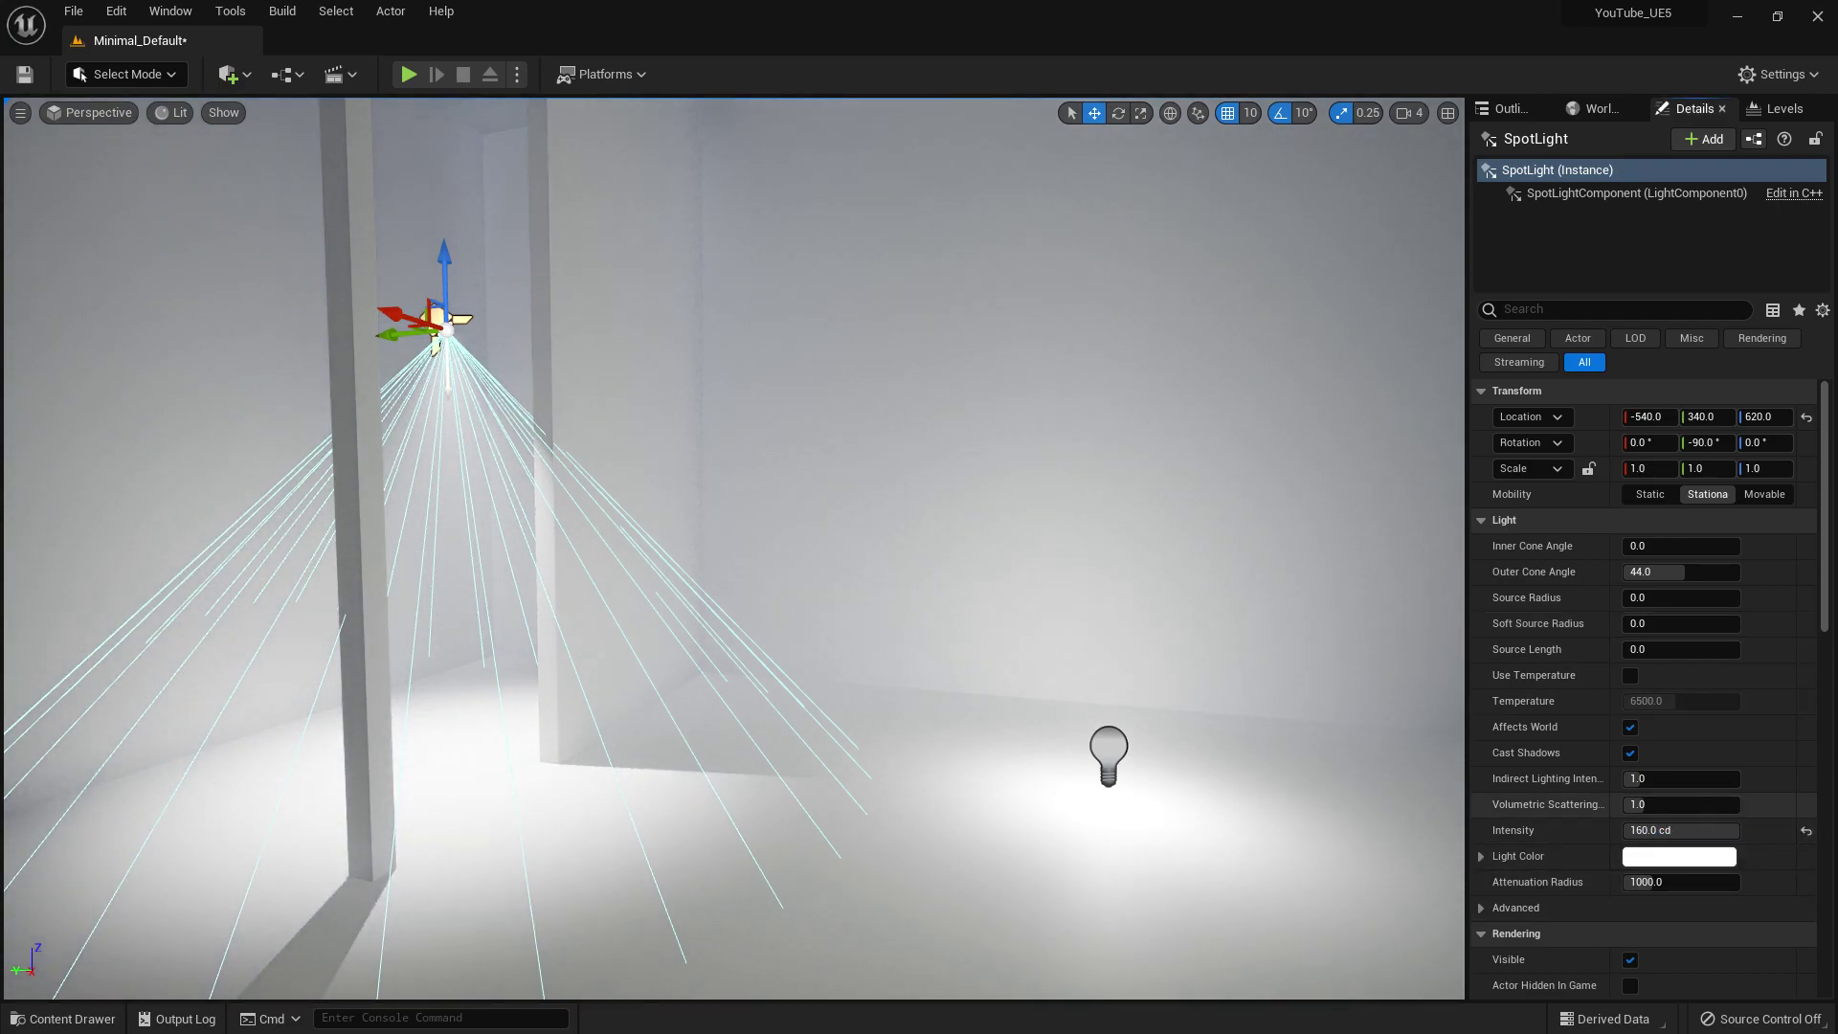
Examine the spot light's beam in the fog and the pillar shadows from several viewpoints around the room.
left_click(1149, 536)
key("s")
key("a")
right_click_drag(1149, 537, 1128, 534)
key("w")
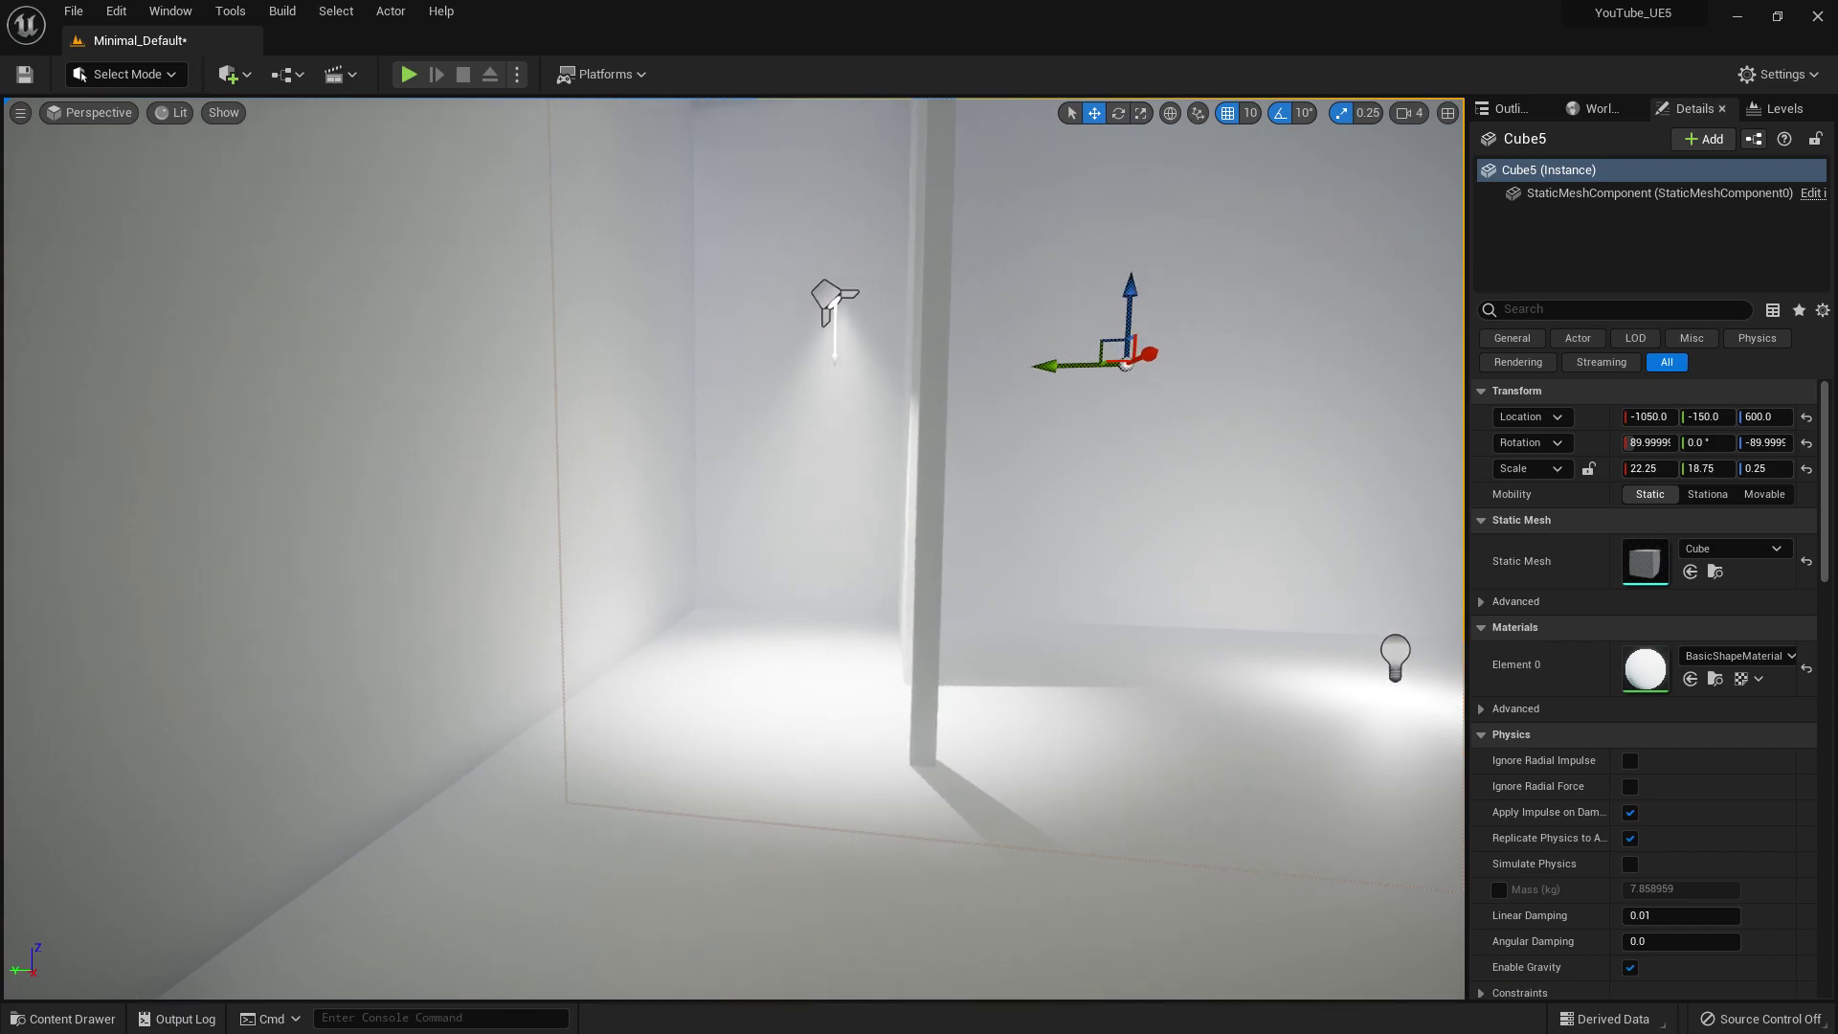
mouse_move(861, 383)
right_mouse_down()
mouse_move(872, 407)
mouse_move(862, 383)
right_mouse_up()
key("s")
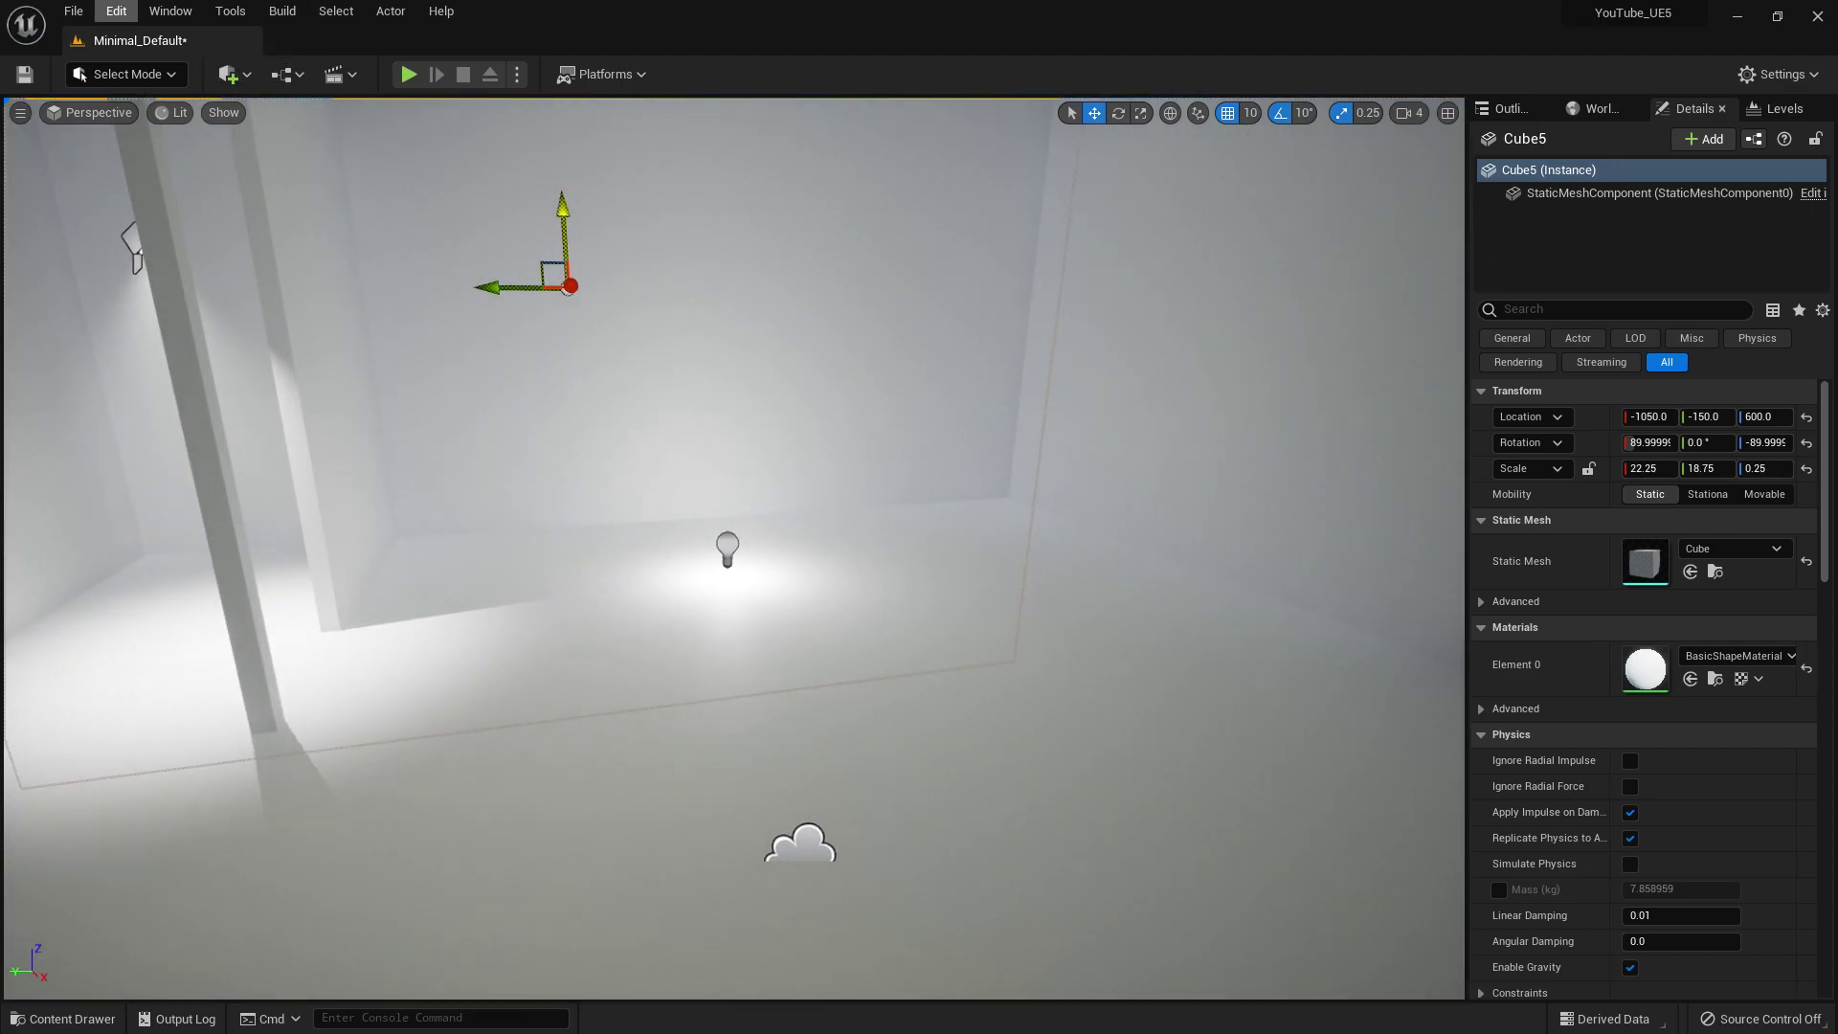
Find the Lumen options in the project settings and set Dynamic Global Illumination Method and Reflection Method to None.
left_click(116, 10)
left_click(167, 277)
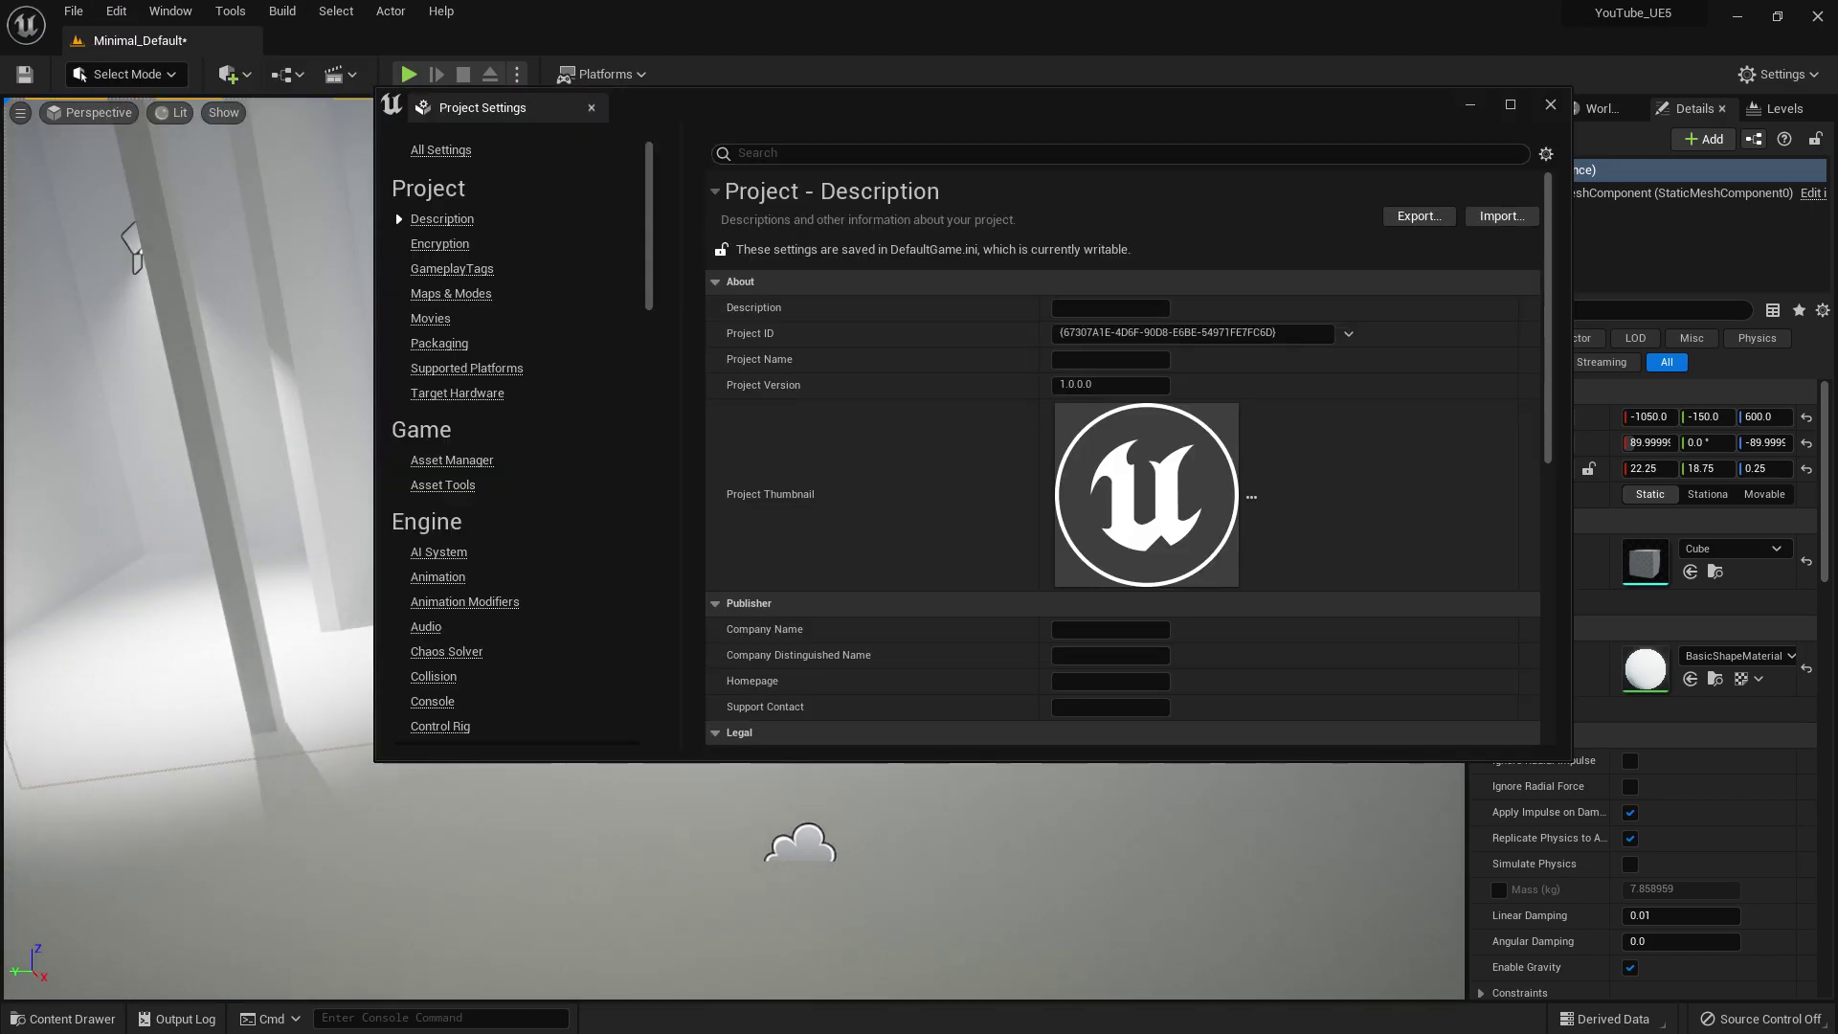
type("LU")
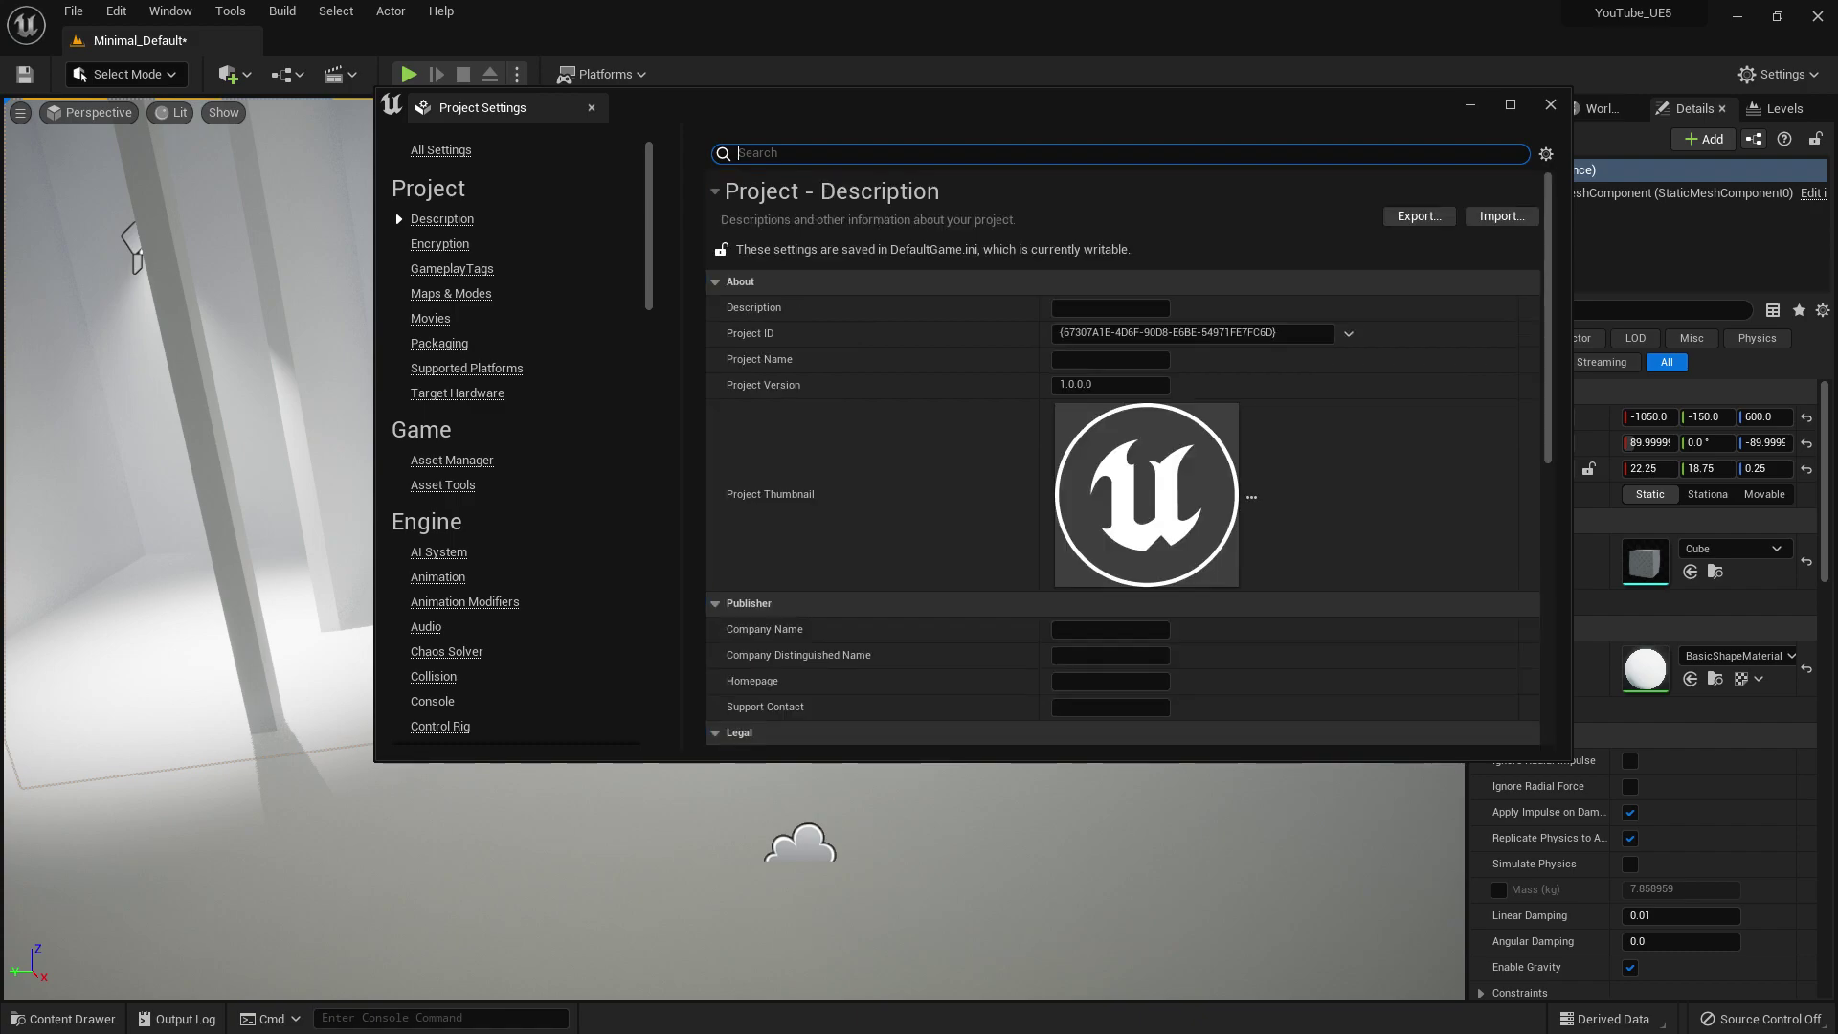
type("MEN")
left_click(1111, 269)
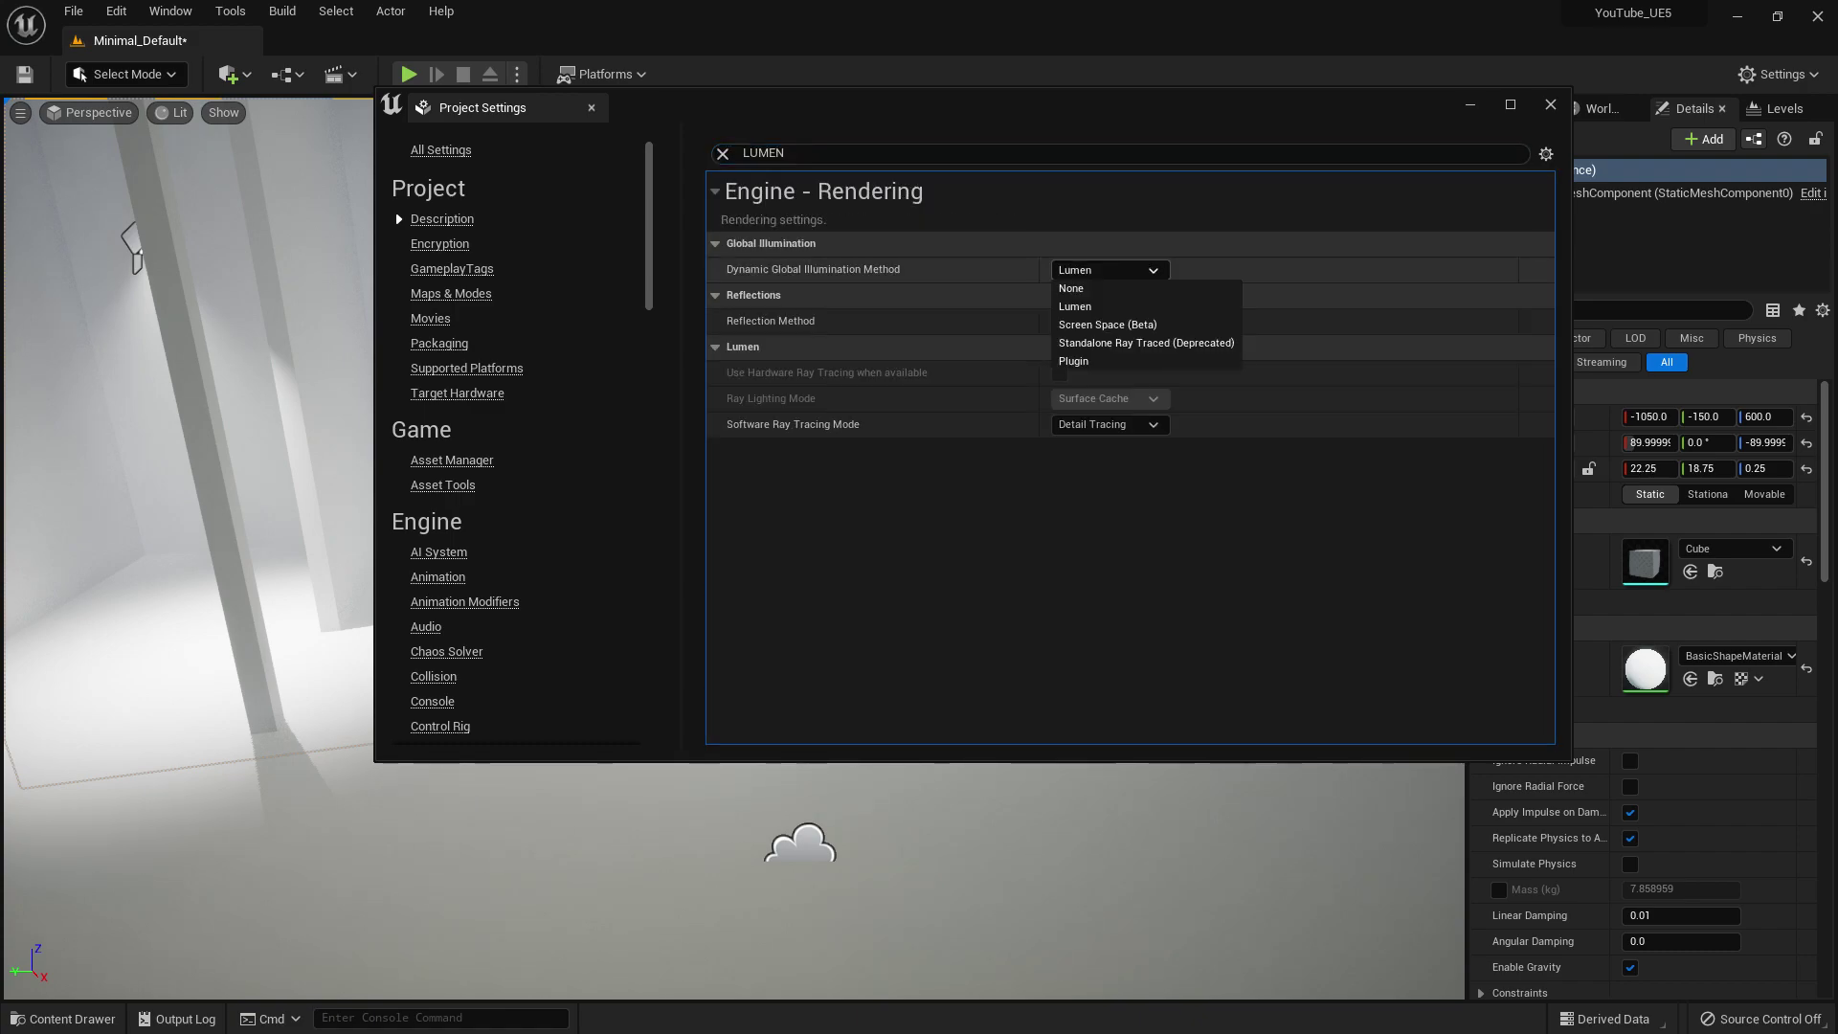
left_click(1091, 284)
left_click(1111, 320)
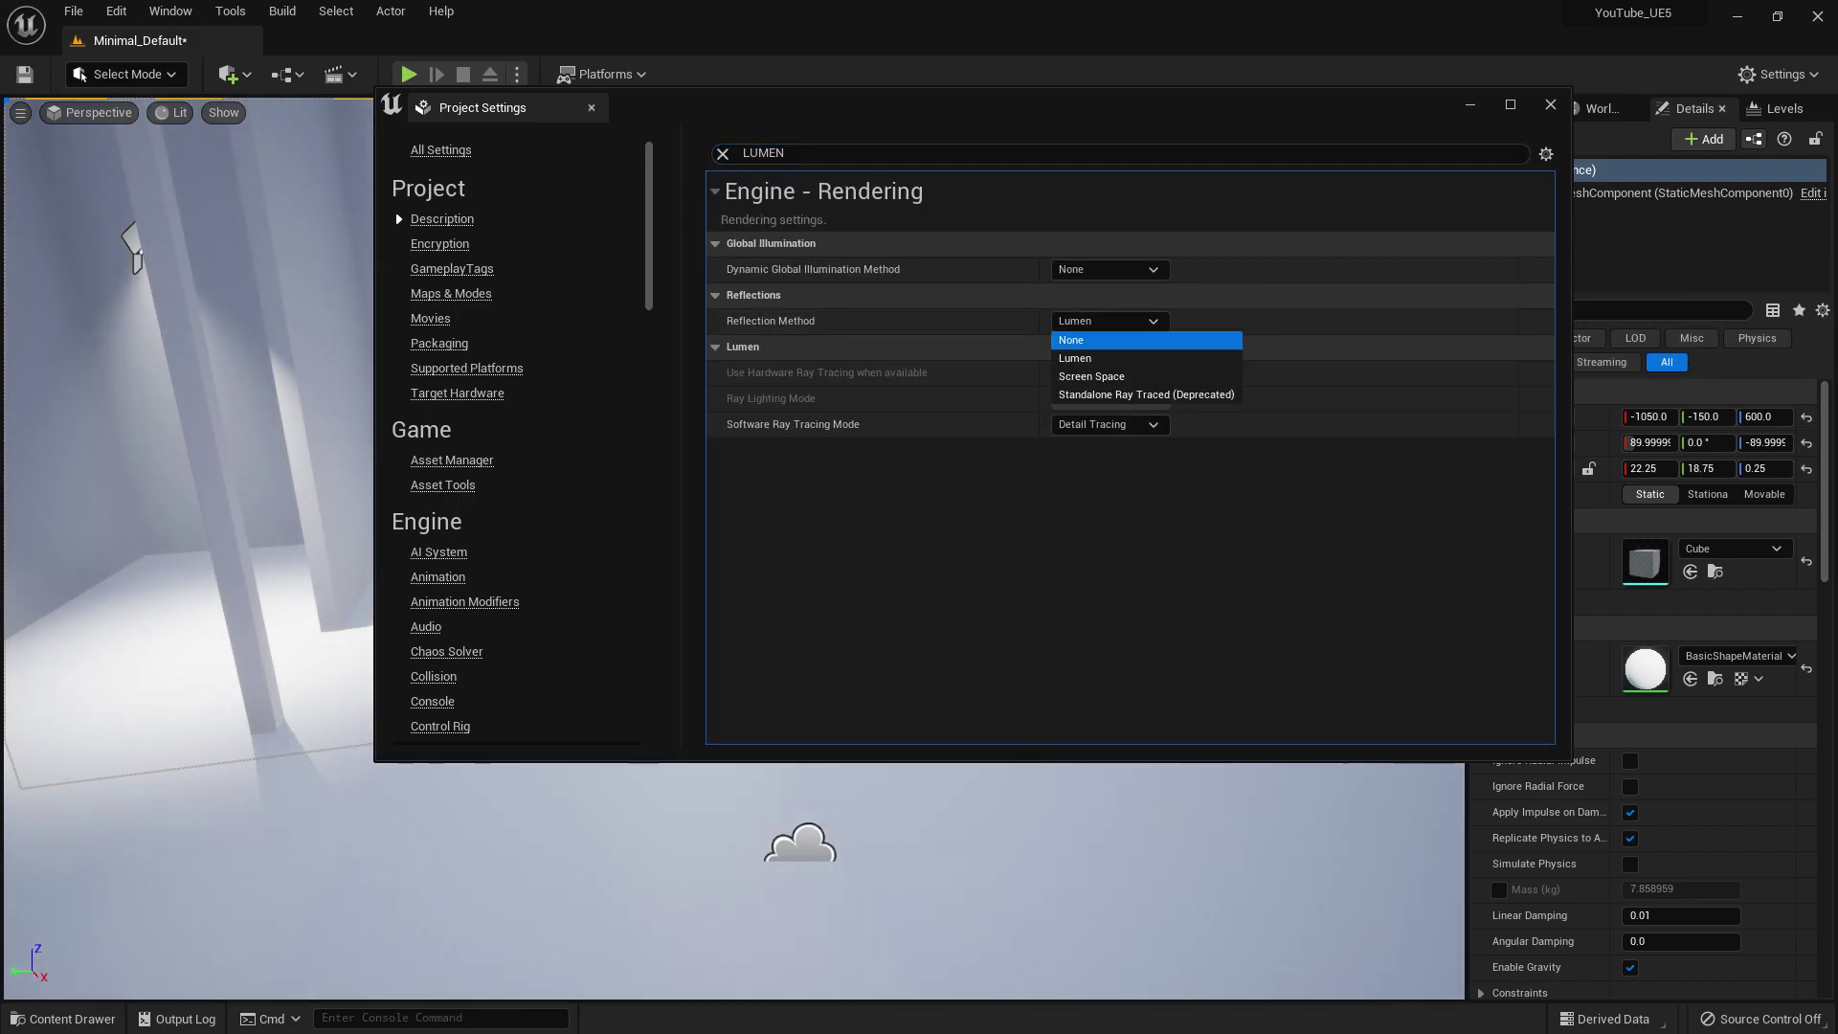
left_click(1091, 336)
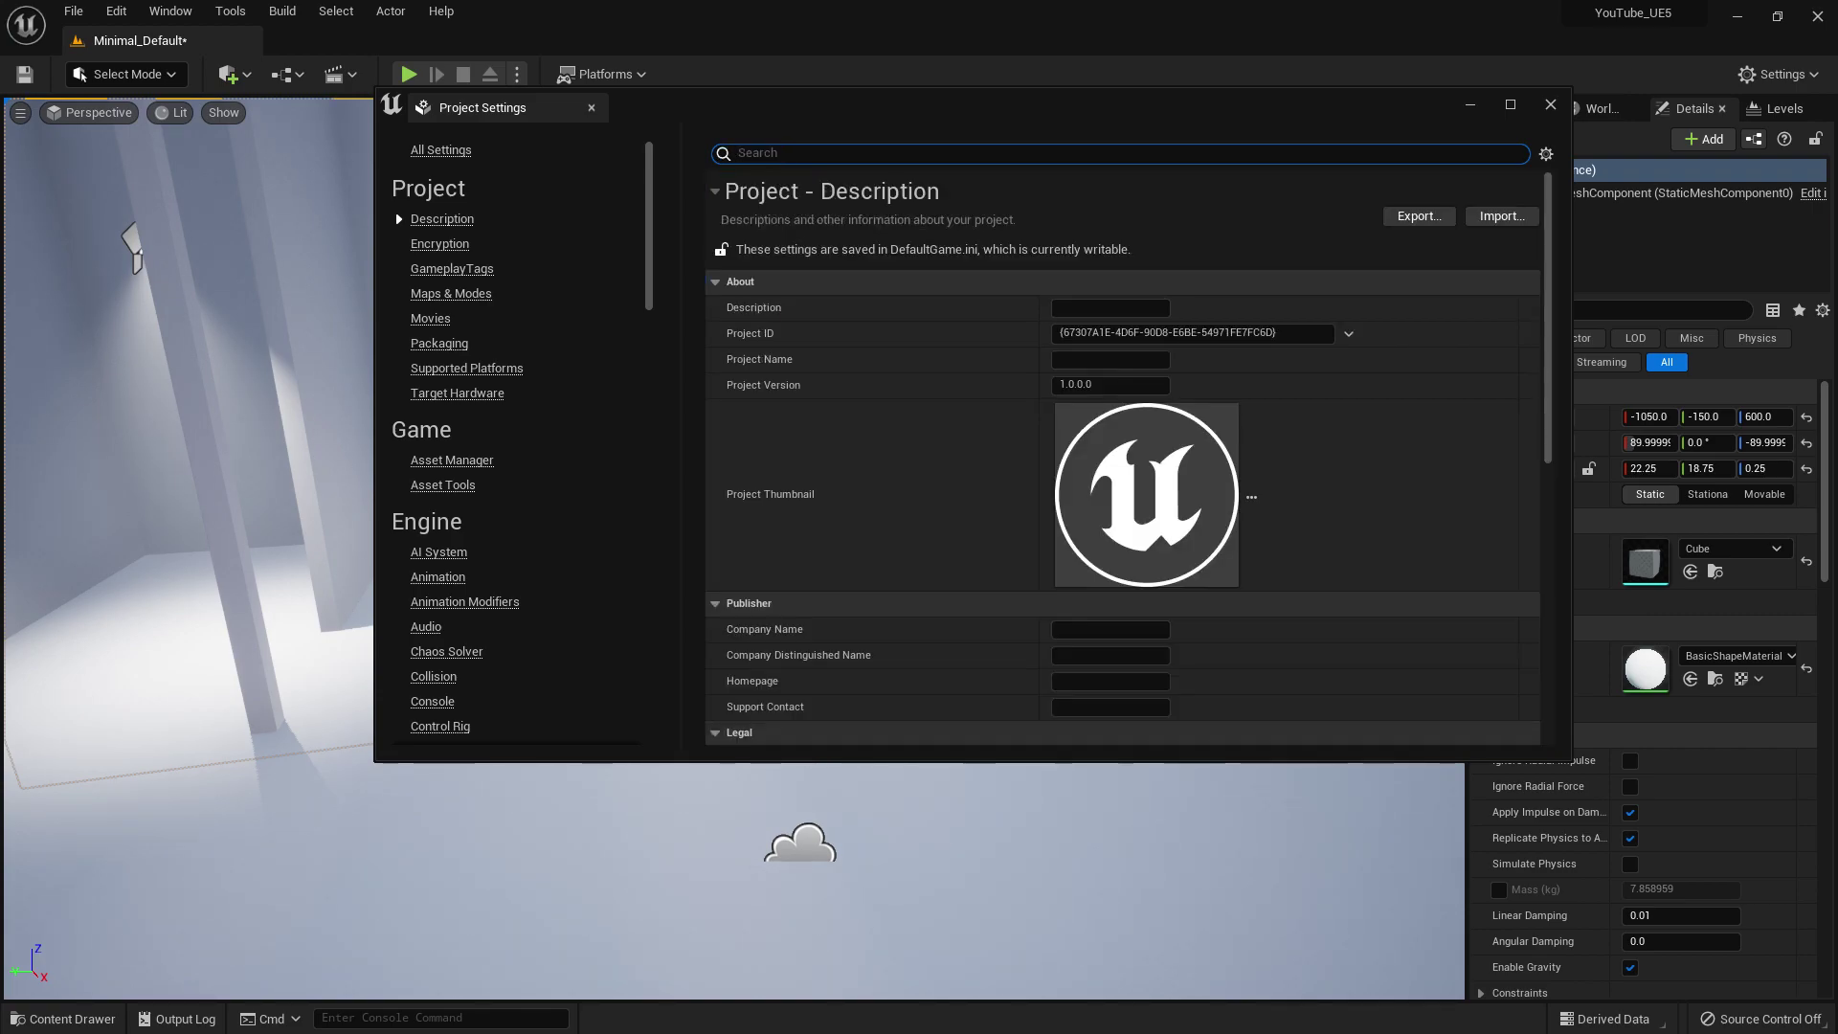
Find the shadow options in the project settings, set Shadow Map Method to Shadow Maps, and close the settings.
type("SHADOW")
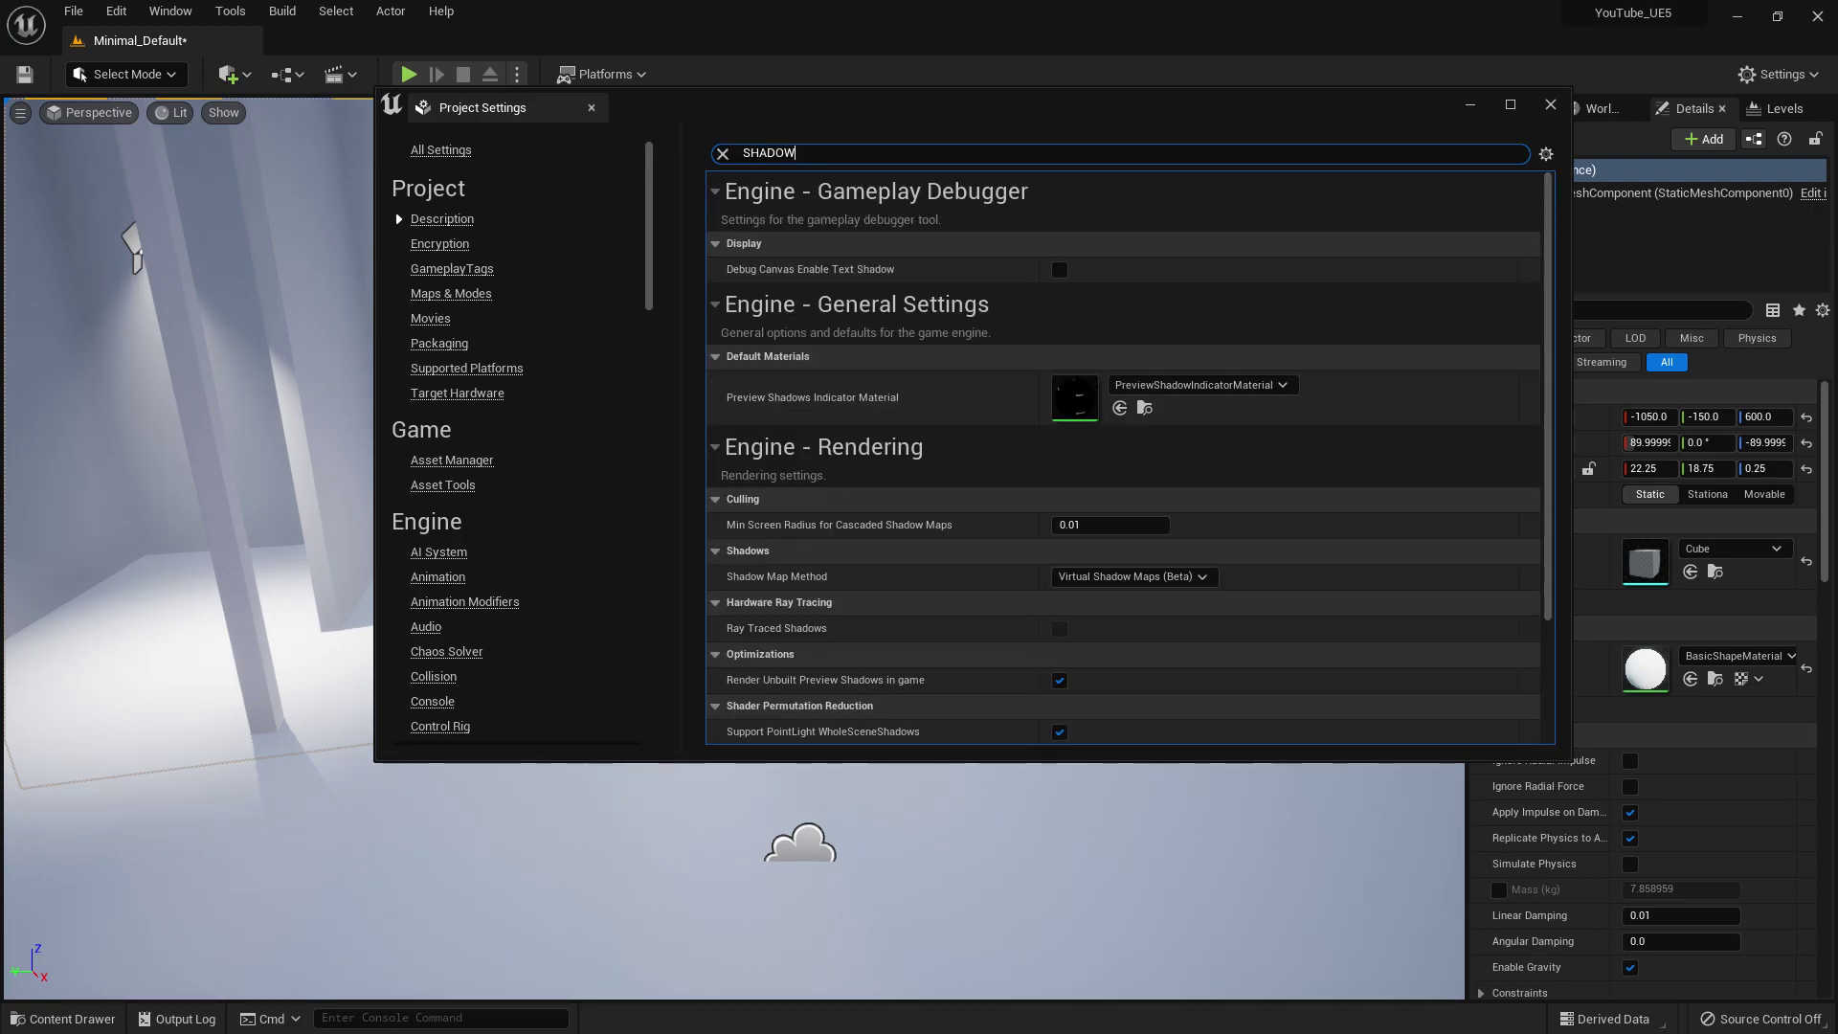
left_click(1110, 577)
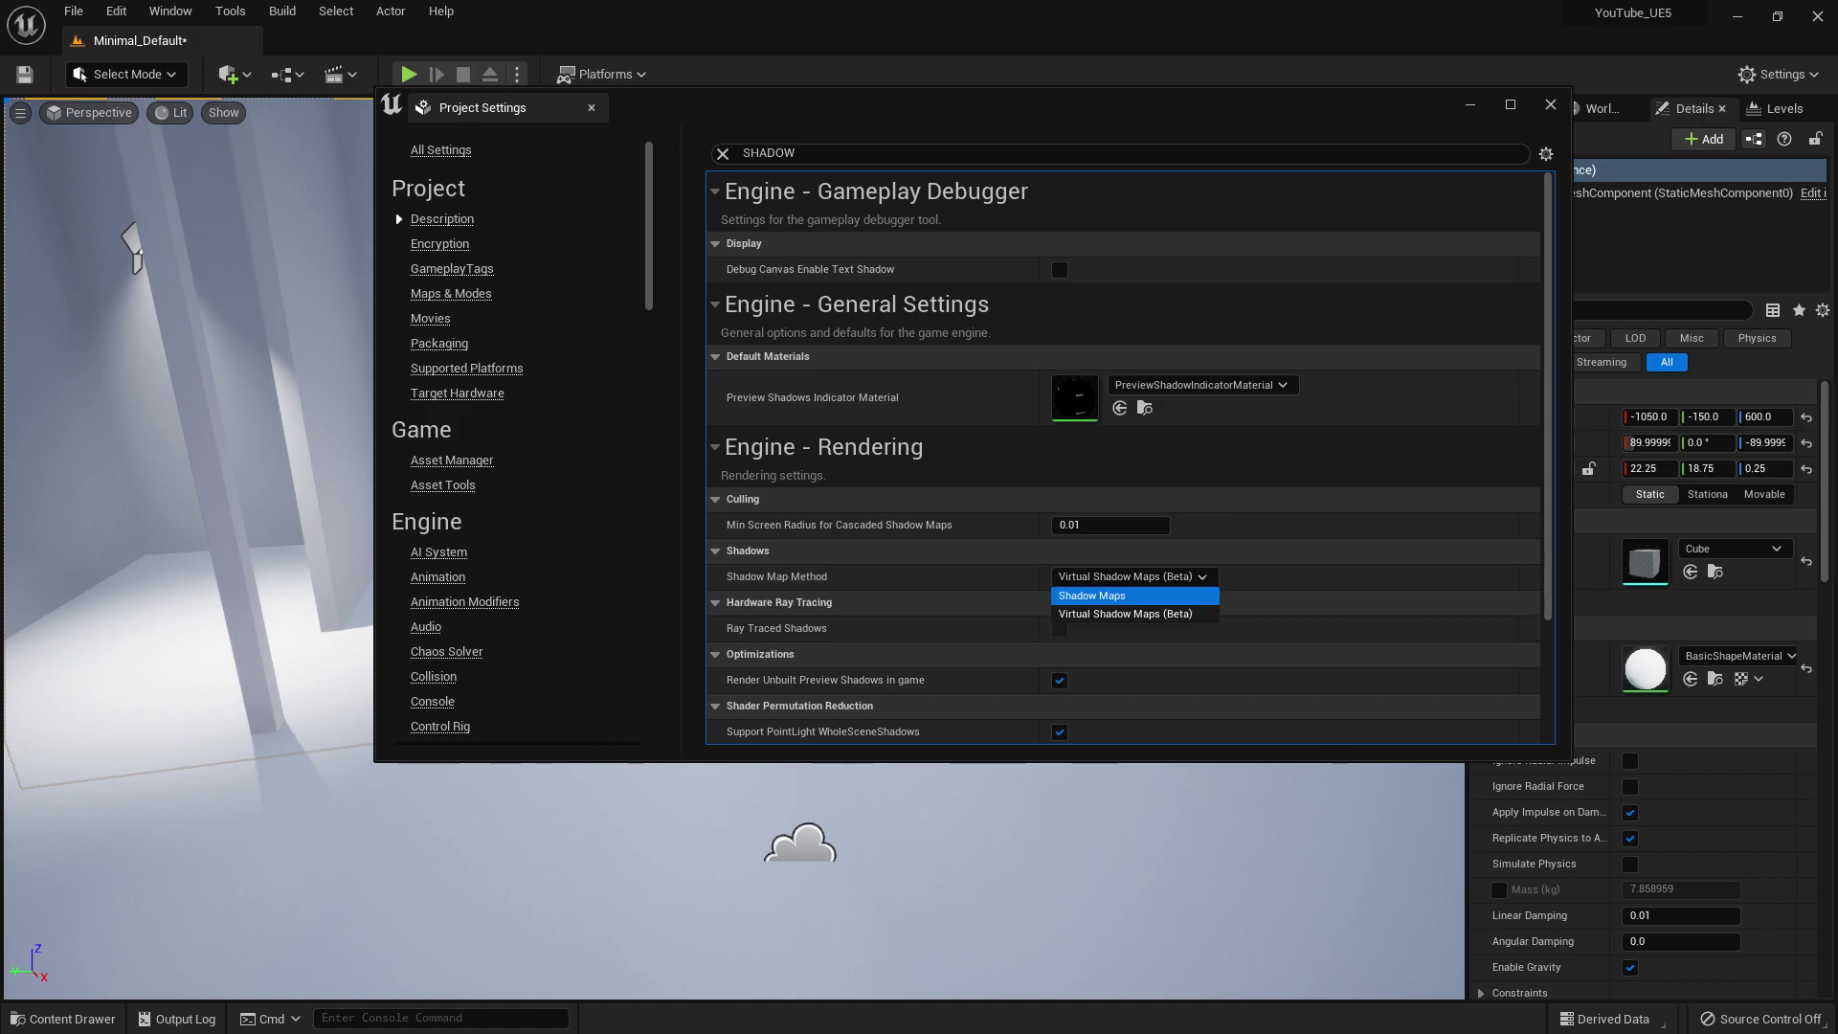
left_click(1101, 595)
left_click(1551, 105)
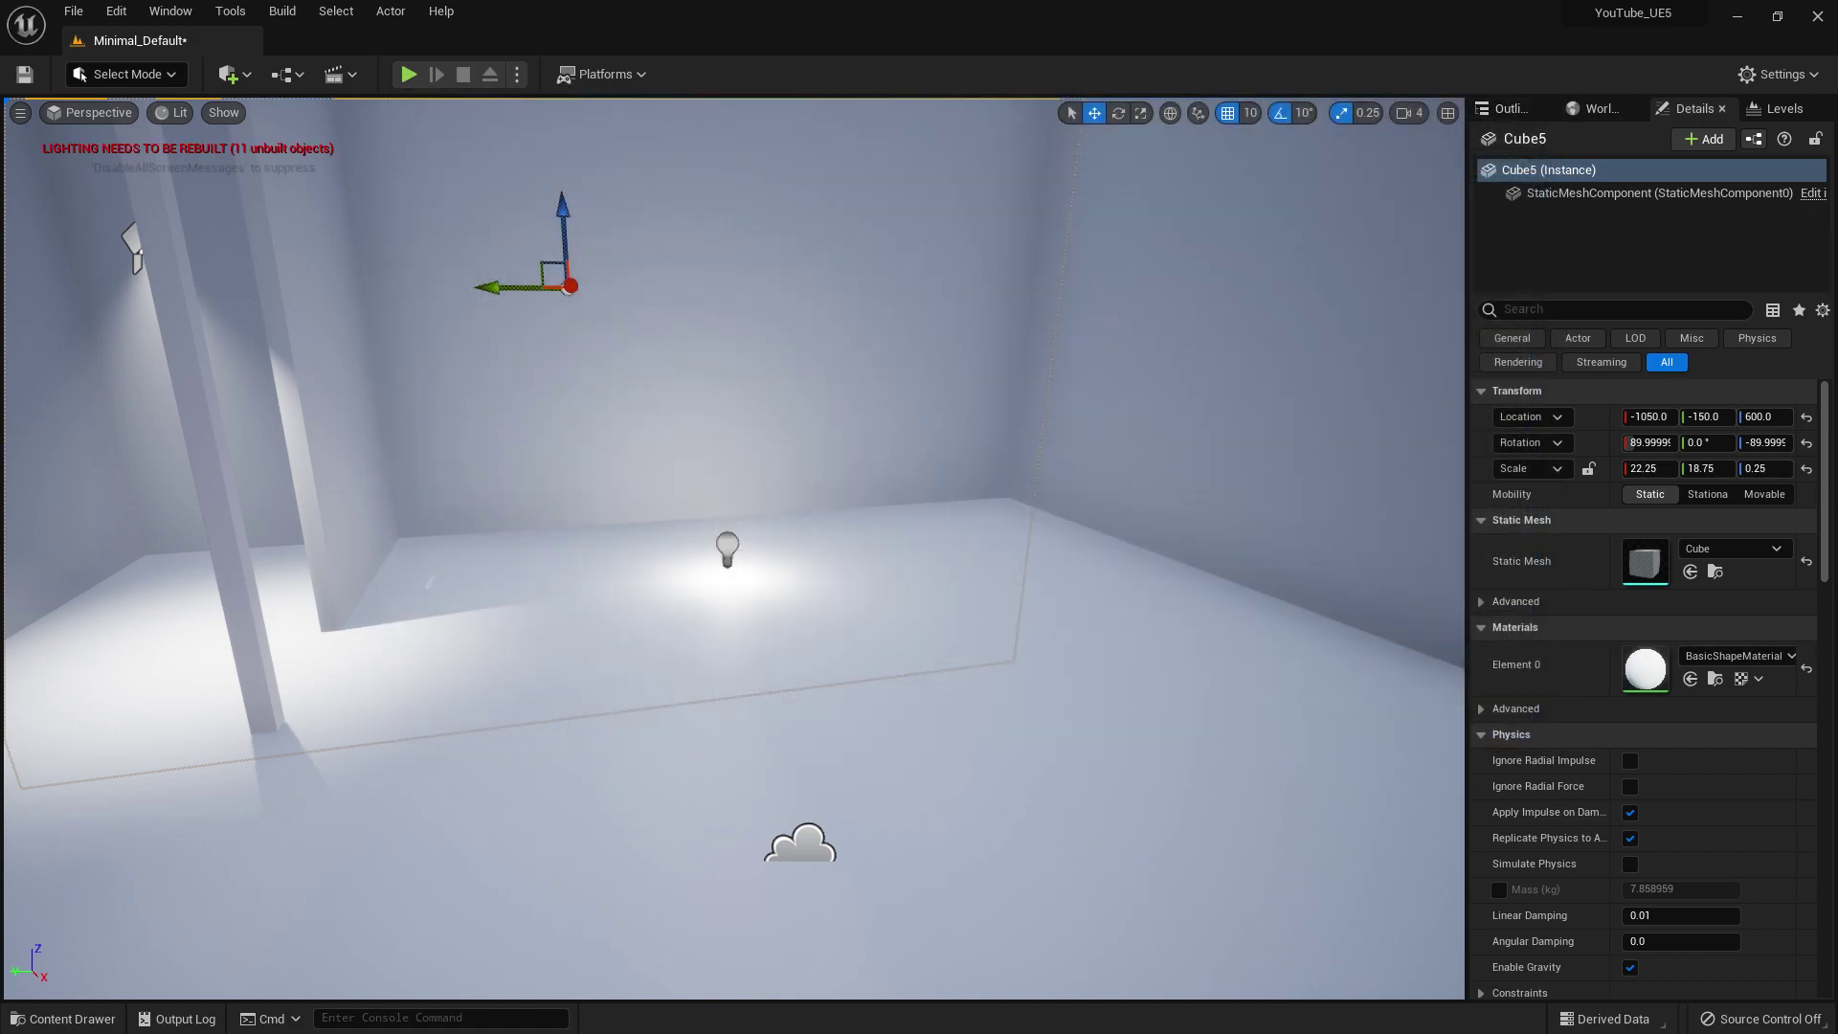
Move the point light forward and up into the middle of the room, to about X 250, Y -370, Z 410.
right_click_drag(733, 548, 723, 603)
left_click(789, 466)
right_click_drag(789, 466, 679, 466)
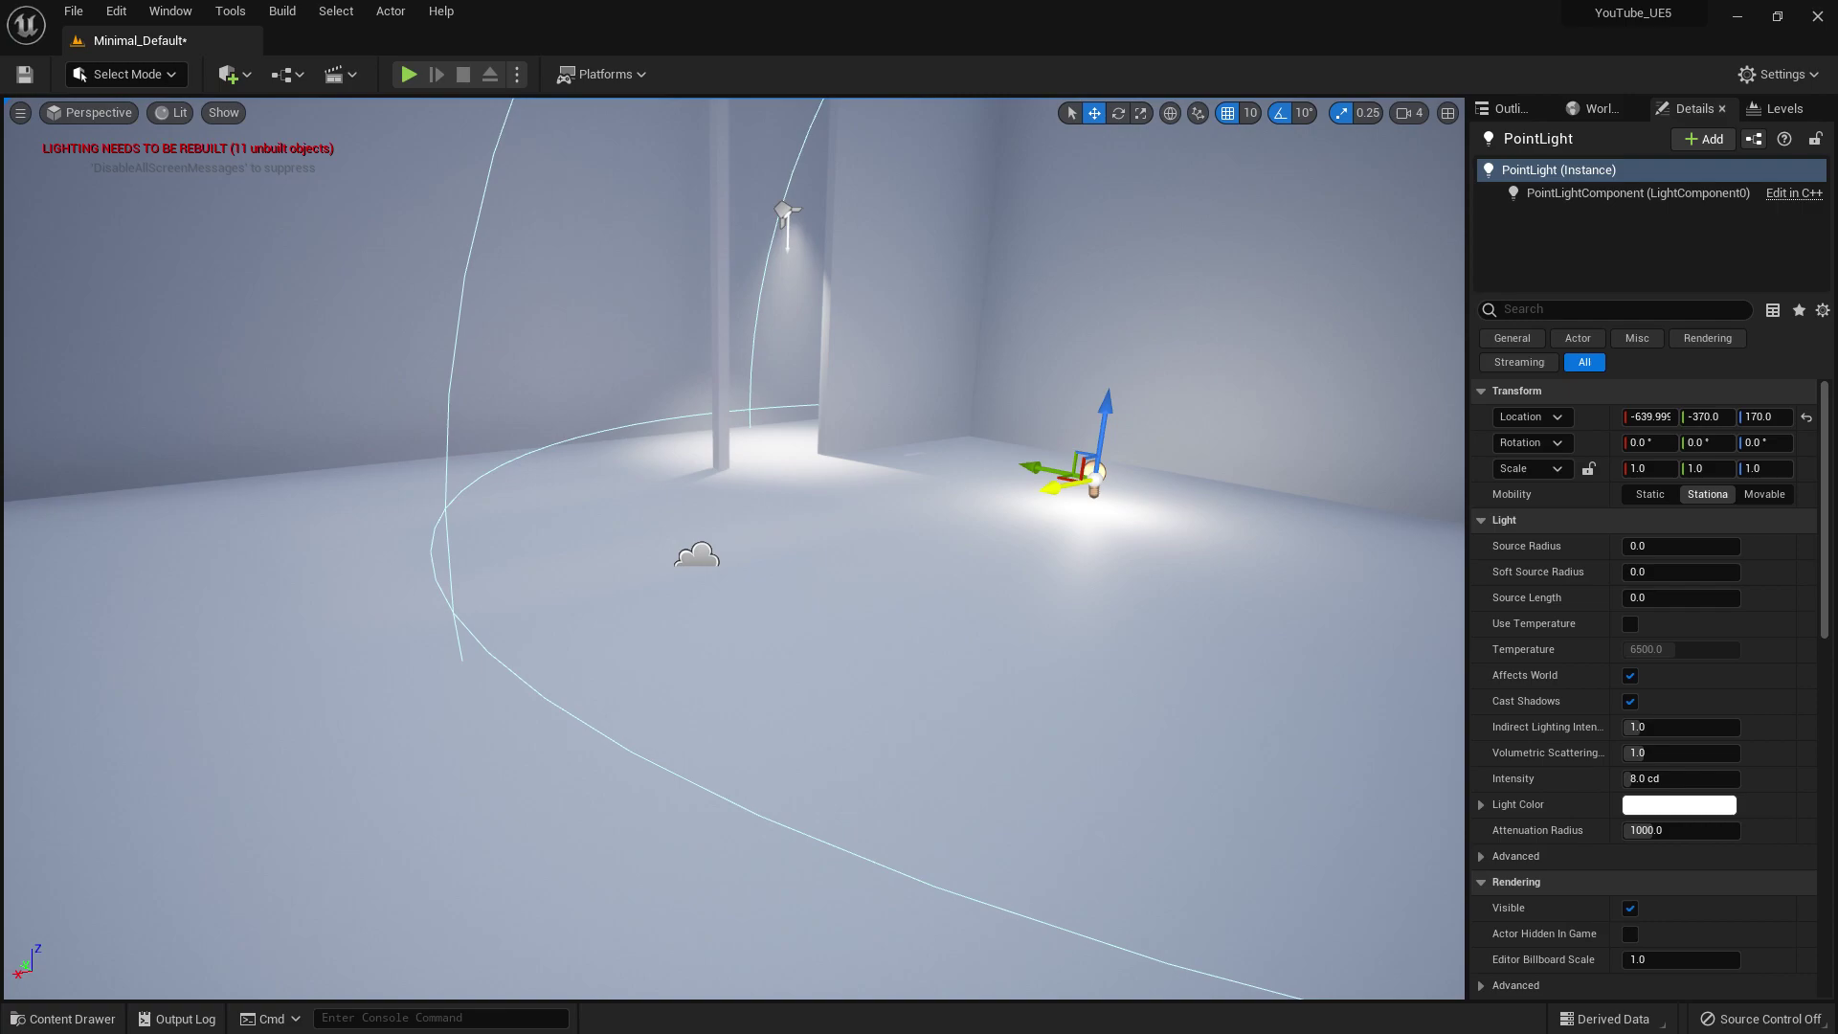
left_click_drag(1058, 490, 404, 575)
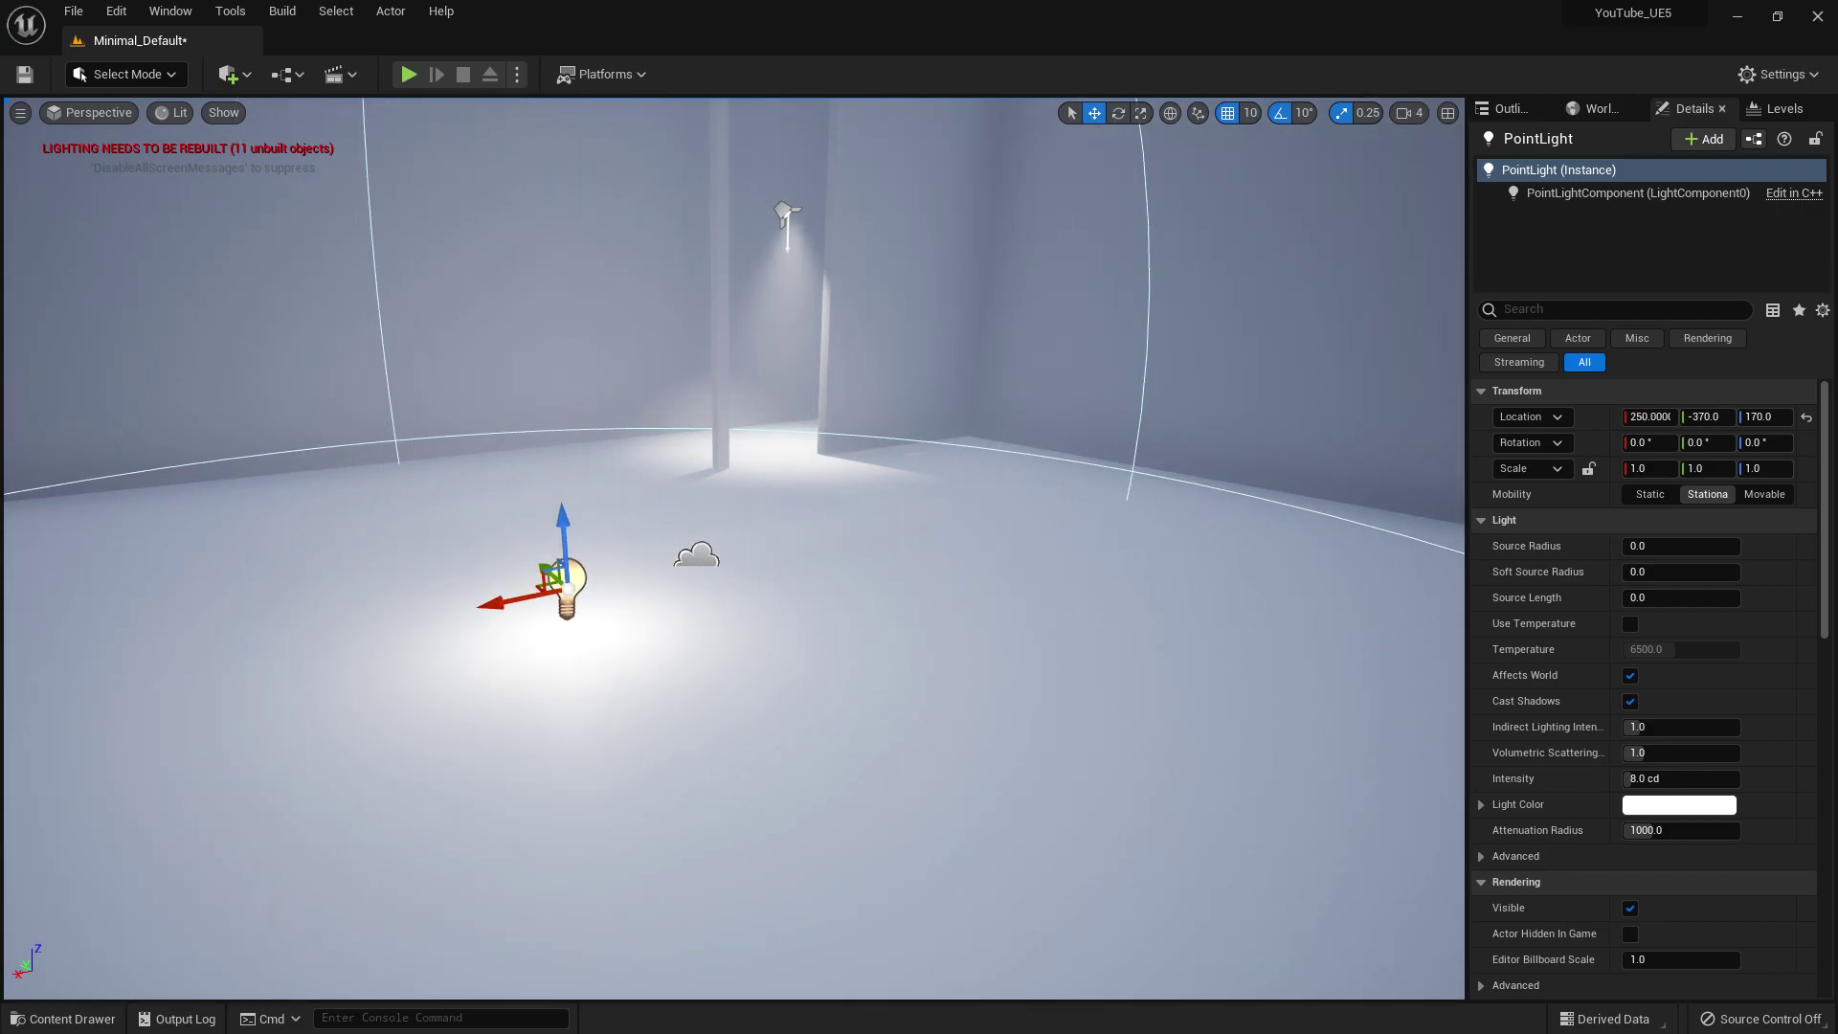
left_click_drag(563, 521, 549, 229)
right_click_drag(575, 287, 670, 239)
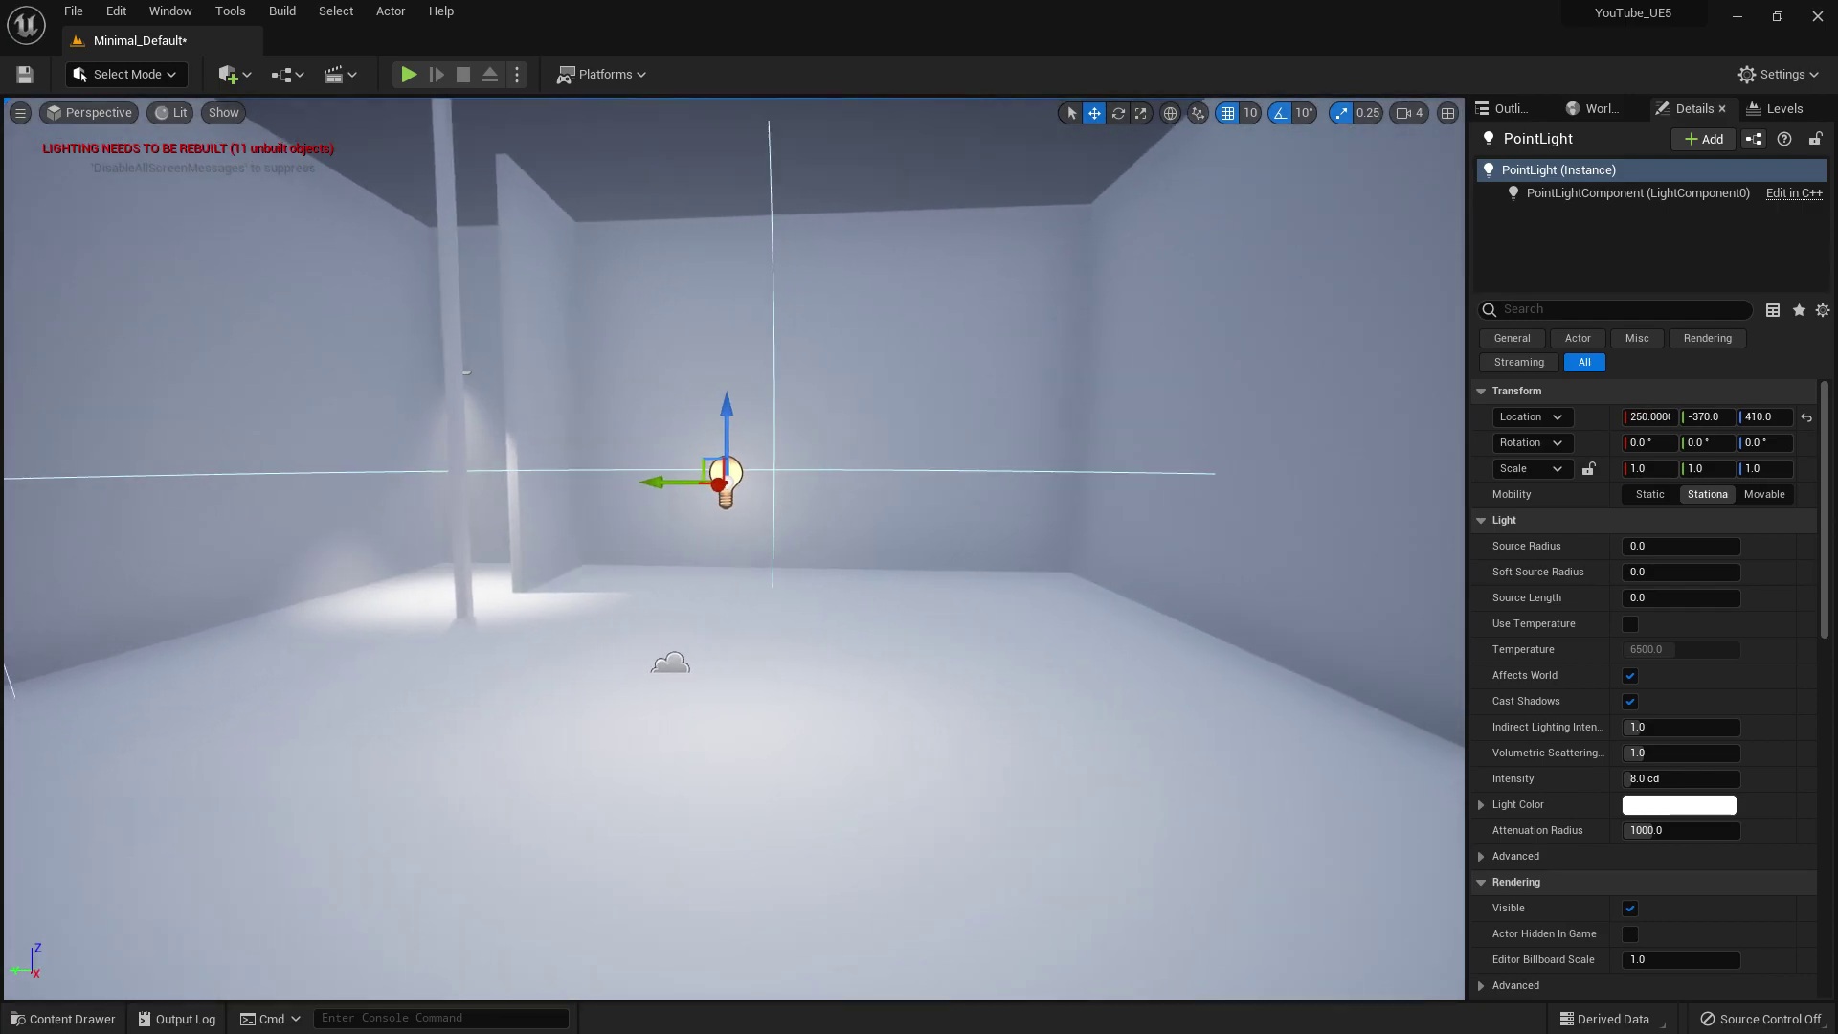
left_click(632, 325)
right_click_drag(632, 325, 604, 325)
left_click(81, 75)
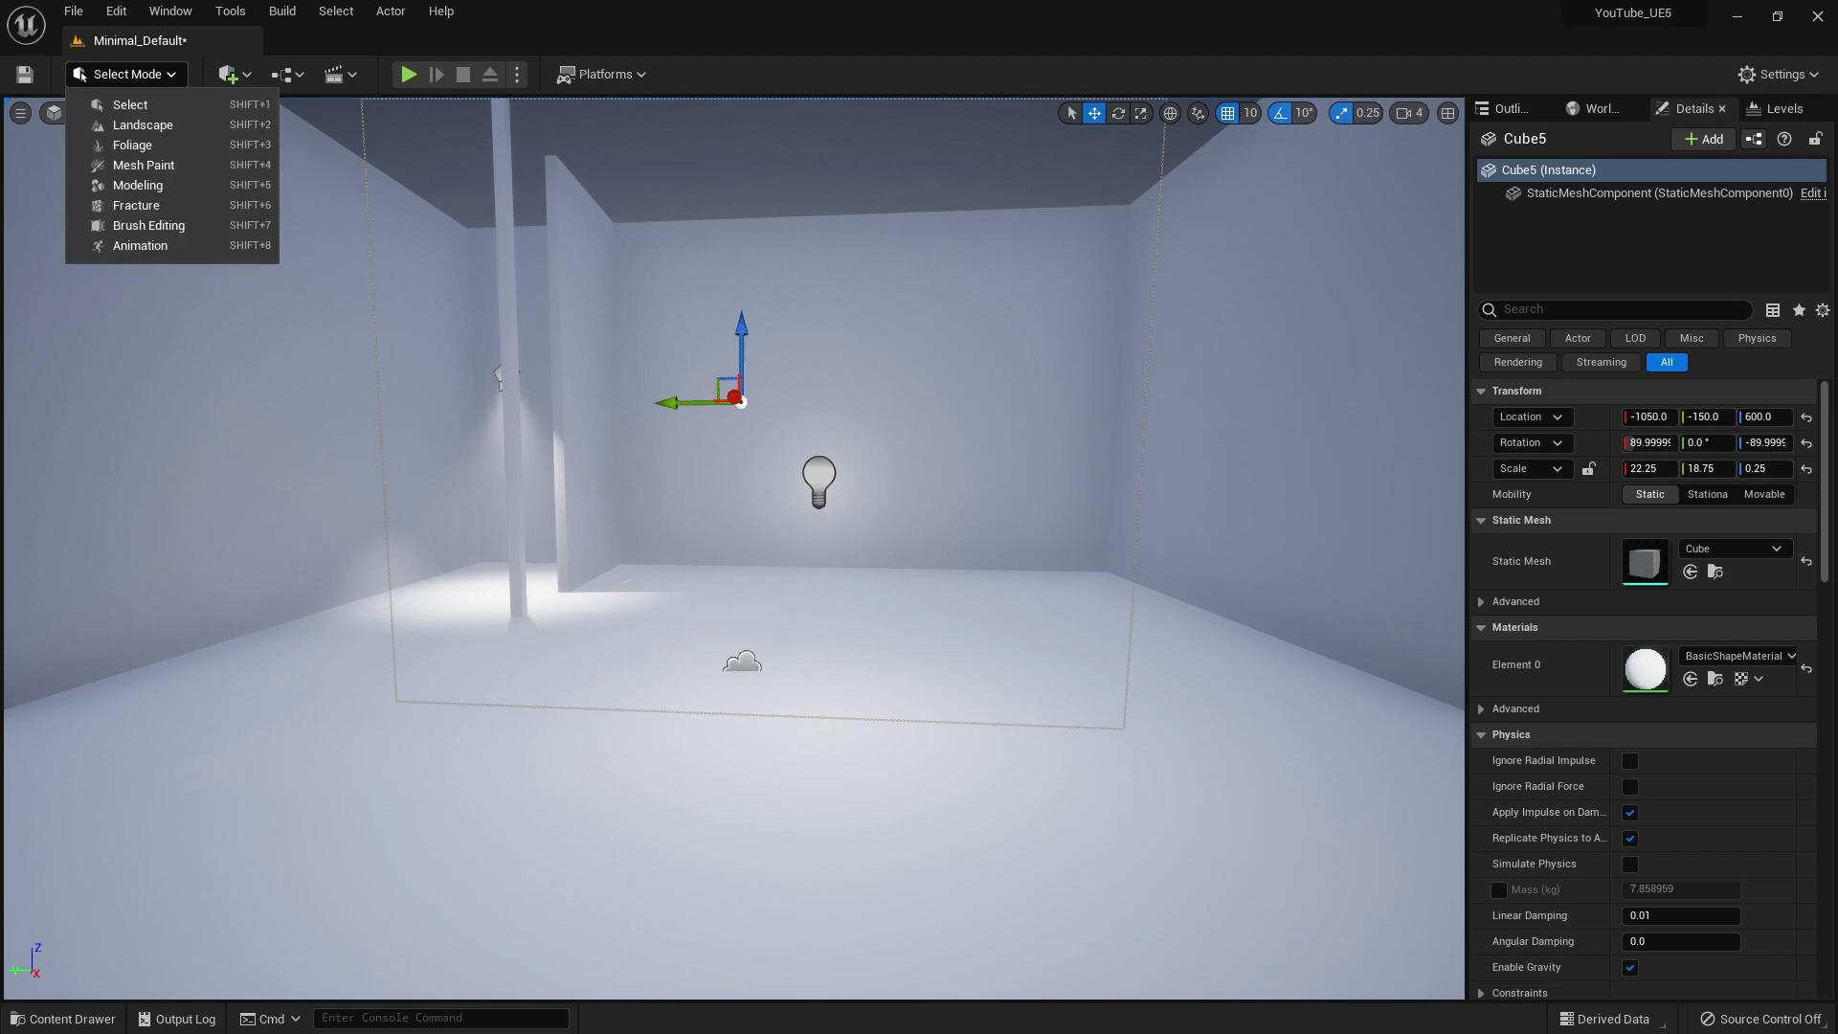
left_click(228, 75)
mouse_move(297, 315)
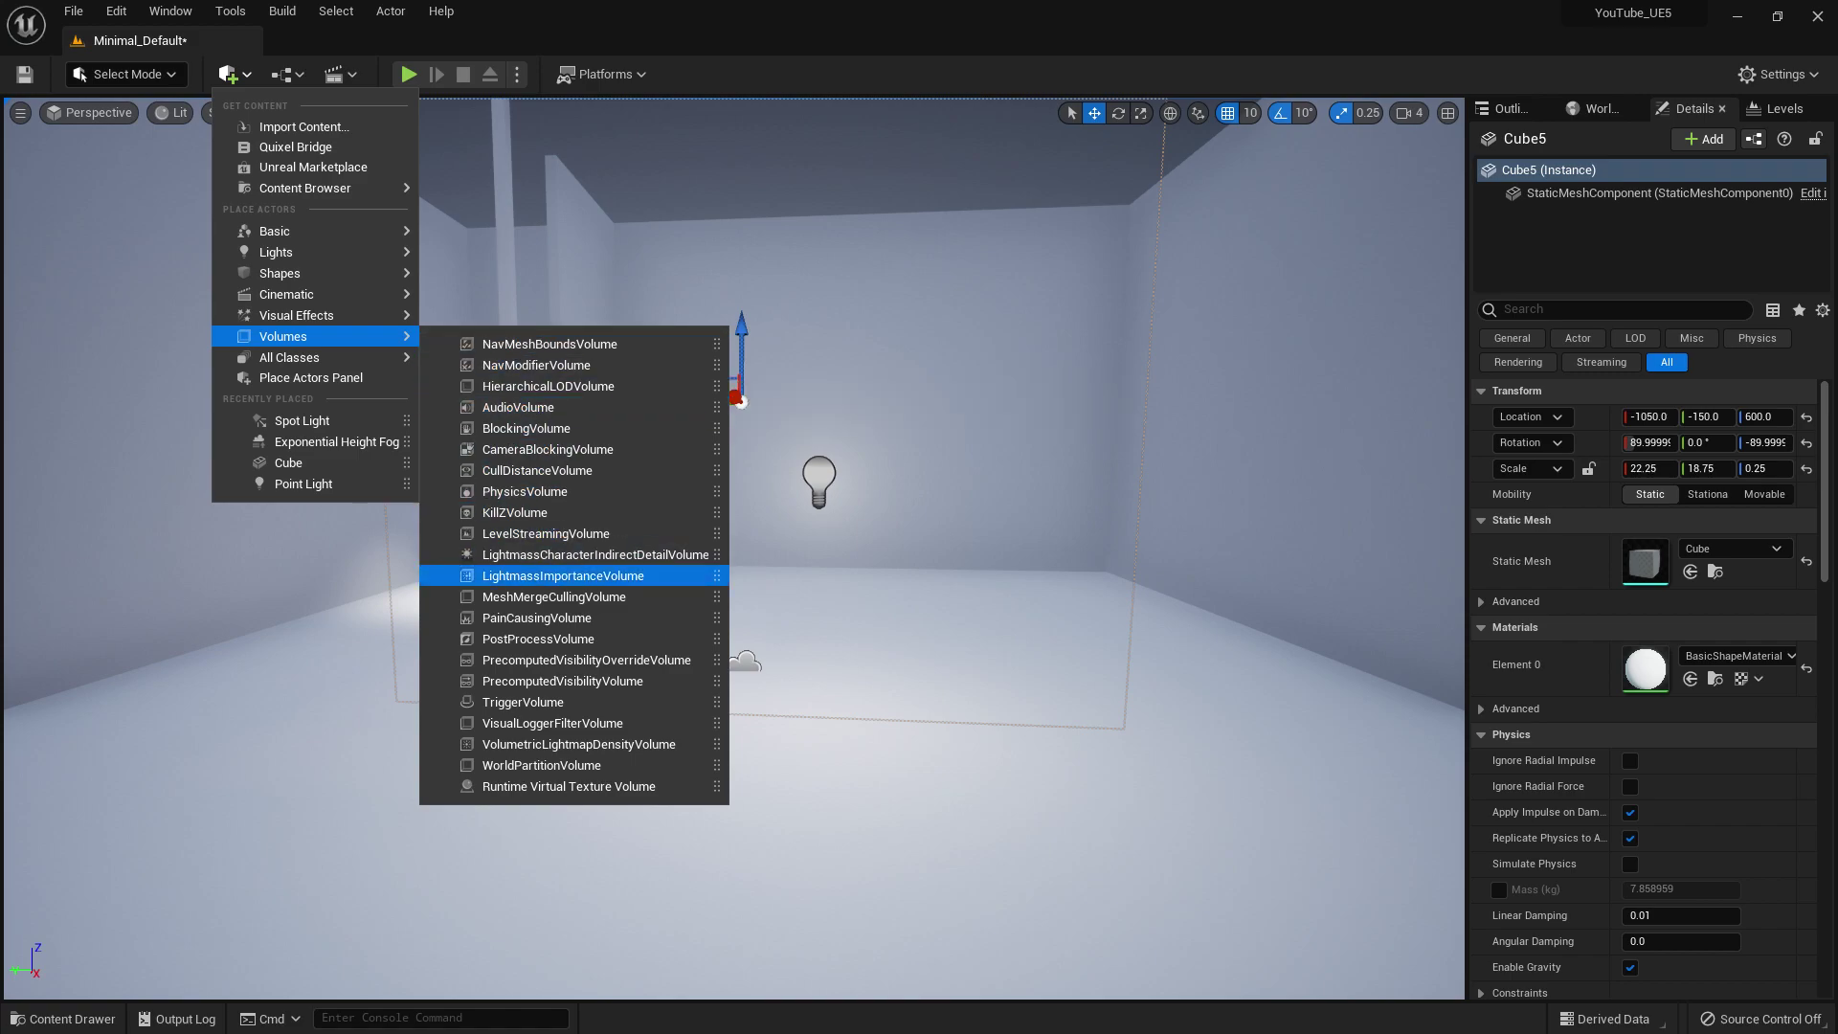
left_click(690, 575)
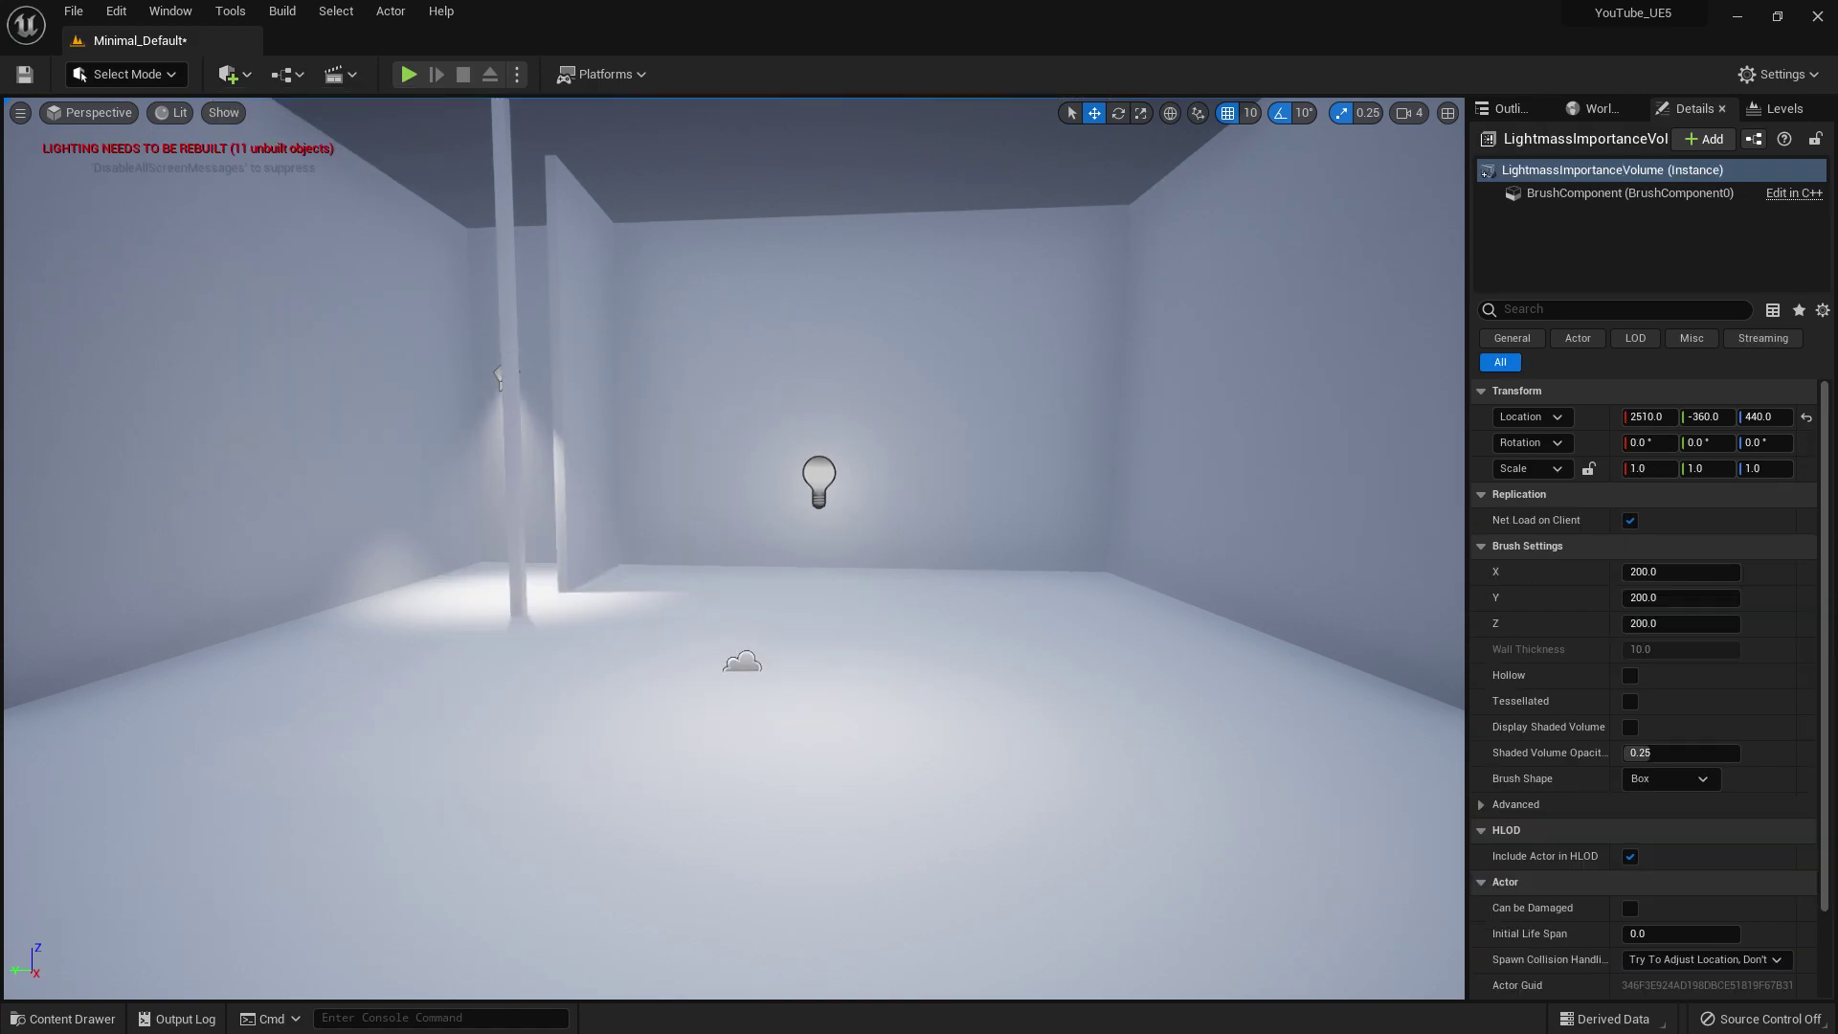
right_click_drag(690, 575, 876, 679)
key("w")
key("r")
key("Delete")
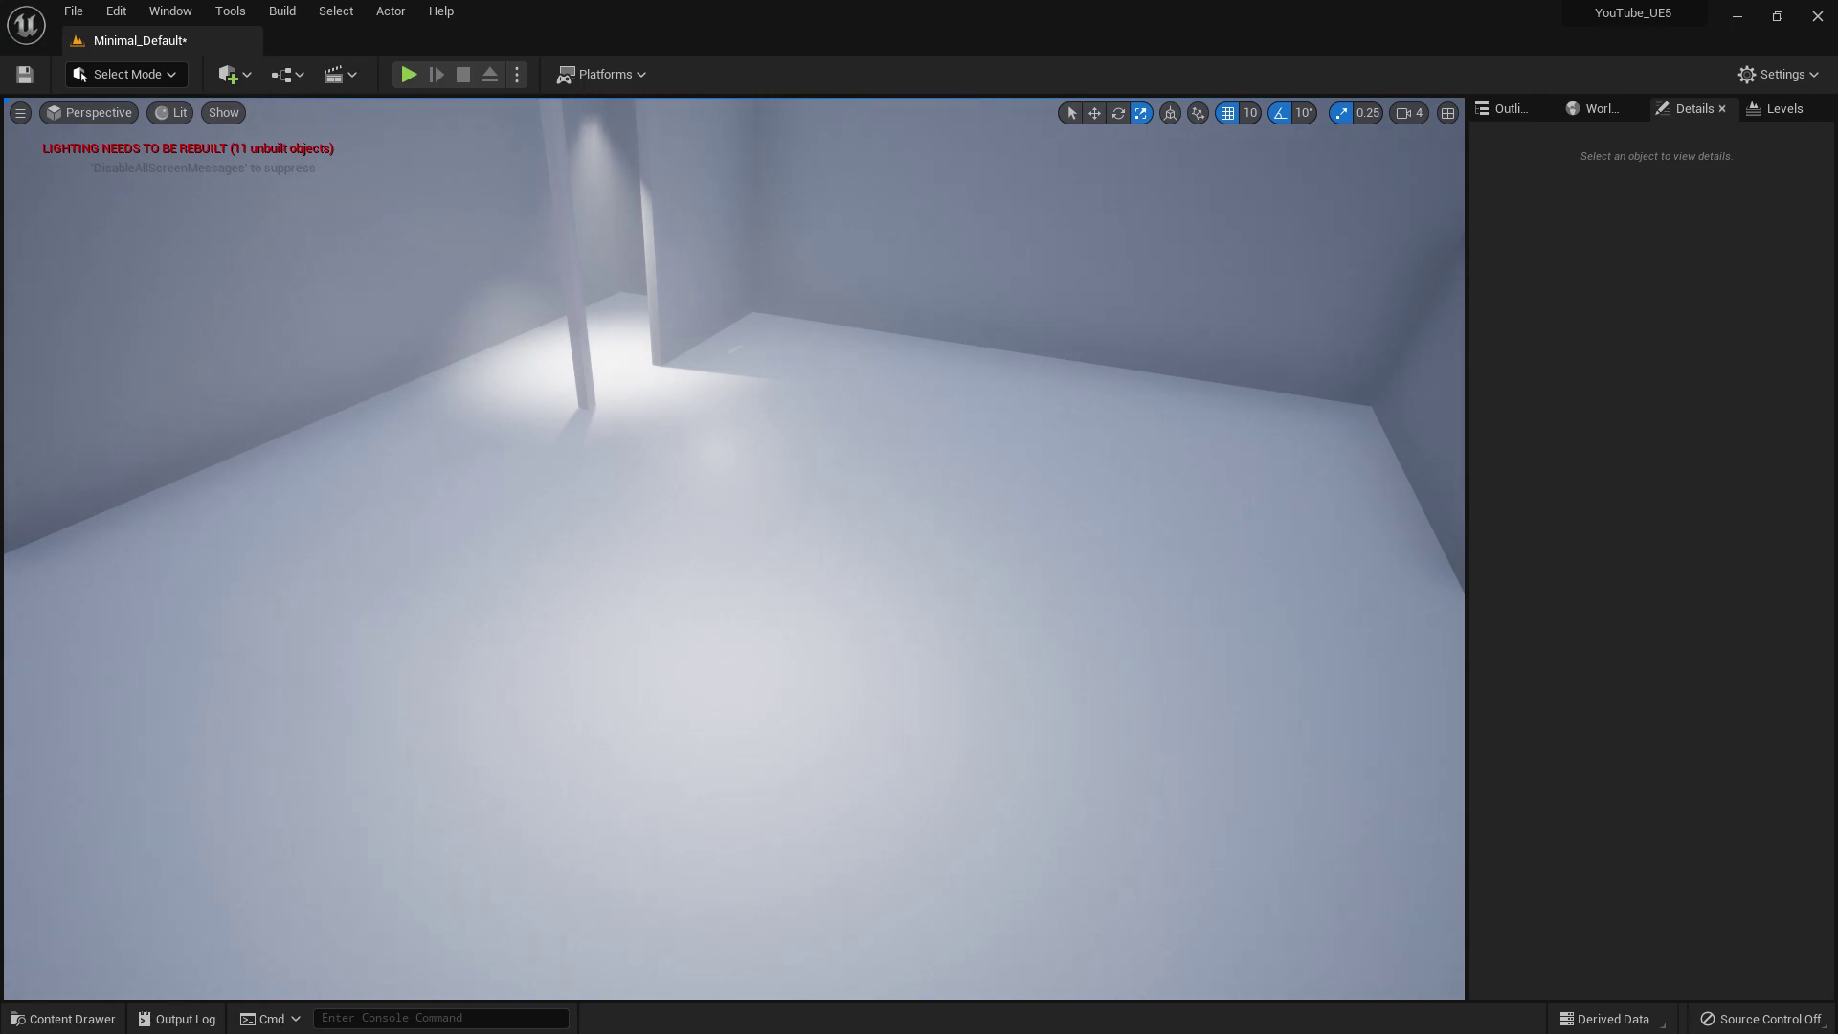
Add a LightmassImportanceVolume inside the room and stretch it across the room's width to a Y scale of about 34.75.
left_click(229, 74)
mouse_move(296, 315)
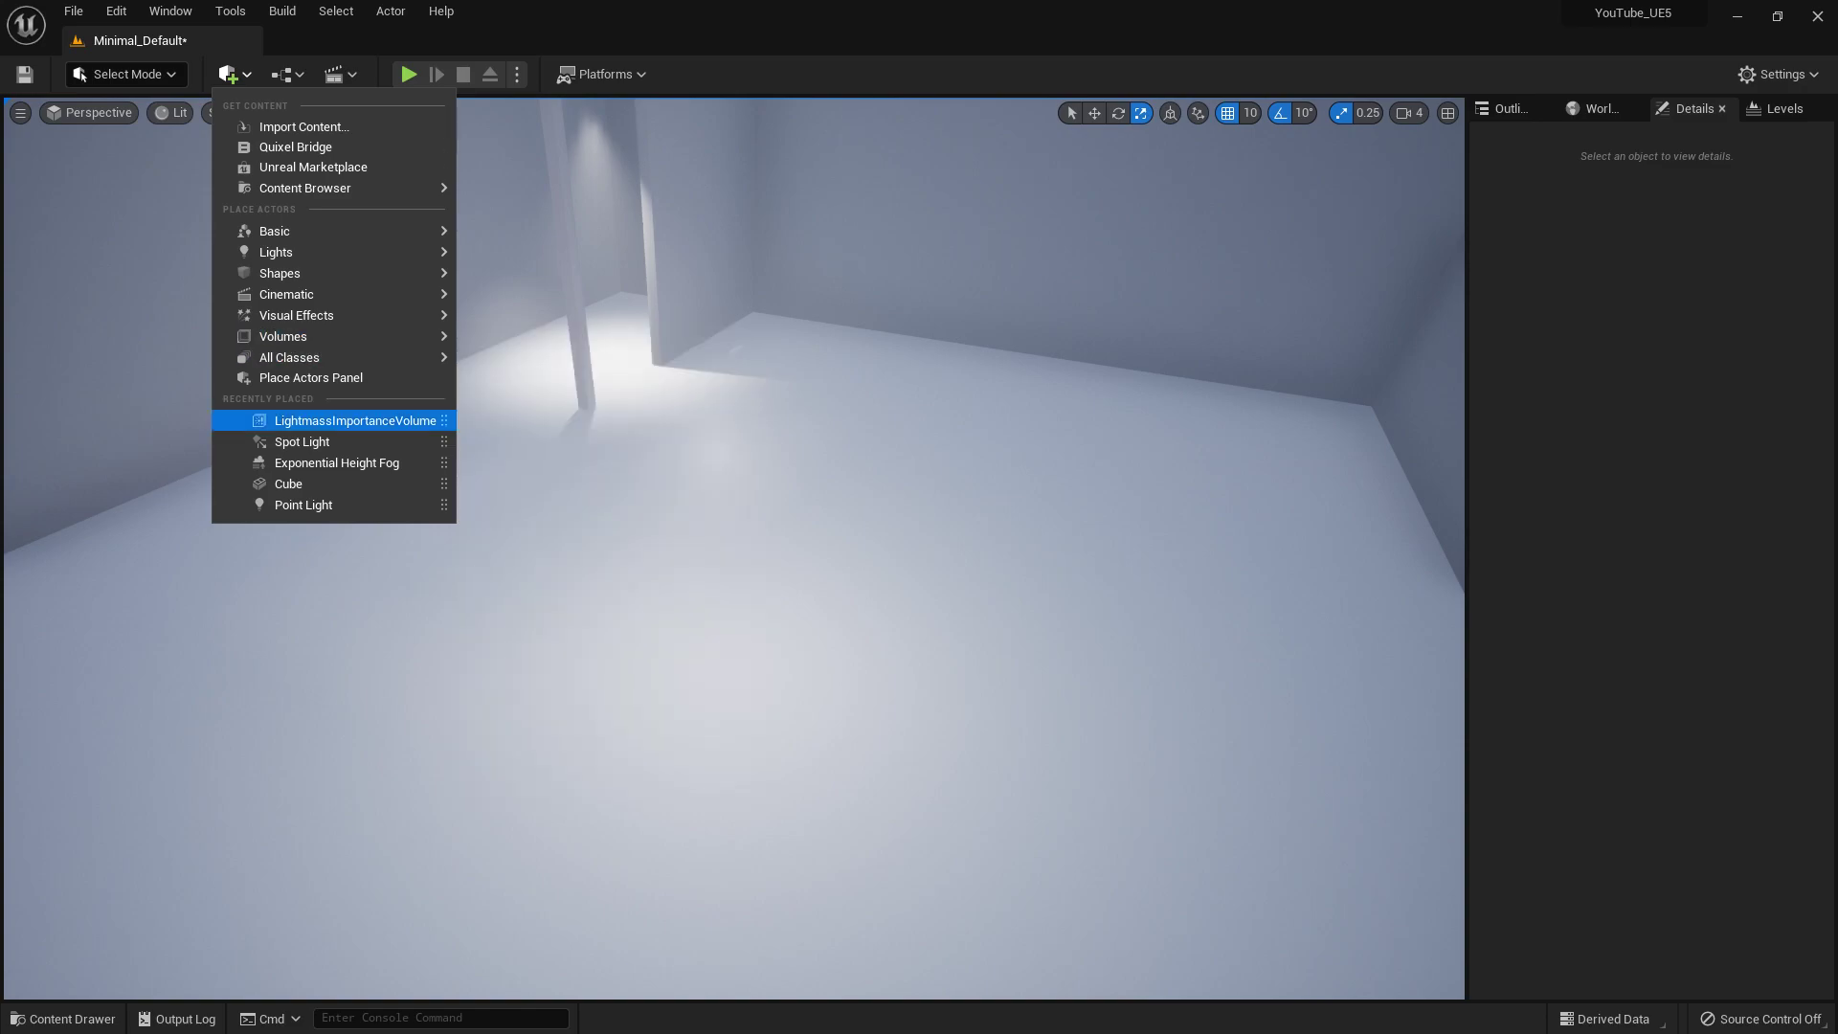
left_click(354, 421)
right_click_drag(734, 548, 766, 513)
key("w")
key("w")
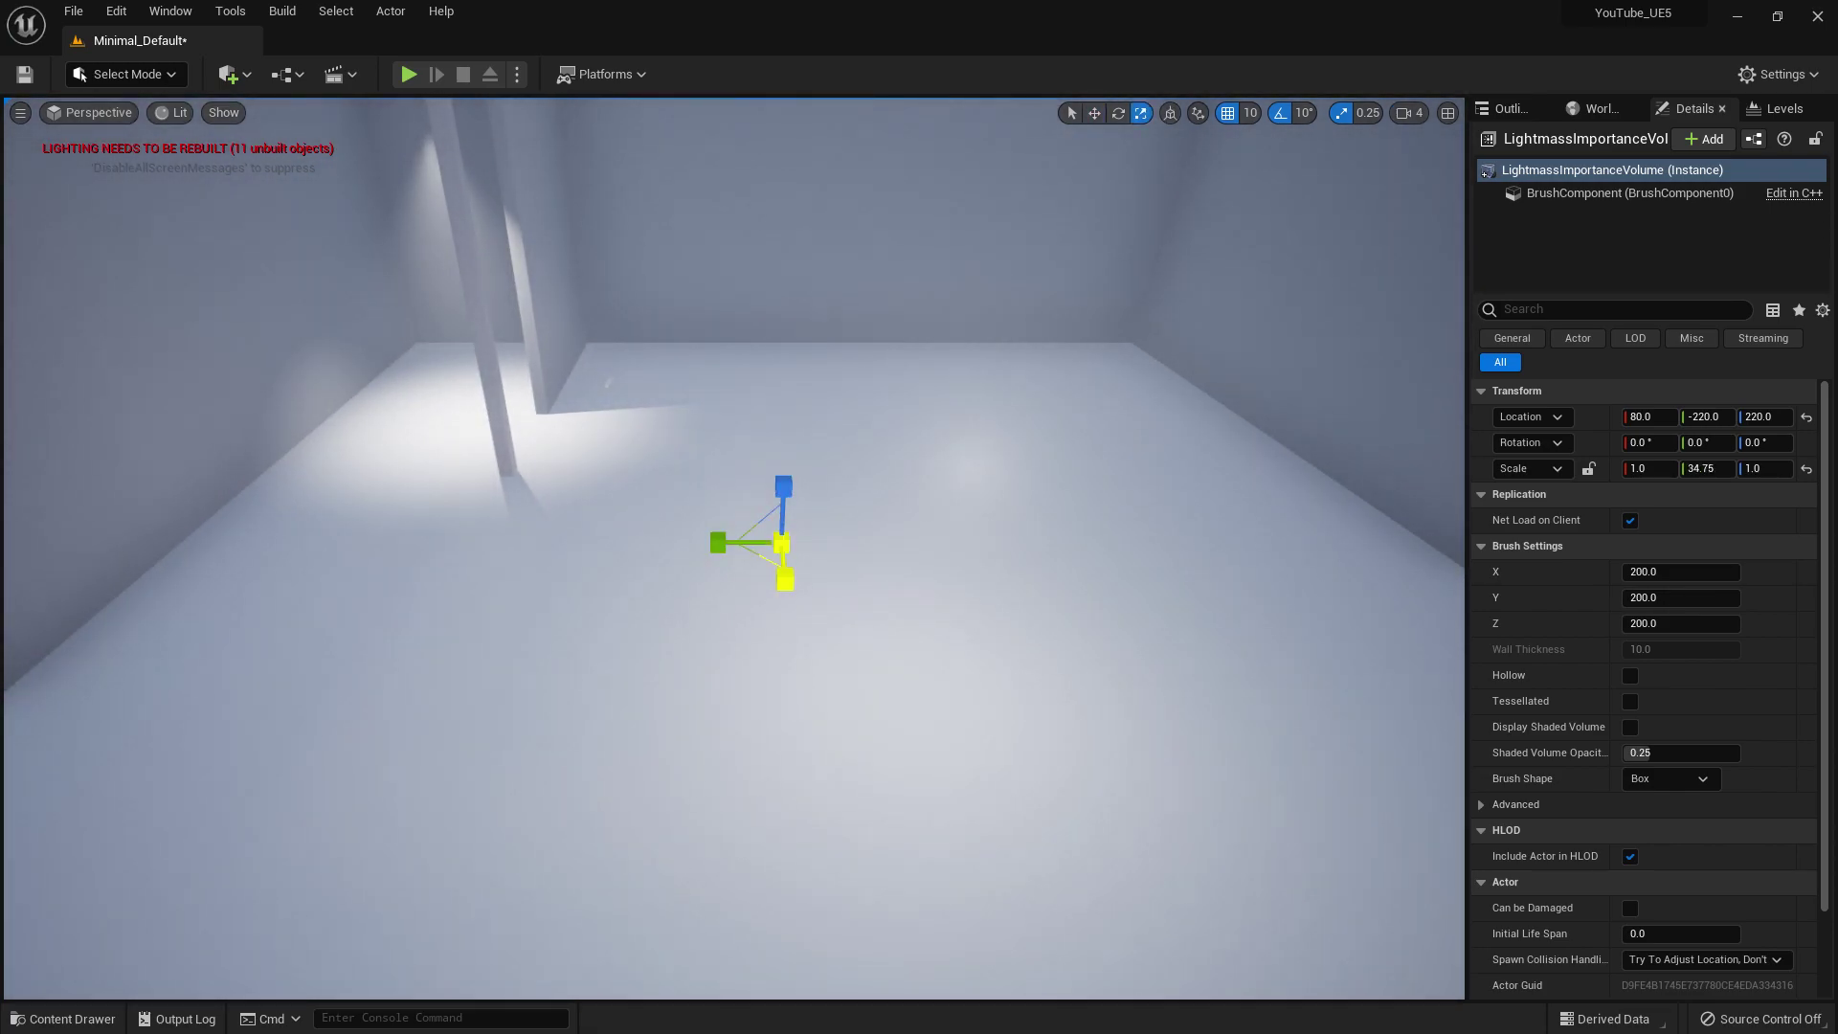
Scale and reposition the Lightmass importance volume along its other axes to enclose the room, and clear the selection.
key("d")
right_click_drag(766, 512, 470, 487)
key("g")
key("f")
key("g")
key("w")
key("d")
right_click_drag(292, 422, 272, 423)
right_click_drag(943, 479, 886, 586)
key("a")
right_click_drag(268, 460, 259, 459)
right_click_drag(1083, 411, 1333, 372)
key("Escape")
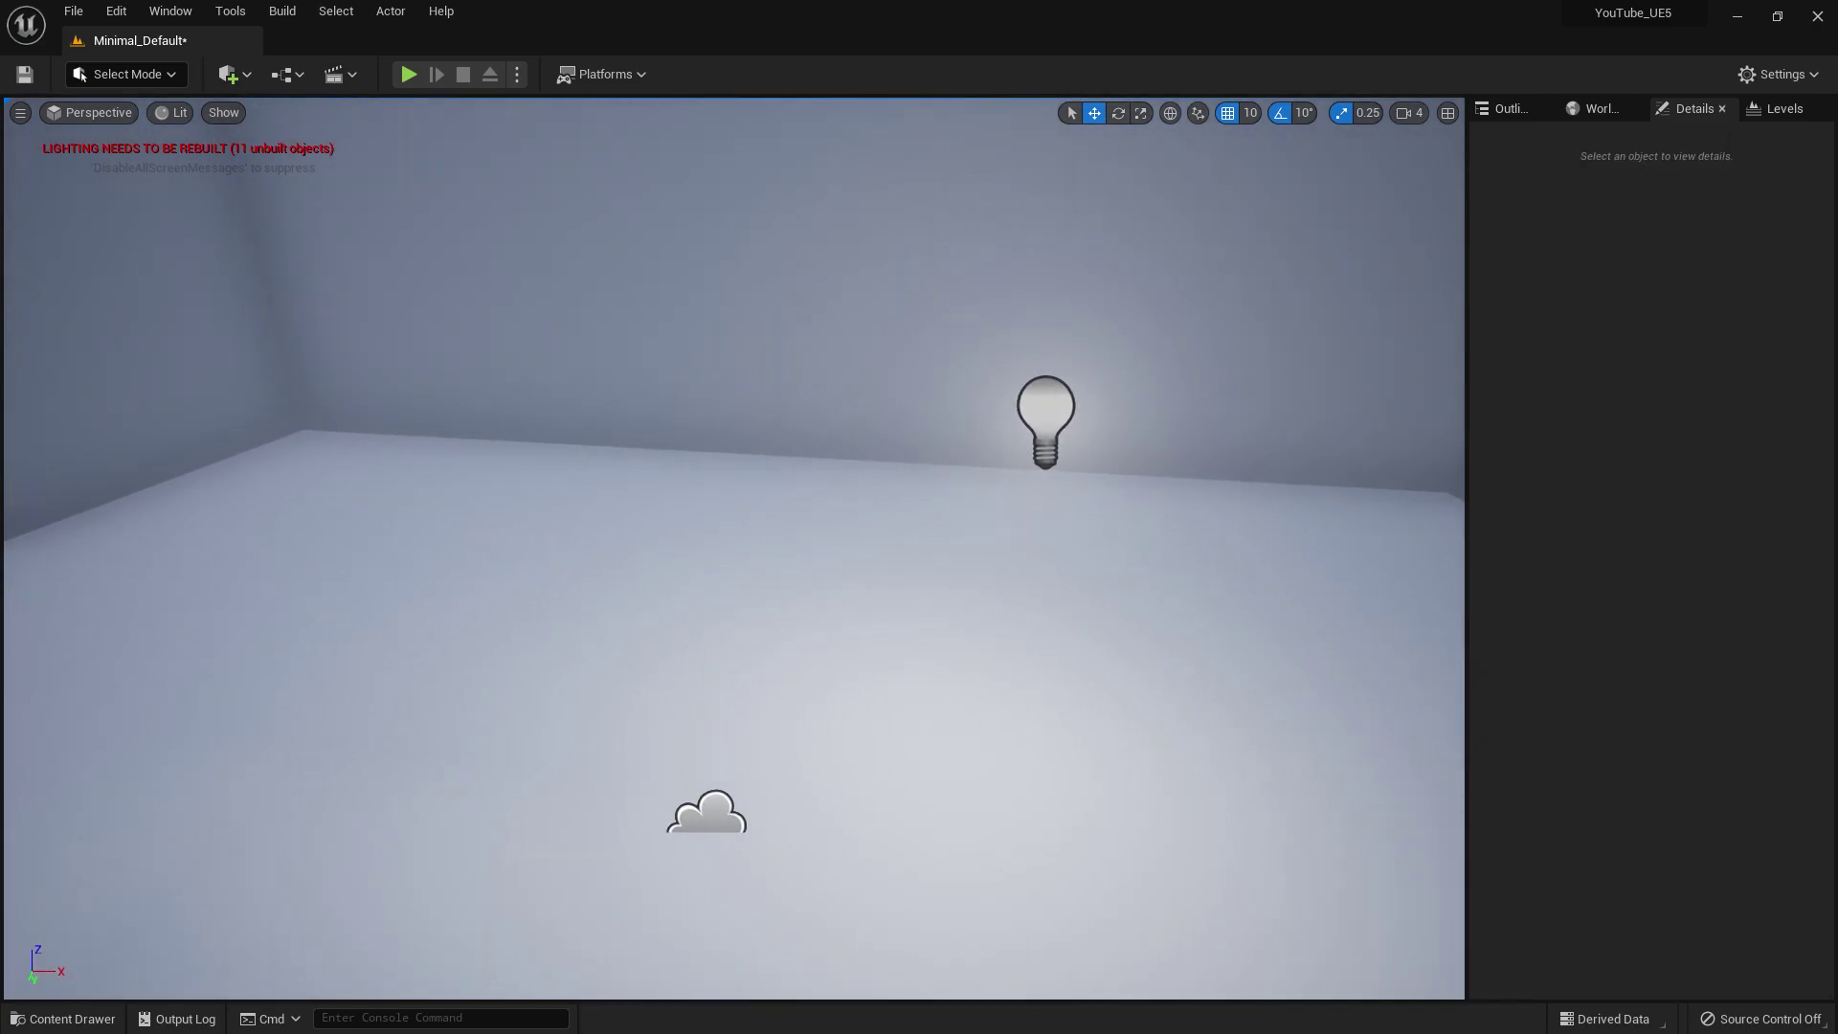
Build all levels to bake the lighting, and close the message log.
left_click(283, 10)
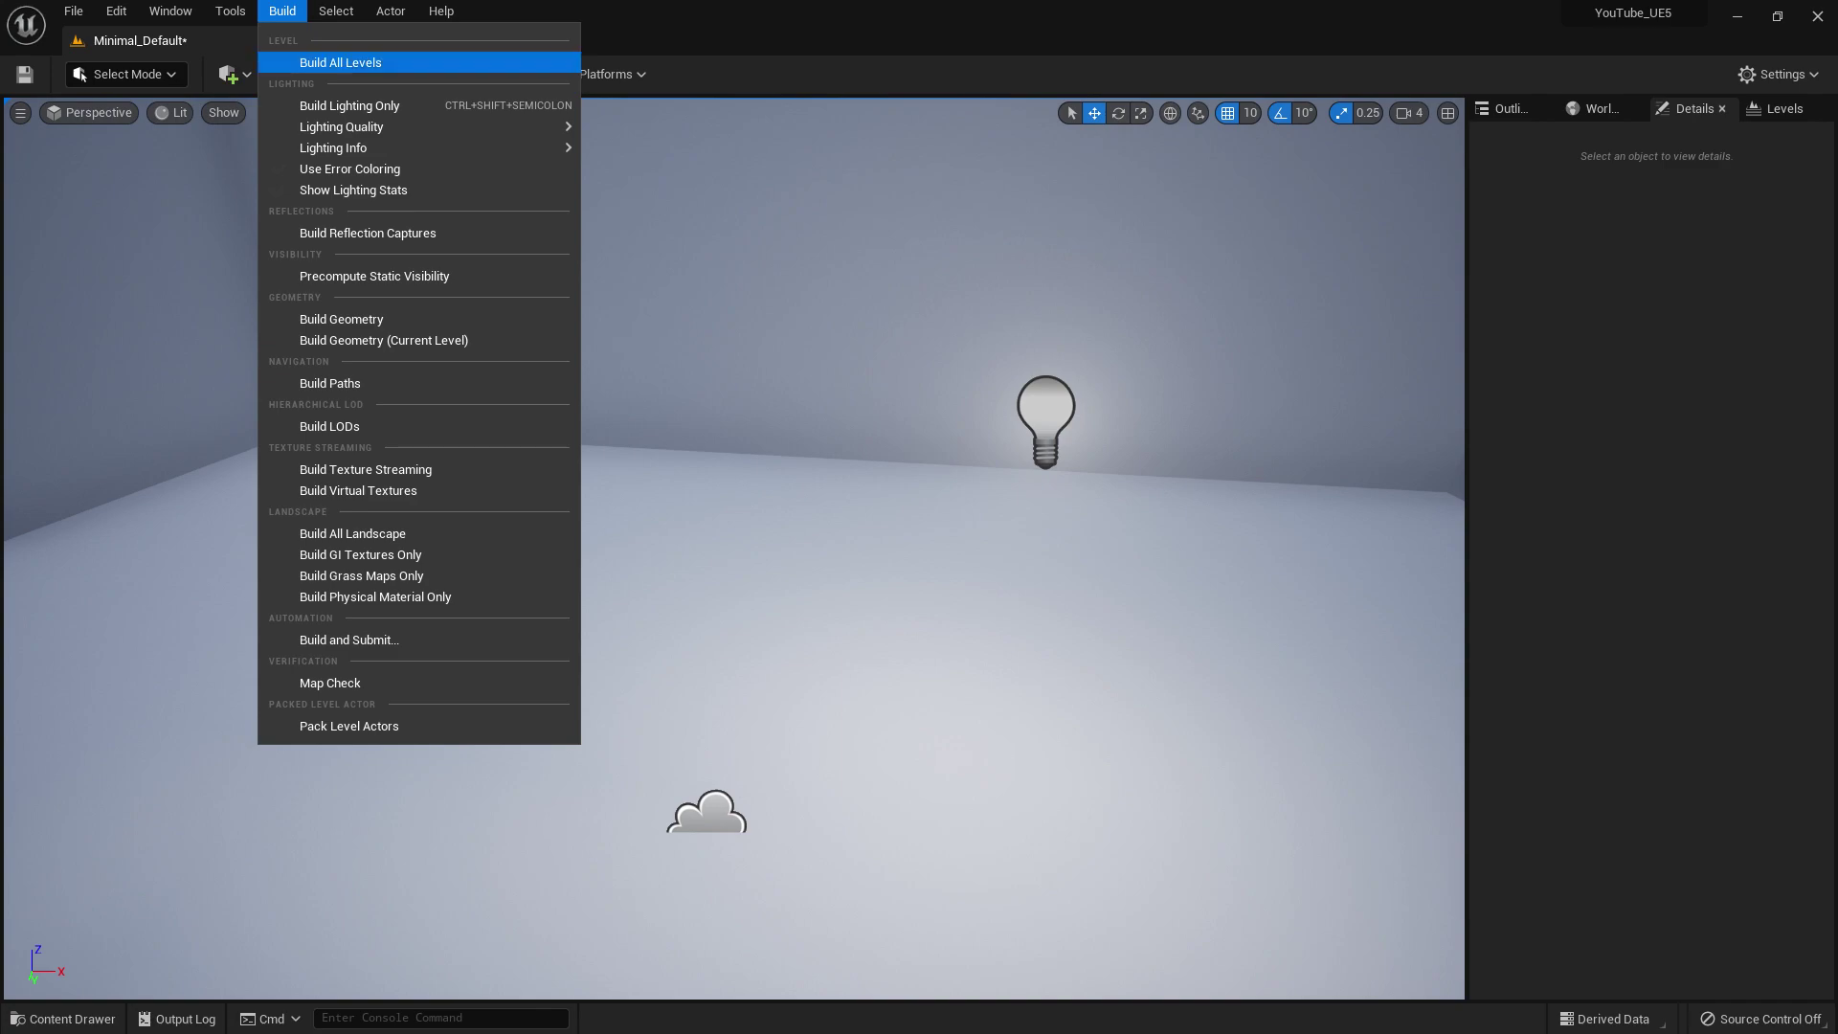
left_click(354, 62)
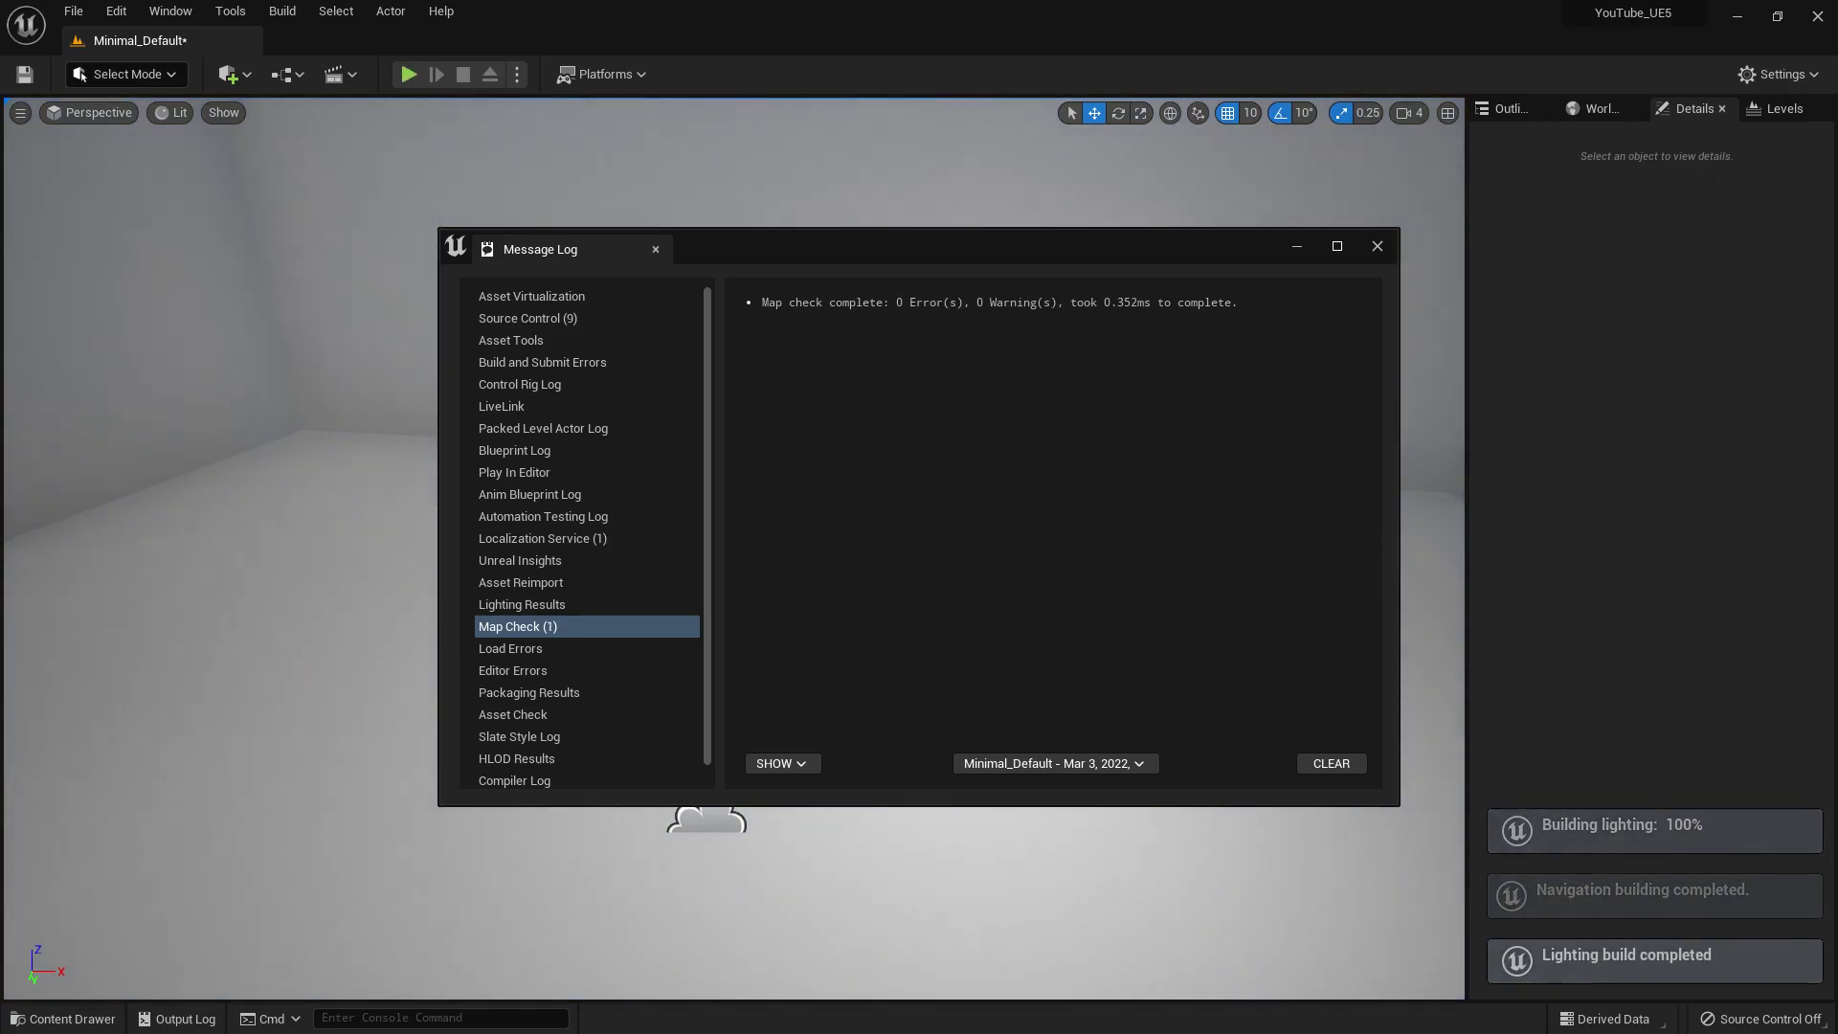
left_click(1378, 246)
Examine the baked lighting on the walls, ceiling and pillars from several viewpoints.
left_click(1273, 287)
right_click_drag(1274, 287, 995, 258)
key("w")
left_click(1273, 287)
right_click_drag(1274, 287, 1173, 158)
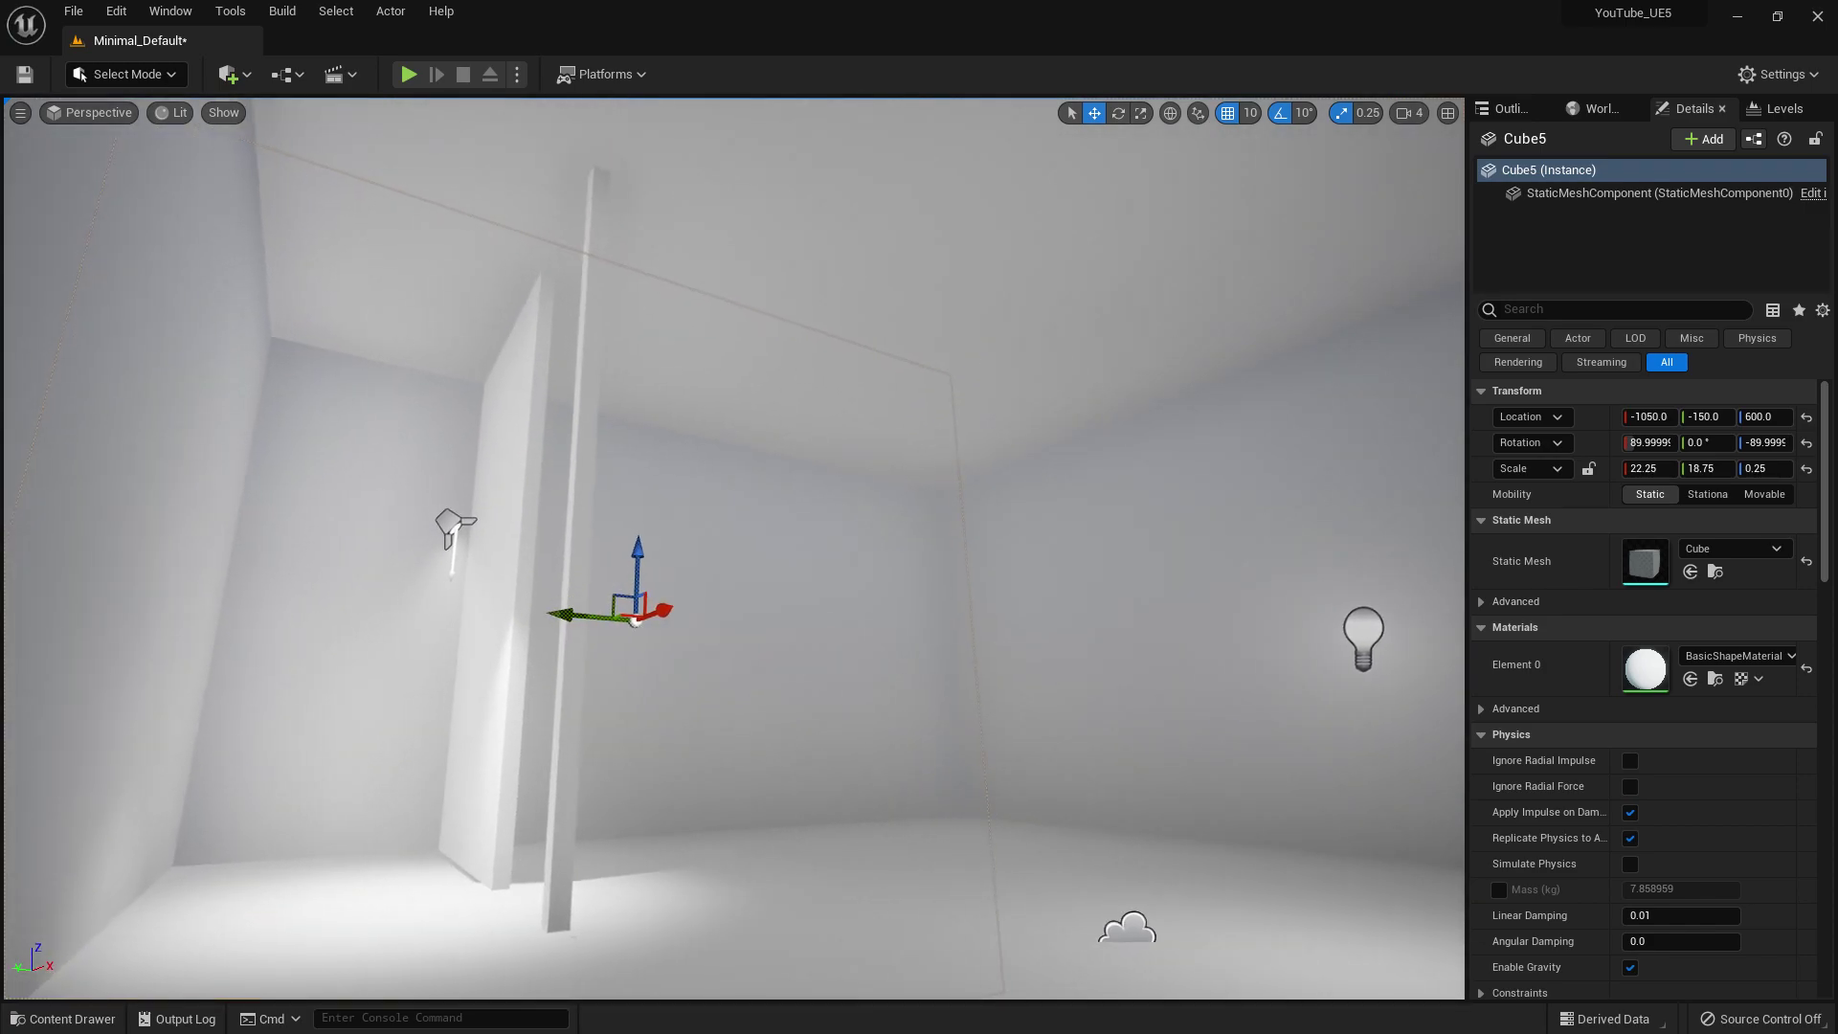
right_click_drag(1101, 306, 1173, 368)
left_click(1082, 364)
key("s")
key("w")
key("d")
key("w")
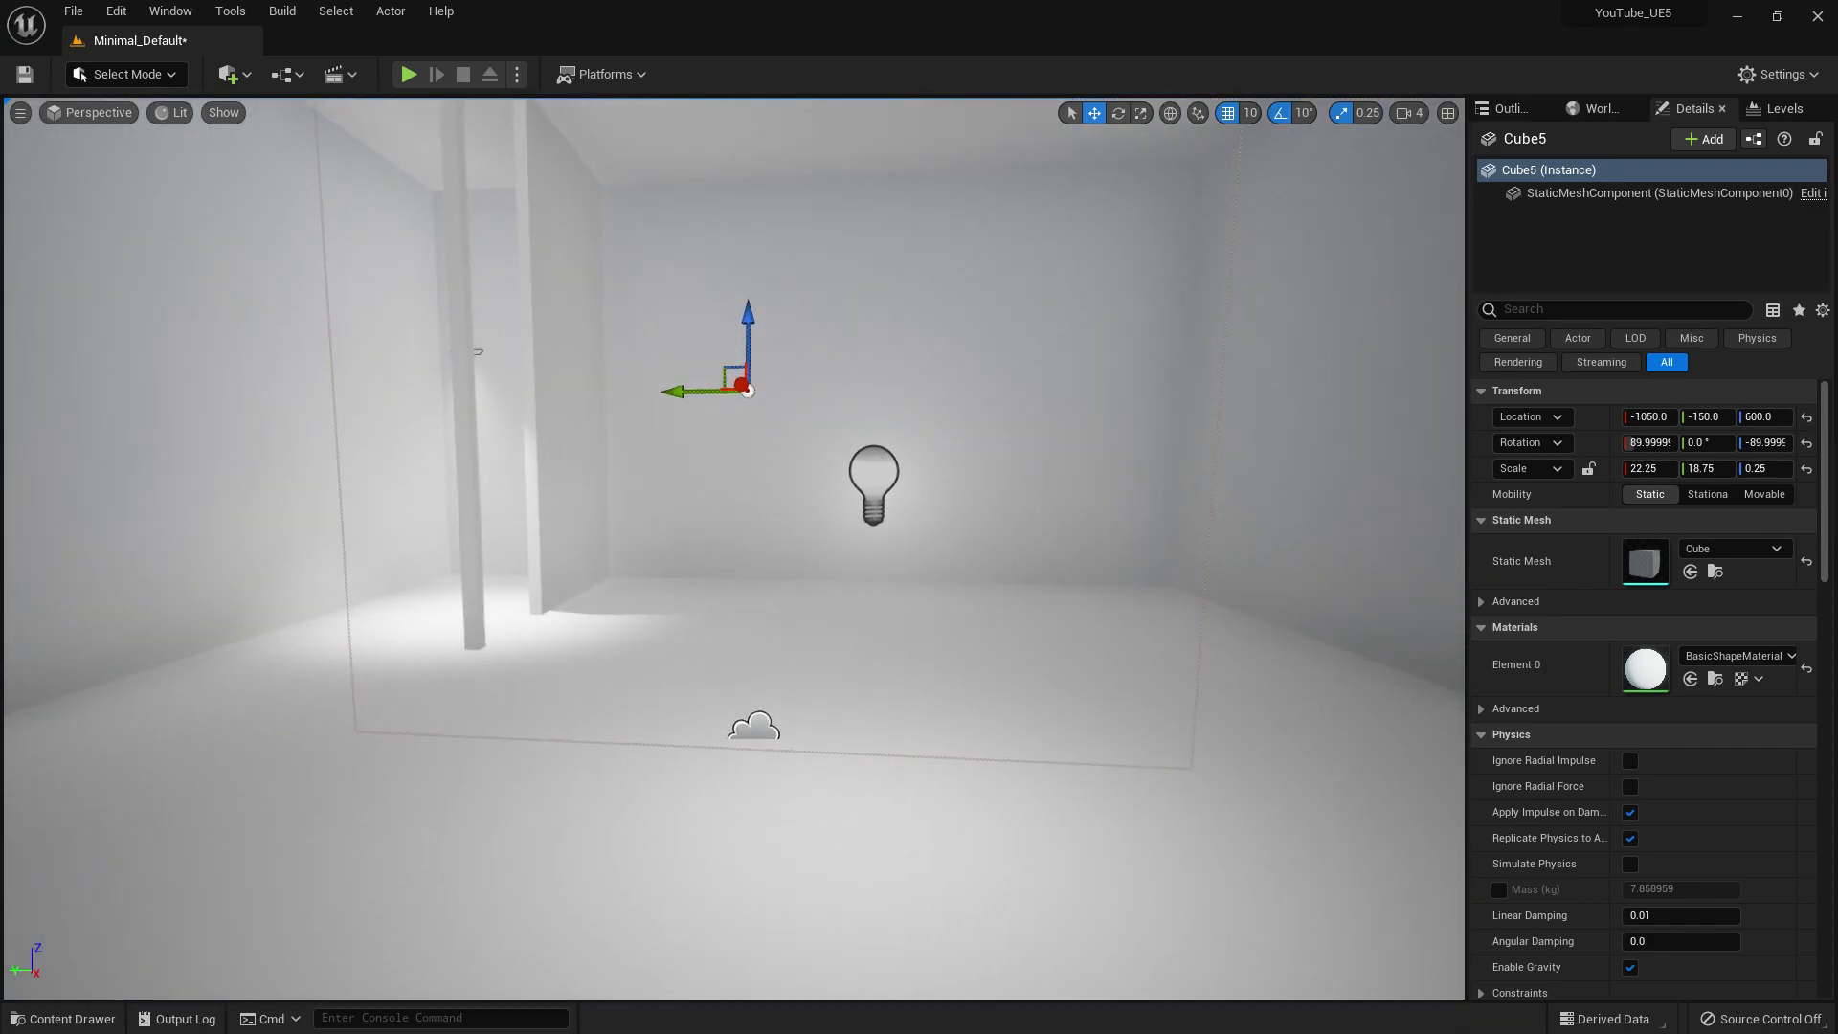
Lower the point light's intensity to 0 cd and delete the light.
left_click(880, 488)
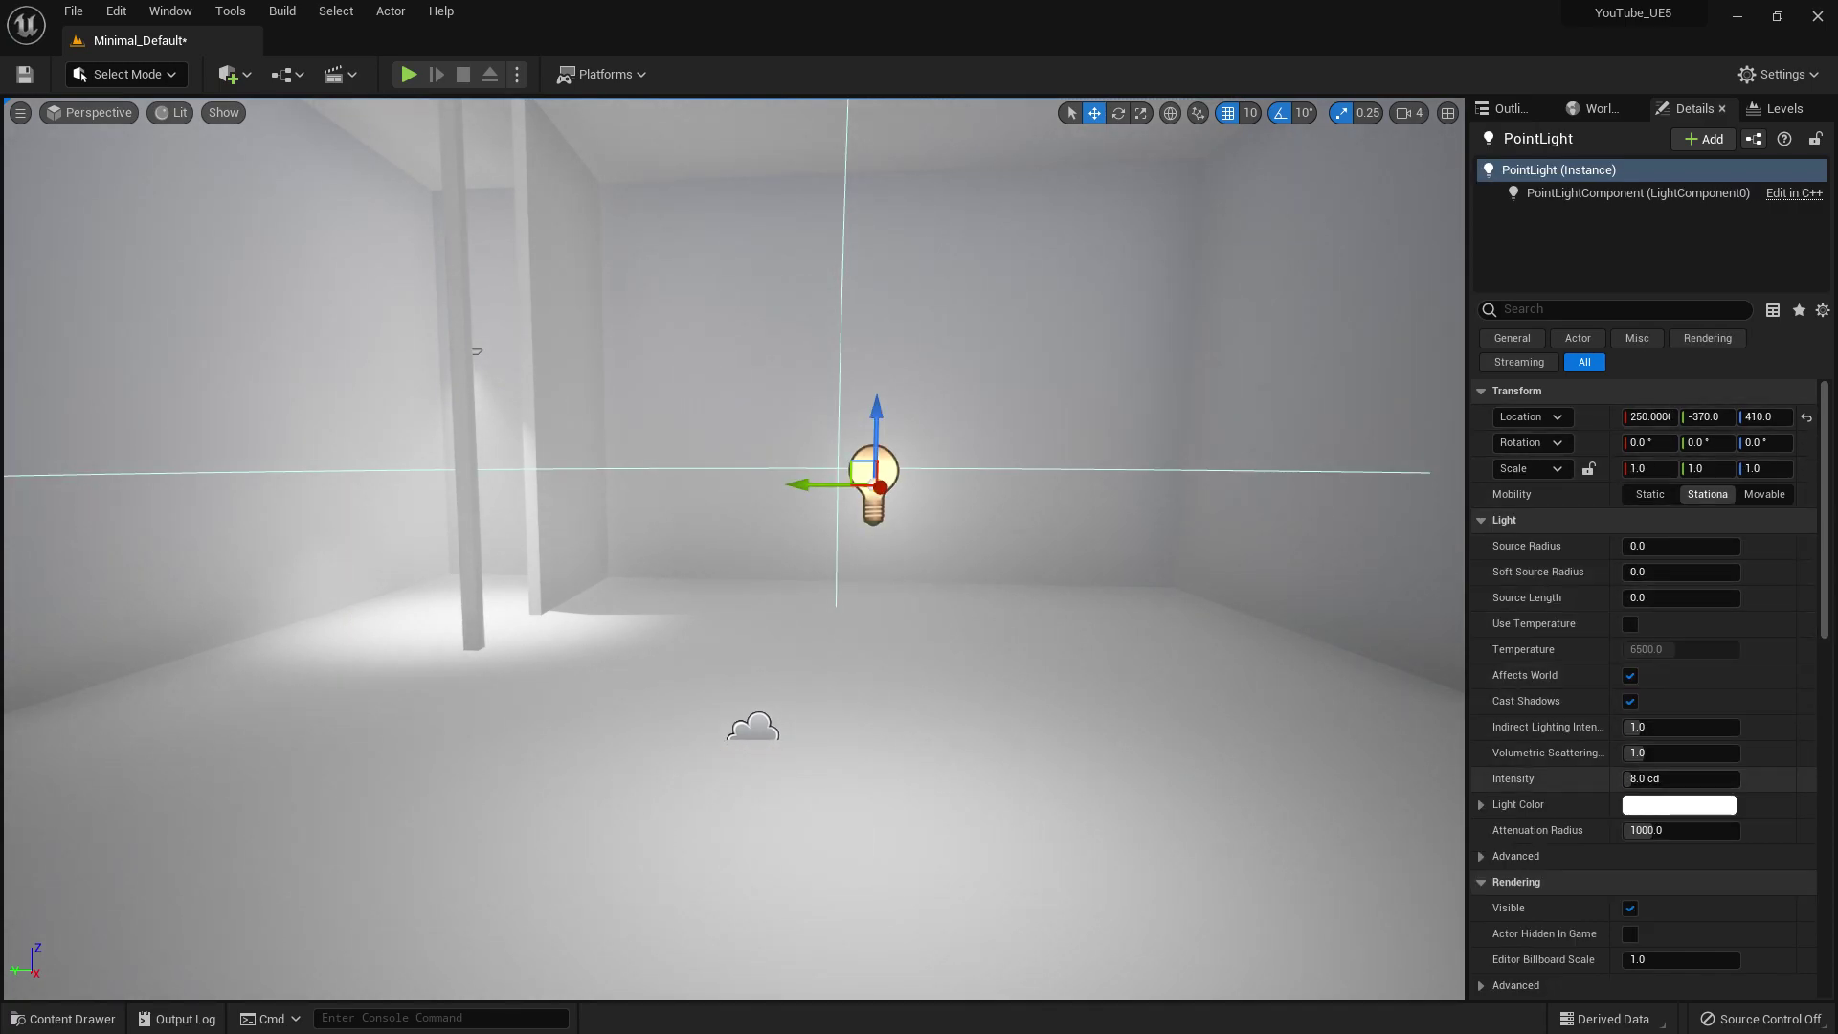
left_click_drag(1671, 780, 1628, 779)
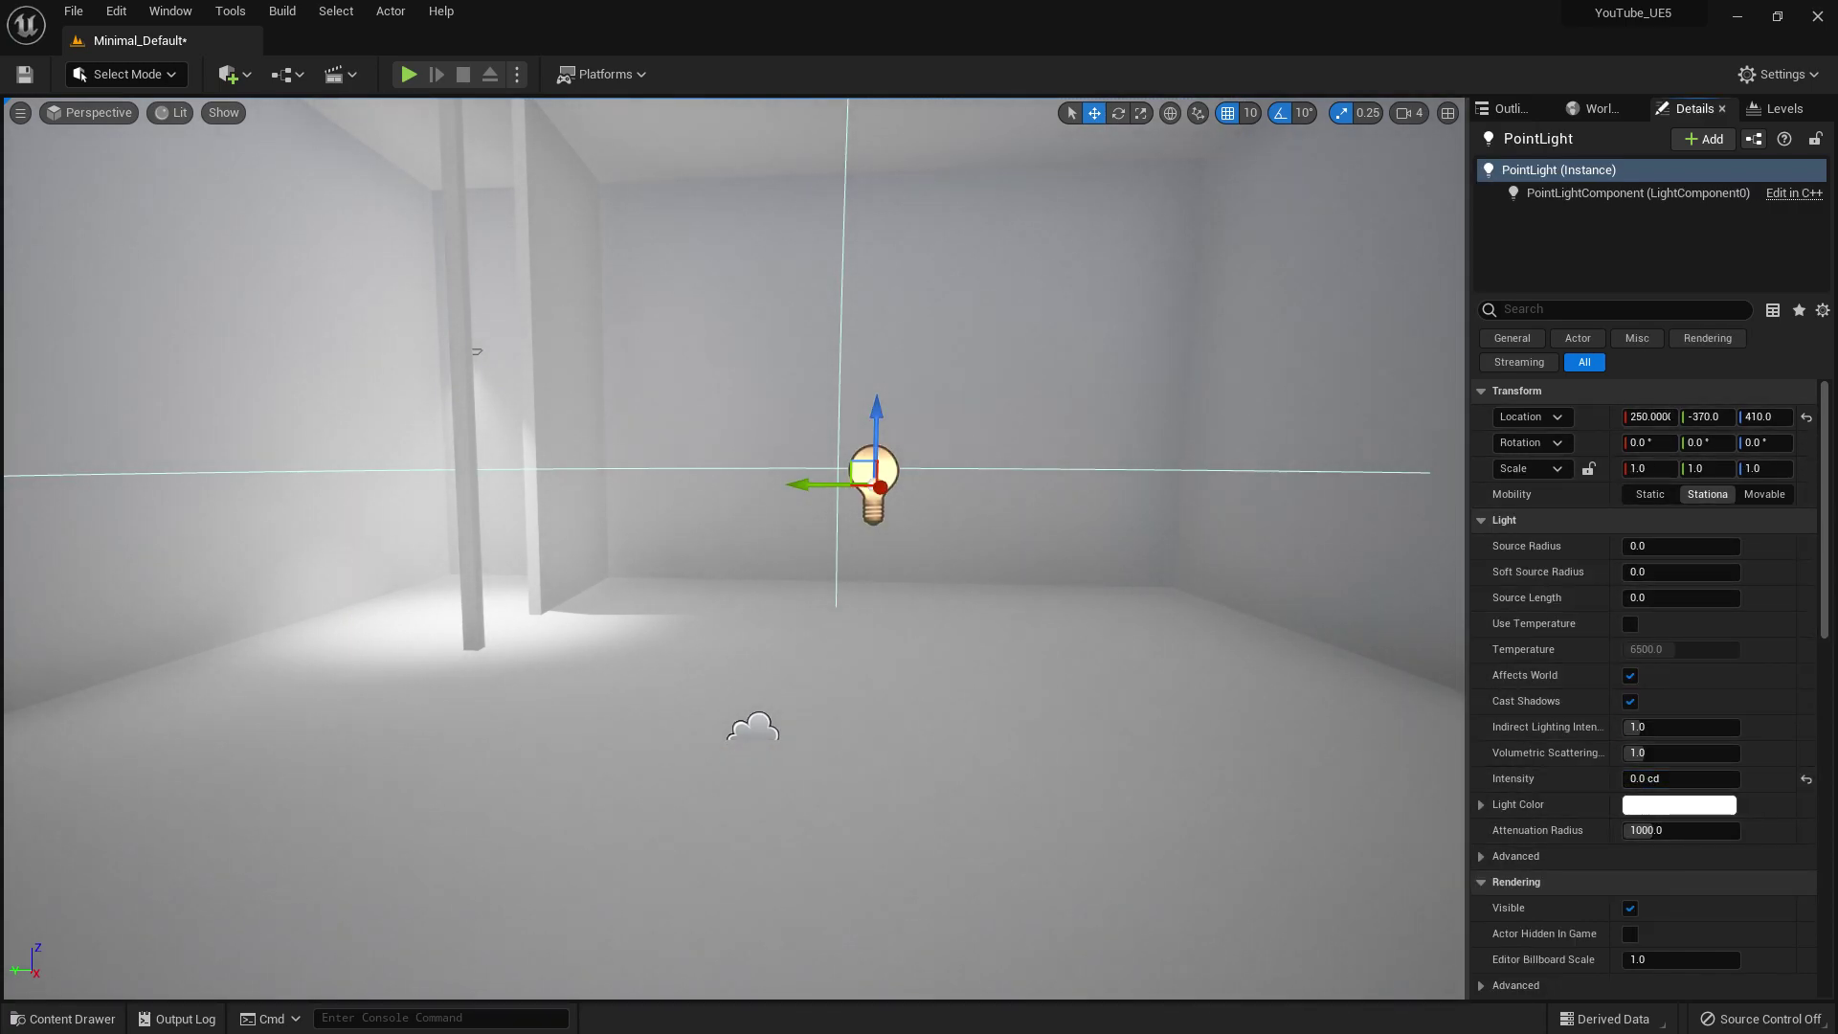
key("Delete")
Examine the room without the point light, moving around toward the spot light behind the pillars.
right_click_drag(910, 459, 766, 421)
left_click(909, 460)
key("w")
key("a")
key("s")
key("a")
key("w")
key("d")
key("s")
key("w")
left_click(721, 353)
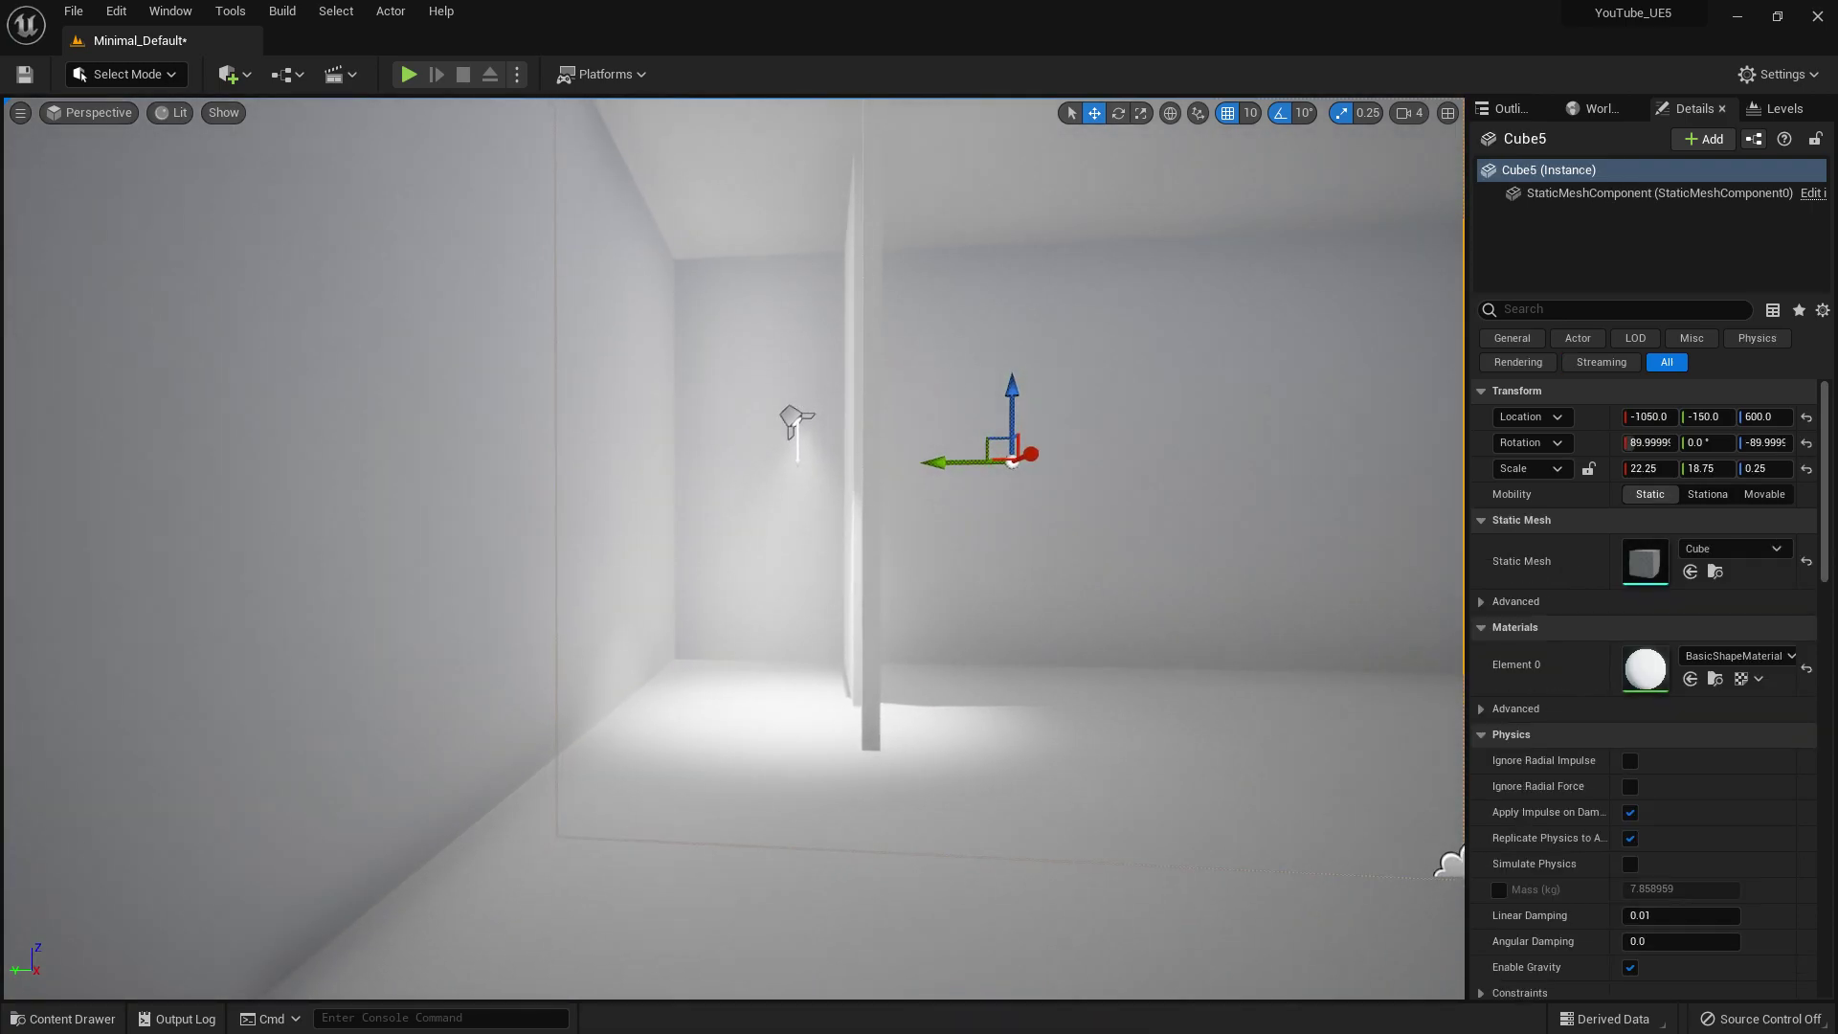
Change the spot light's color to a saturated blue, sRGB hex 0098FFFF, keeping its intensity at 160 cd.
left_click(792, 410)
left_click(1680, 856)
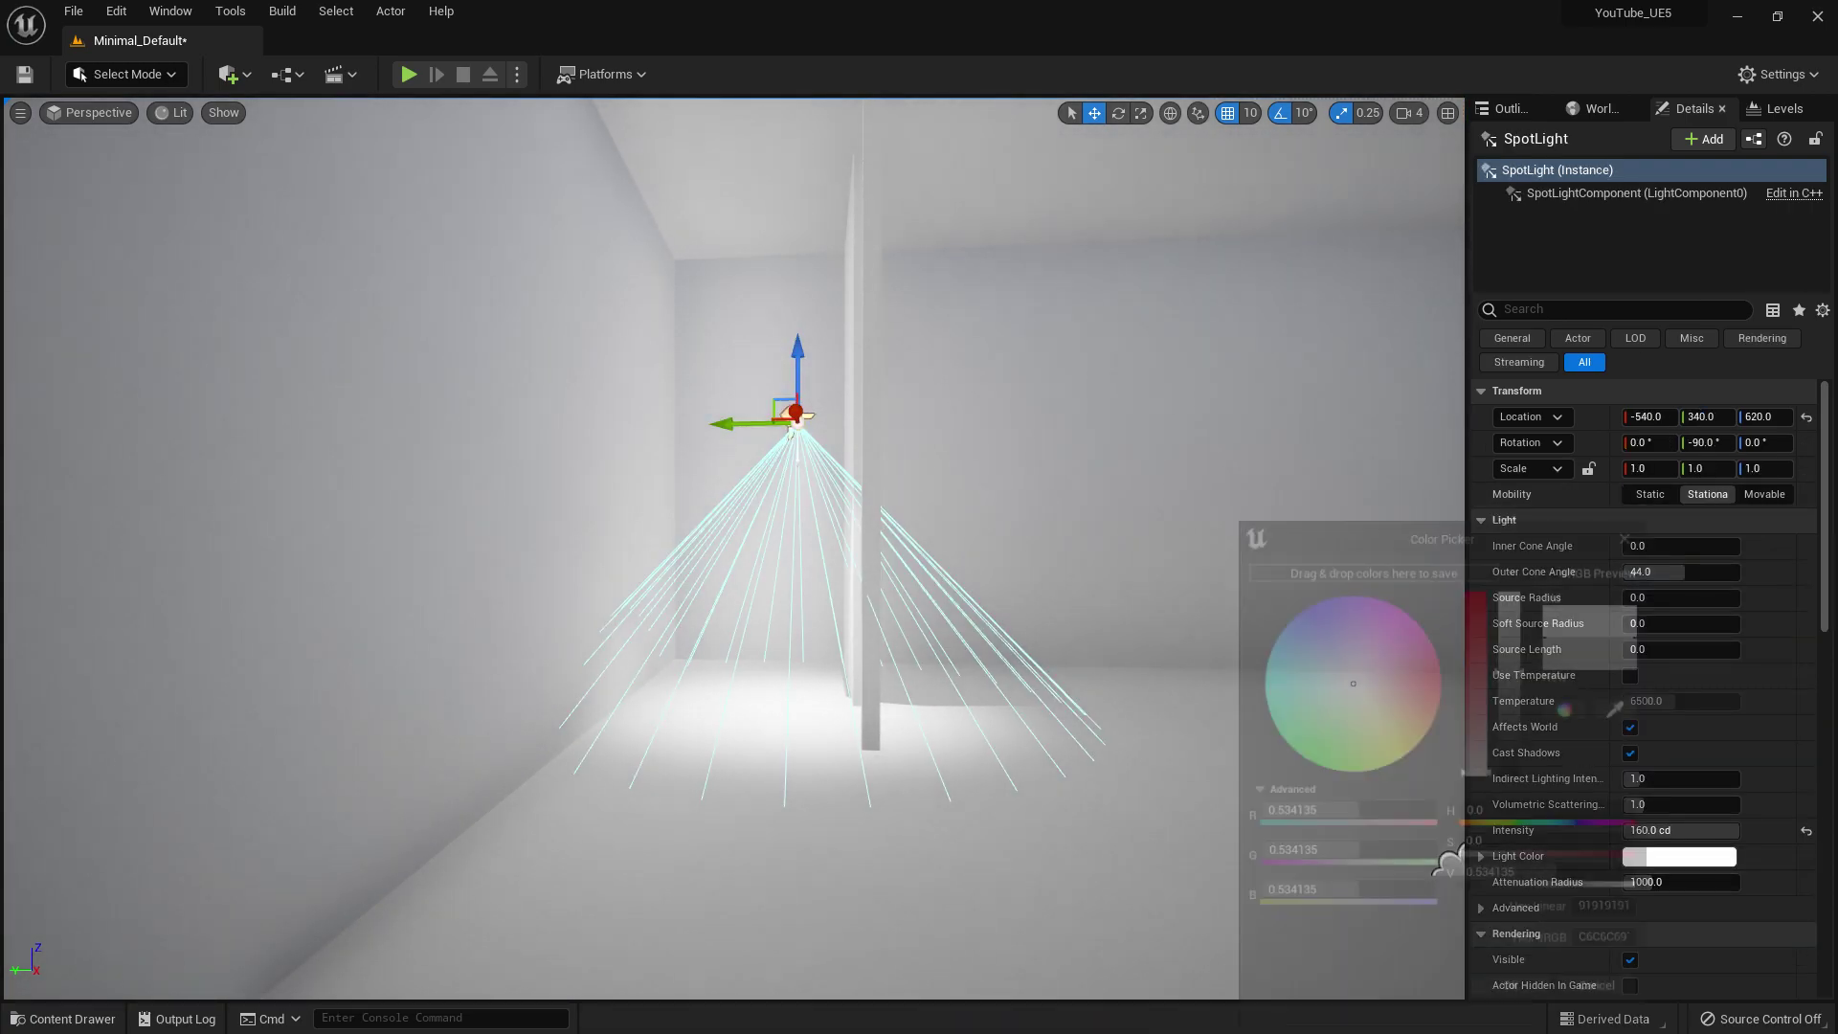
left_click(1449, 700)
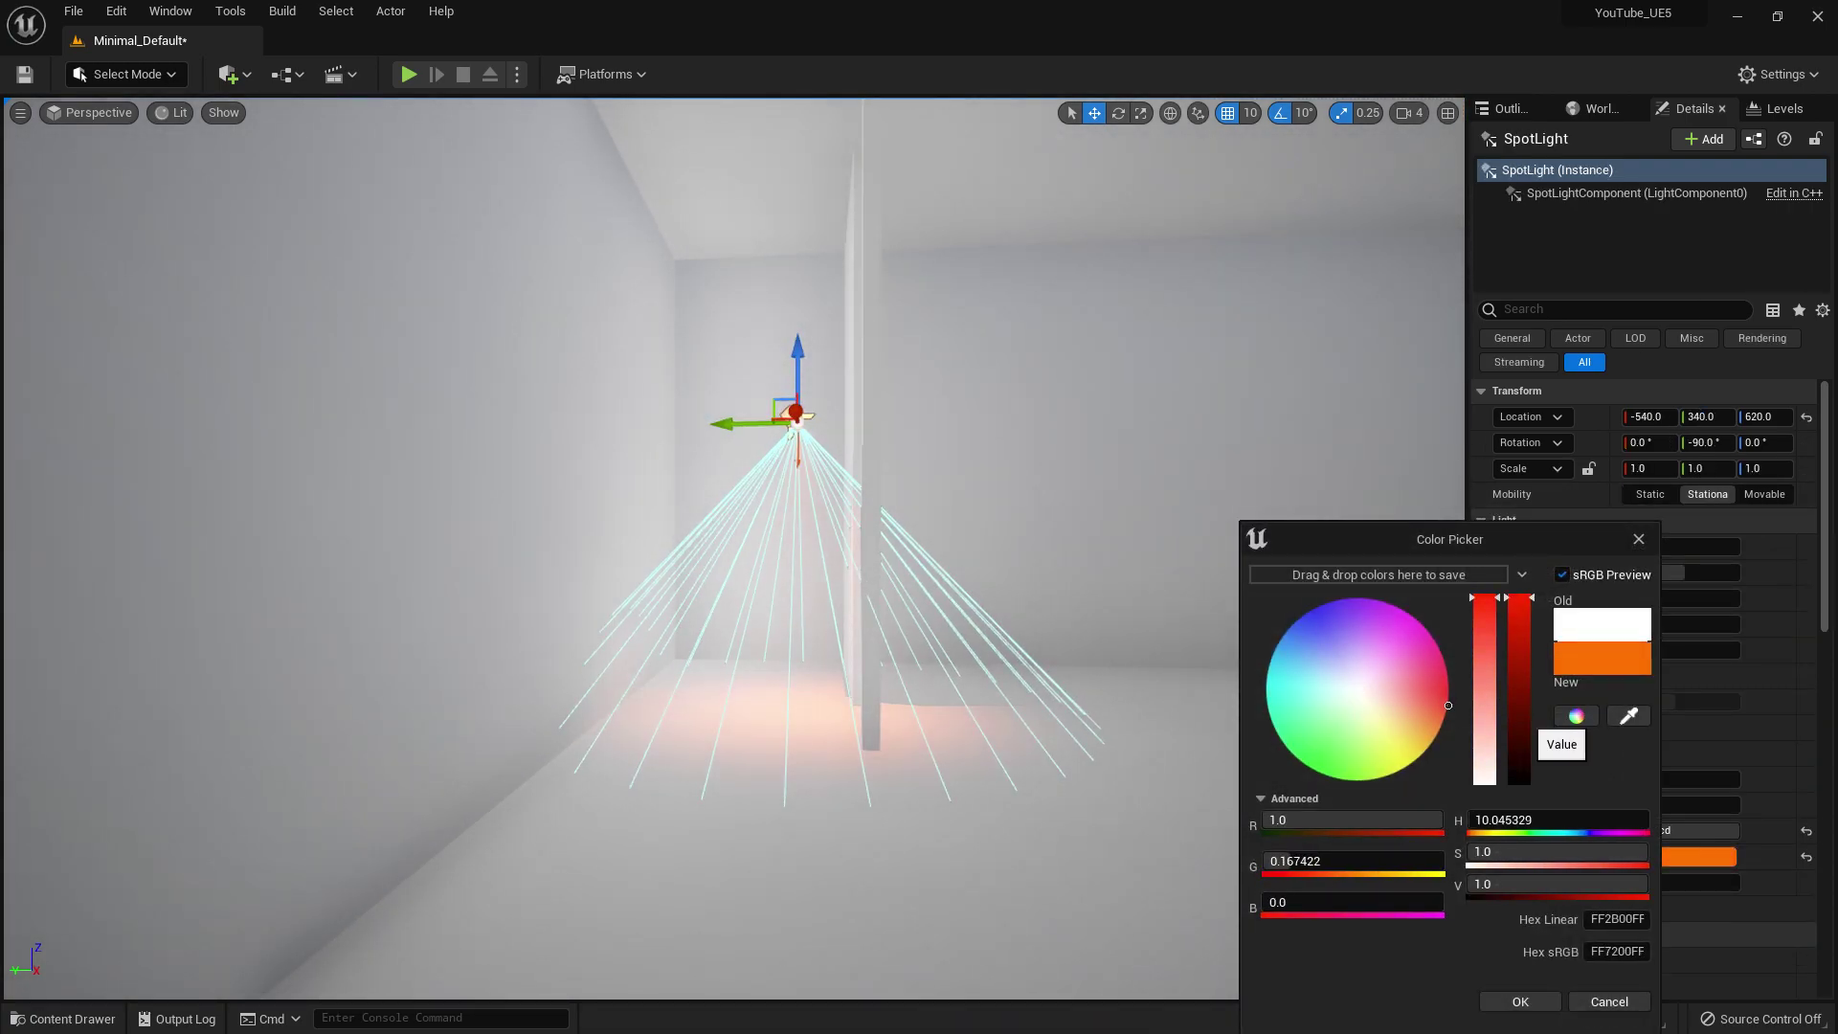
mouse_move(1449, 706)
left_mouse_down()
mouse_move(1442, 656)
mouse_move(1395, 772)
mouse_move(1285, 745)
mouse_move(1271, 655)
mouse_move(1288, 629)
left_mouse_up()
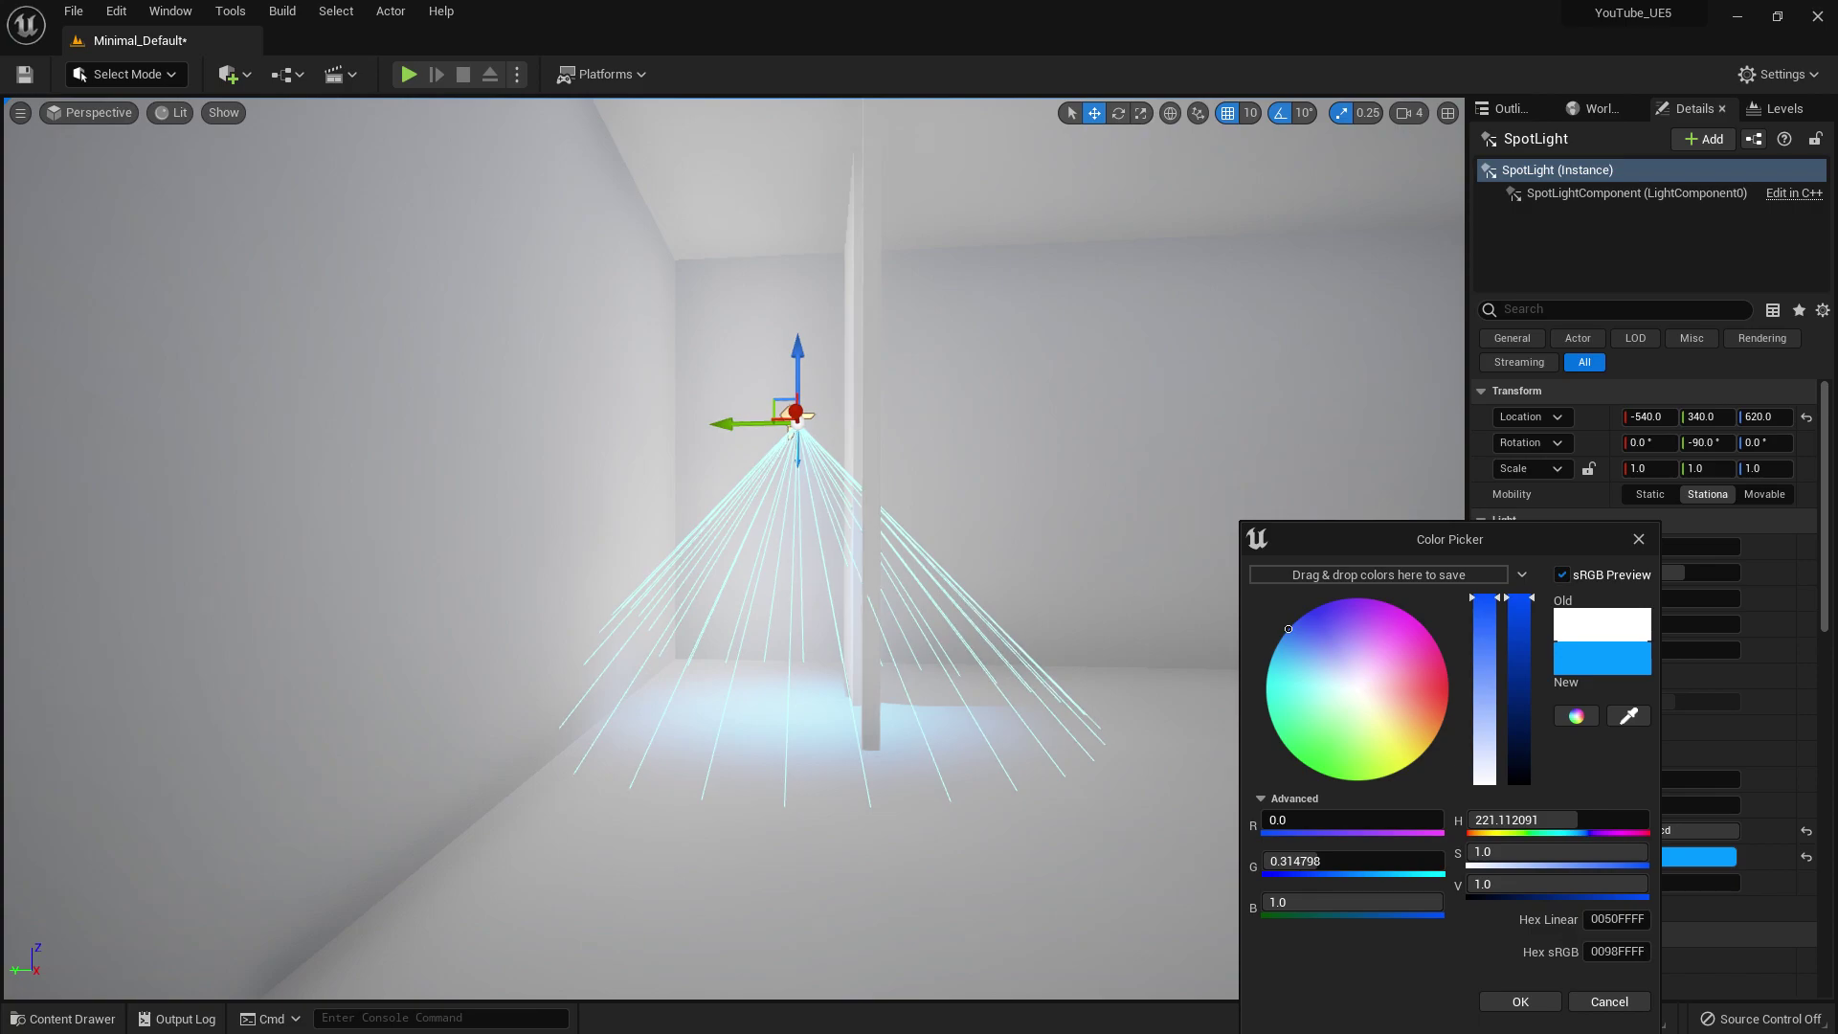
left_click(1520, 1001)
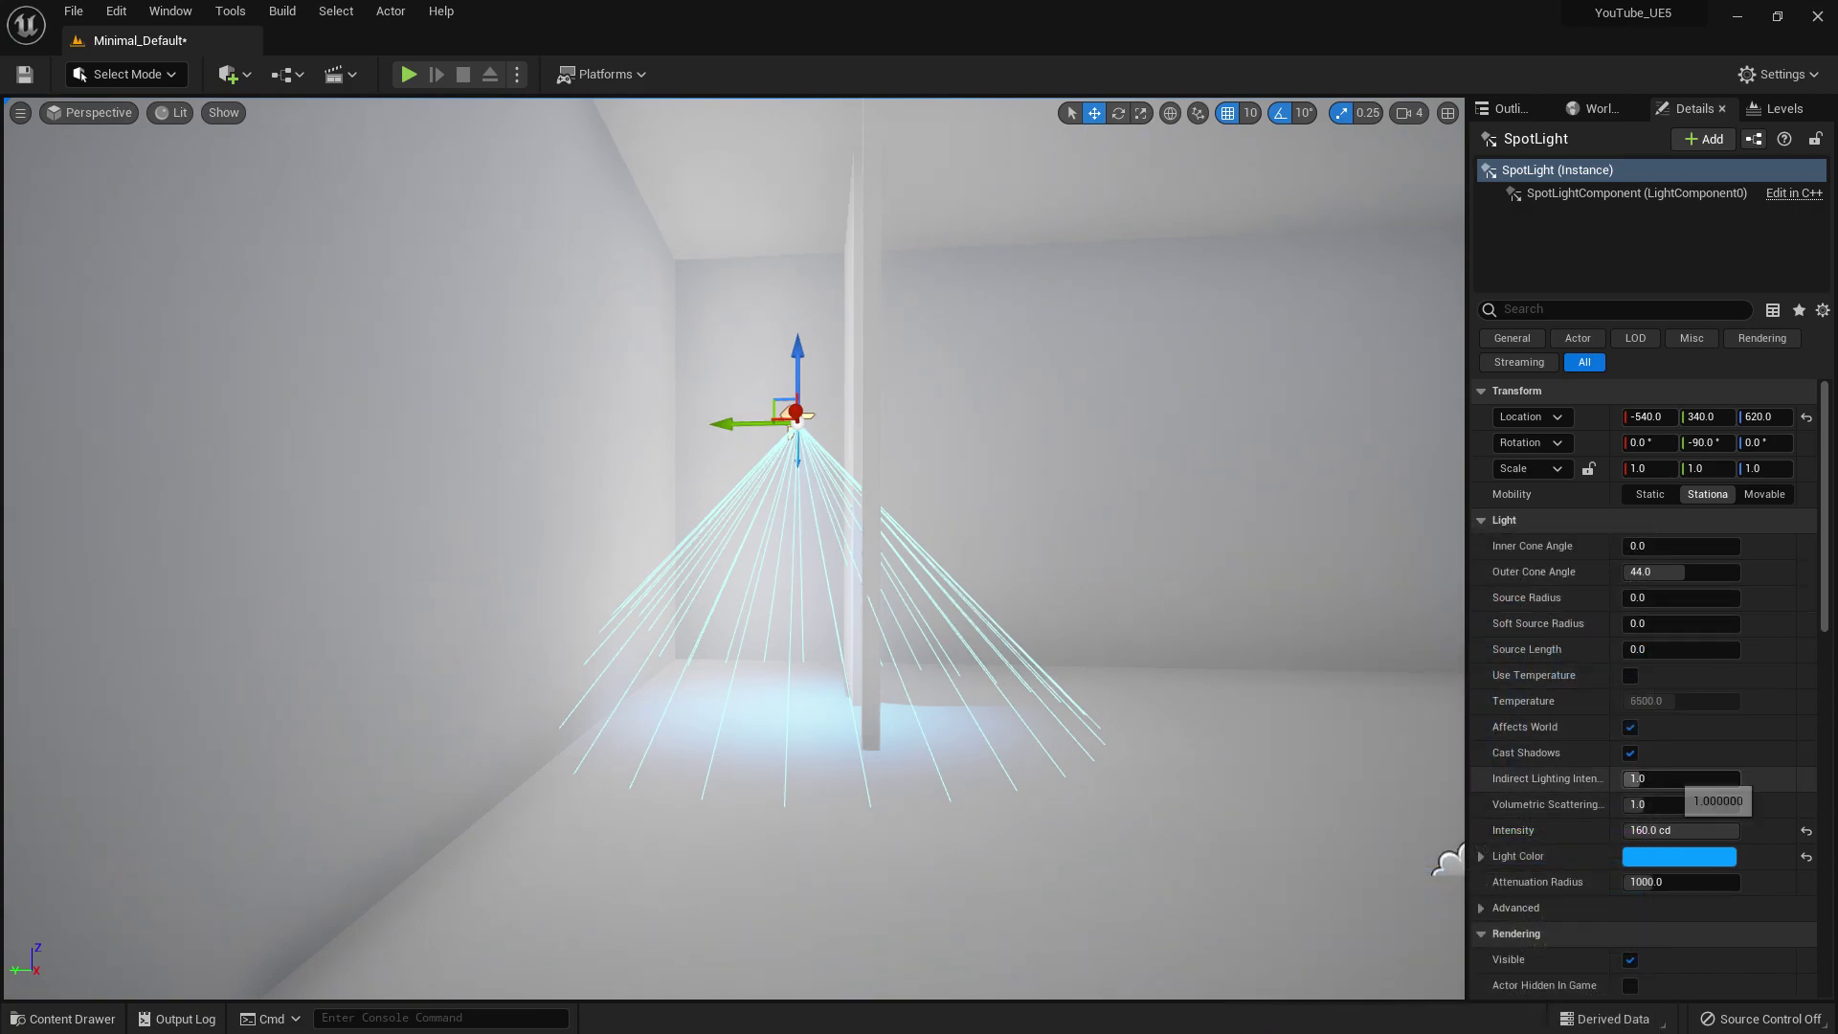
left_click_drag(1683, 831, 1687, 831)
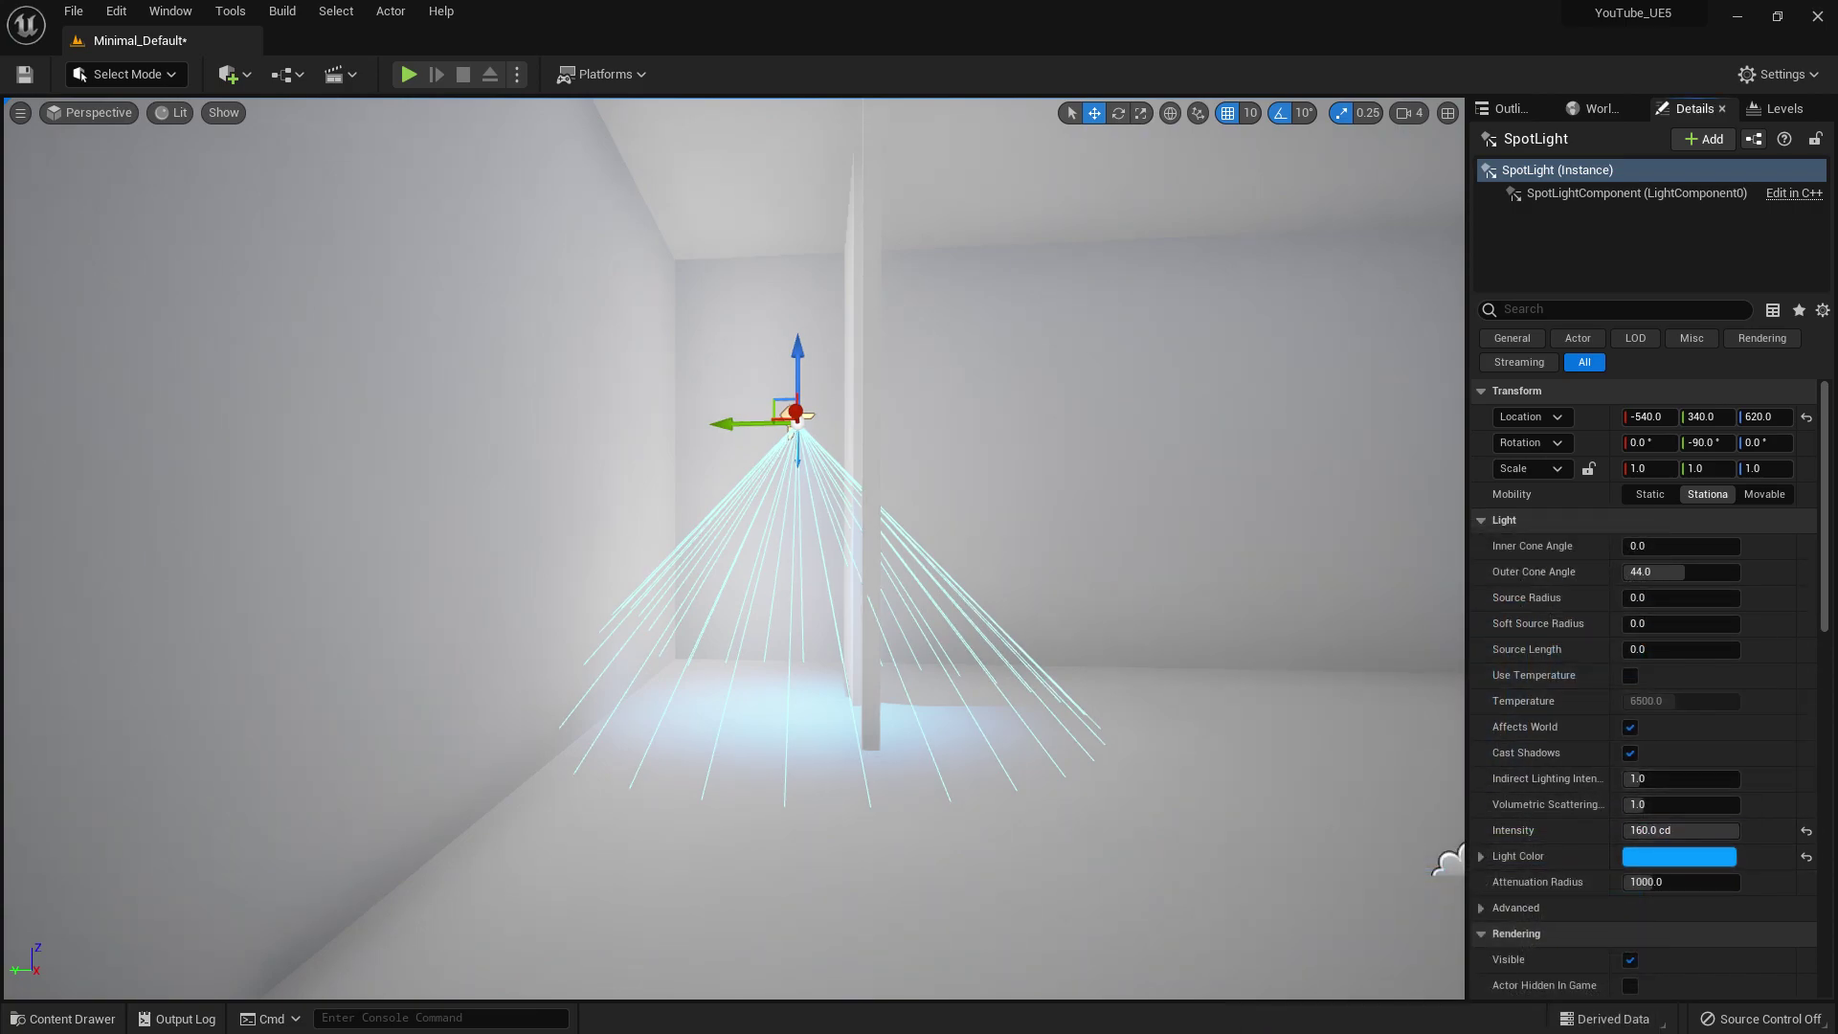
Raise the spot light to Z 720 and narrow its outer cone angle to about 25 degrees.
left_click_drag(798, 356, 816, 297)
key("d")
right_click_drag(797, 383, 718, 384)
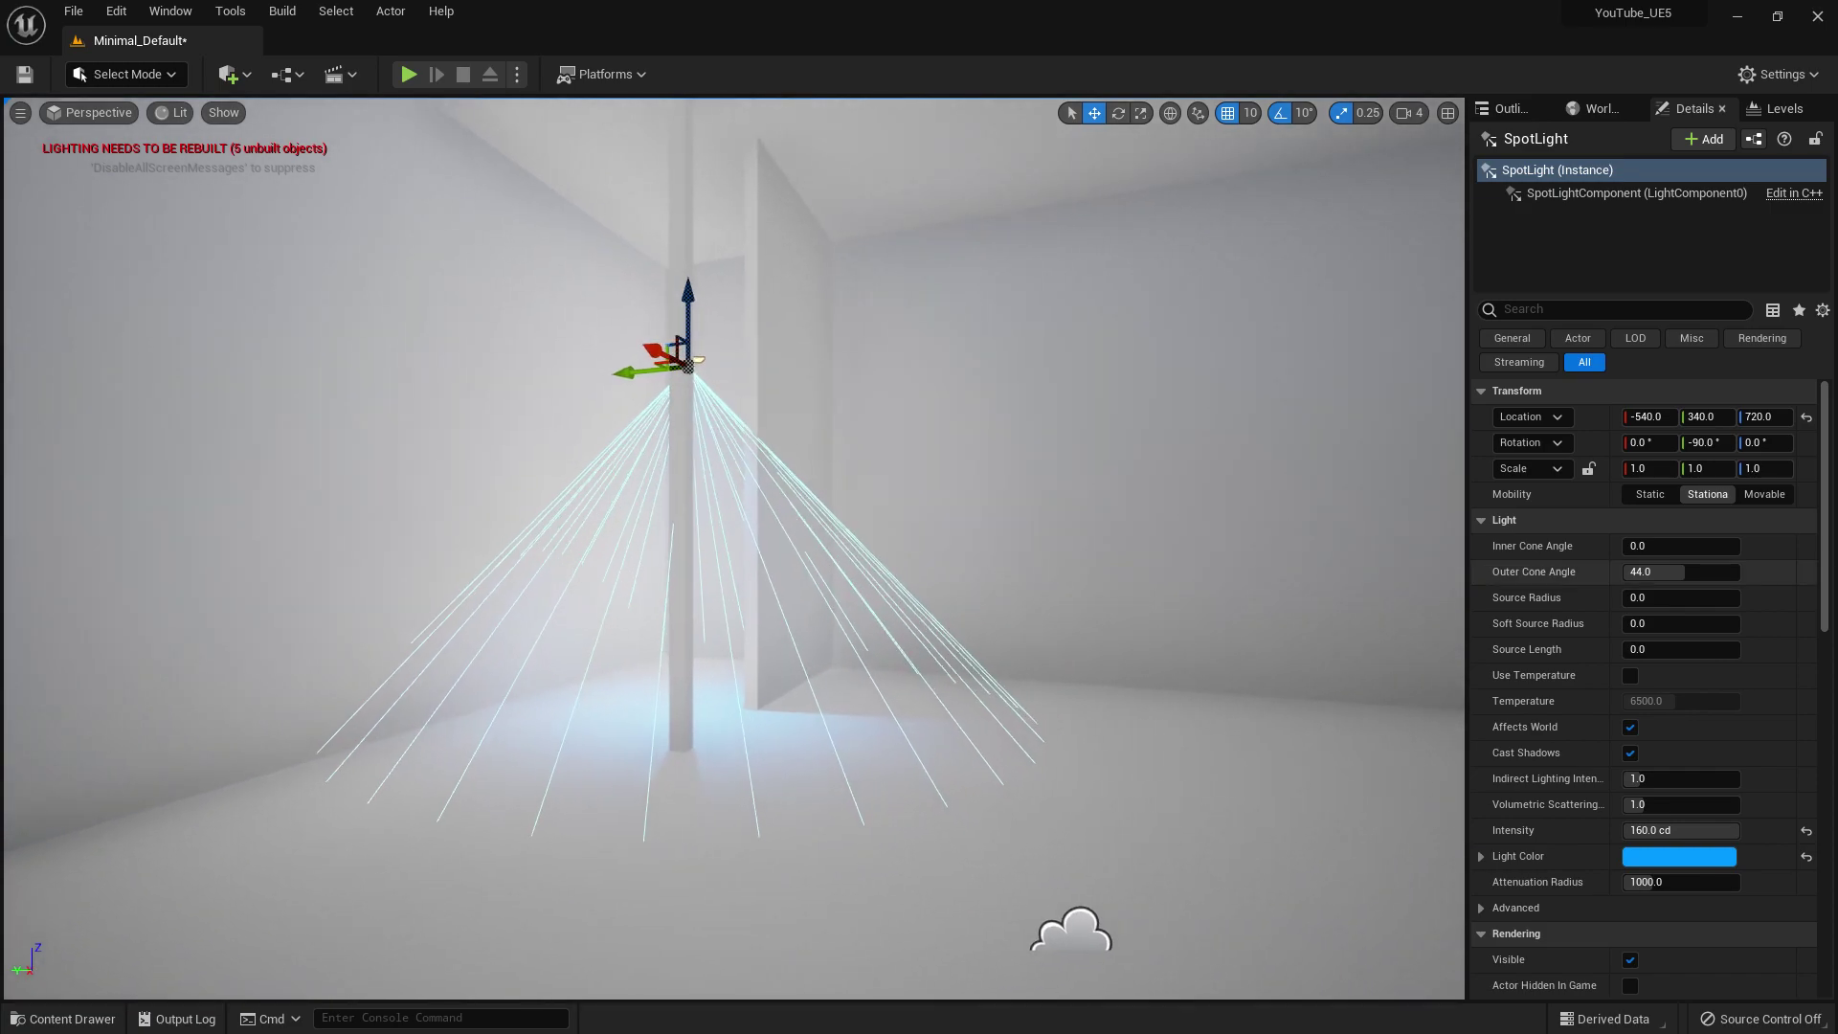
left_click_drag(1678, 573, 1651, 572)
Rebuild all levels with the blue spot light and close the message log.
left_click(1072, 479)
key("a")
key("w")
right_click_drag(1072, 479, 1058, 538)
key("s")
left_click(282, 10)
left_click(402, 63)
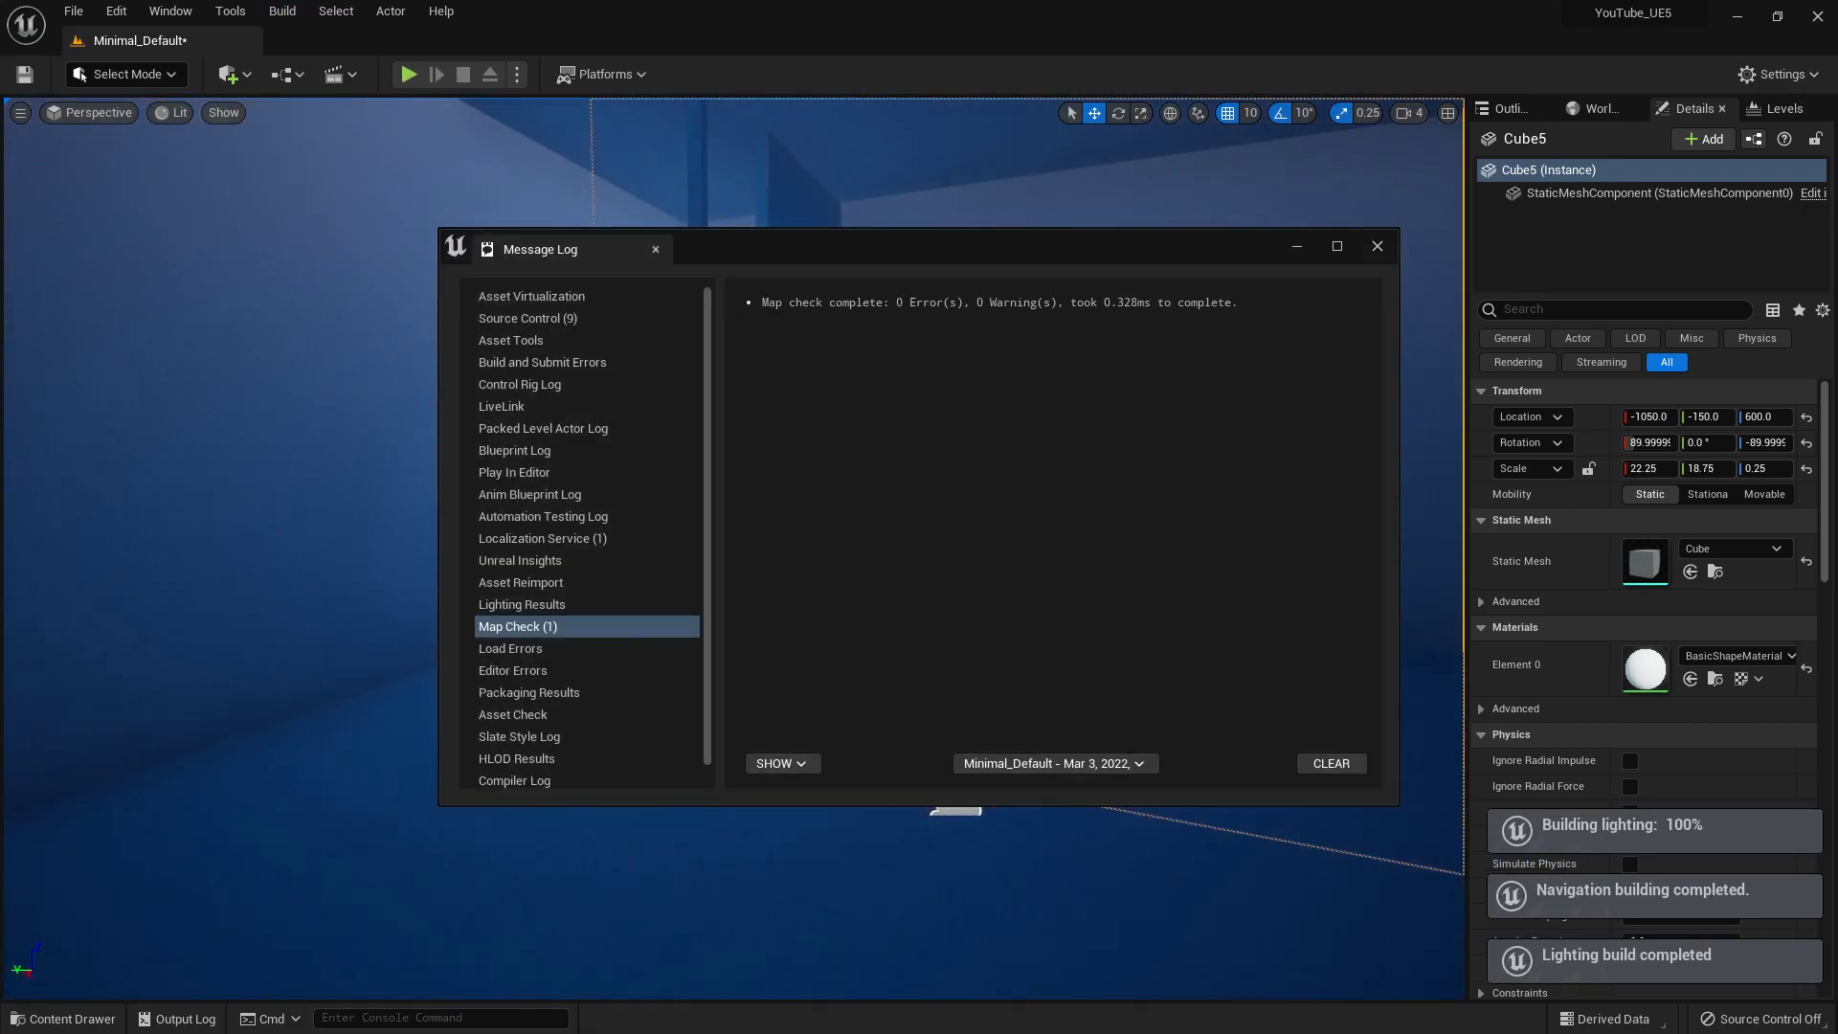
left_click(1377, 246)
Examine the blue beam, its bounced light and the pillar shadows from different positions in the room.
key("w")
right_click_drag(1149, 402, 1312, 421)
key("w")
key("a")
key("s")
left_click_drag(754, 320, 733, 450, "alt")
right_click_drag(733, 450, 766, 440)
key("w")
left_click(939, 258)
key("w")
right_click_drag(939, 258, 833, 311)
key("w")
key("w")
key("s")
left_click(939, 402)
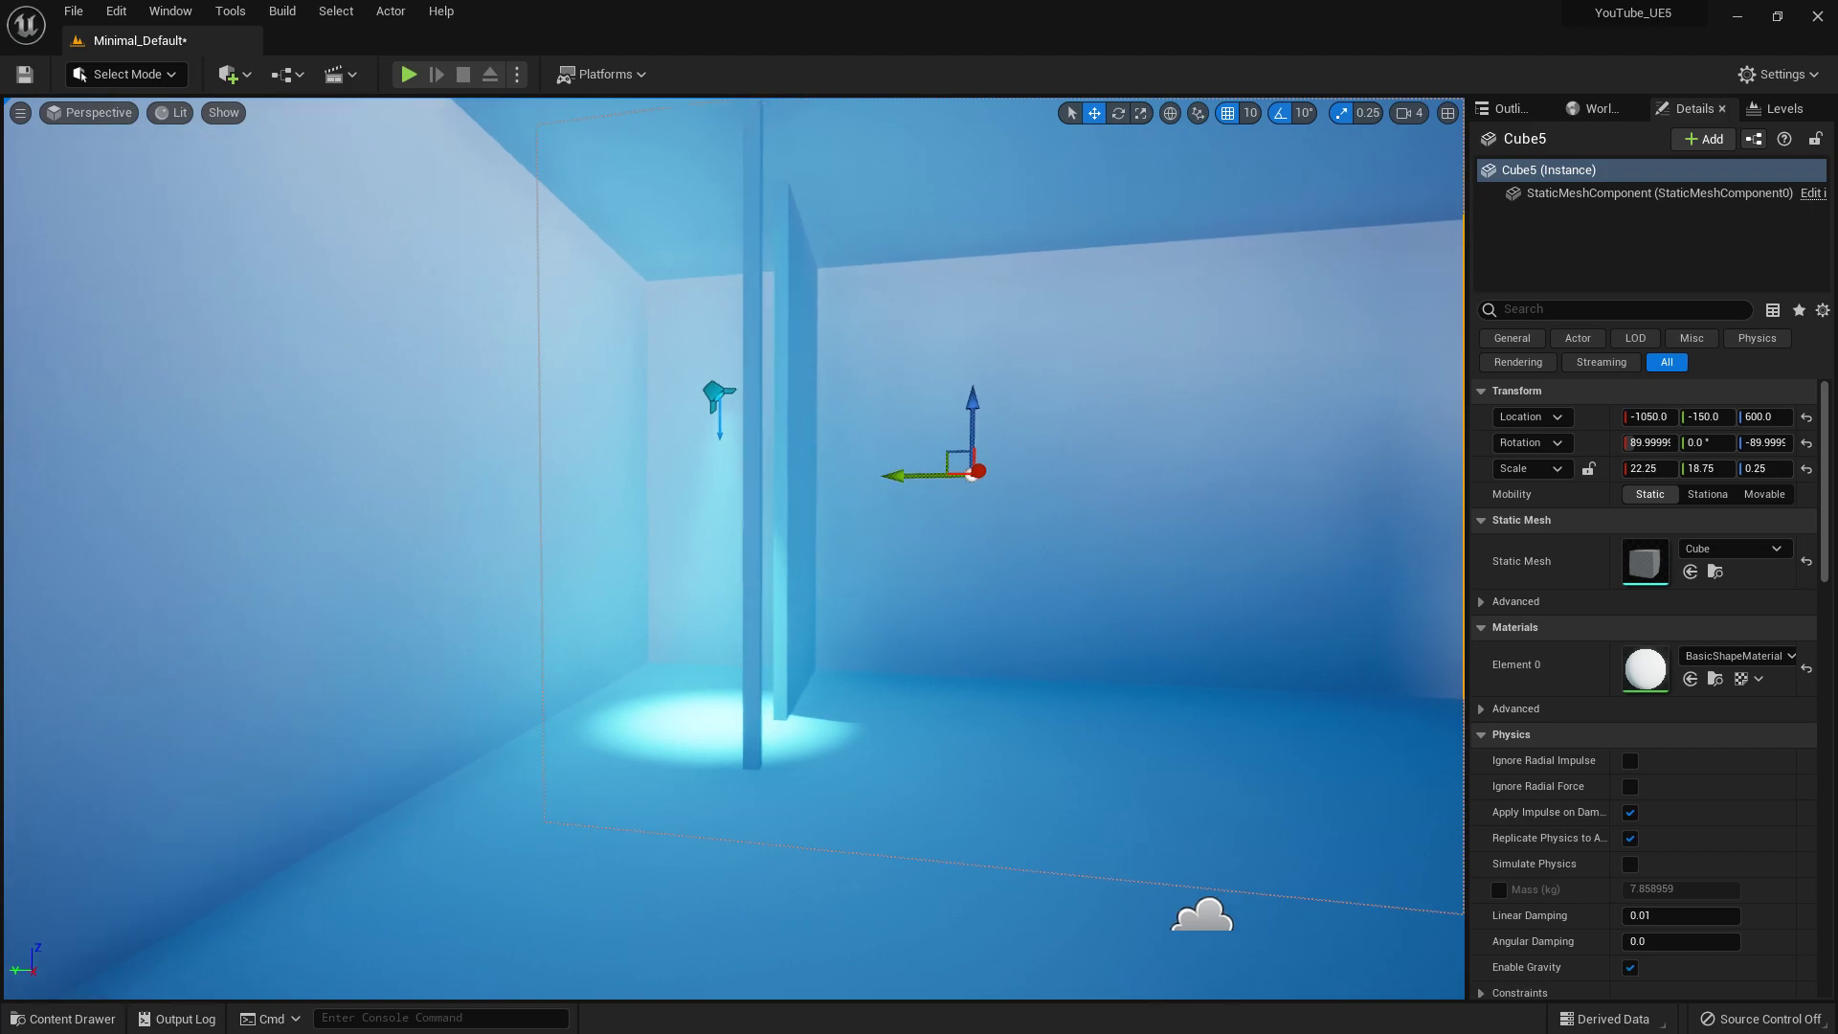
right_click_drag(939, 402, 1025, 402)
left_click(629, 395)
key("a")
right_click_drag(628, 394, 498, 422)
key("d")
Duplicate the tall wall panel, rotate the copy about 80 degrees around Z, and place it at X -270, Y 450, Z 540.
left_click(1044, 412)
right_click_drag(1044, 411, 934, 441)
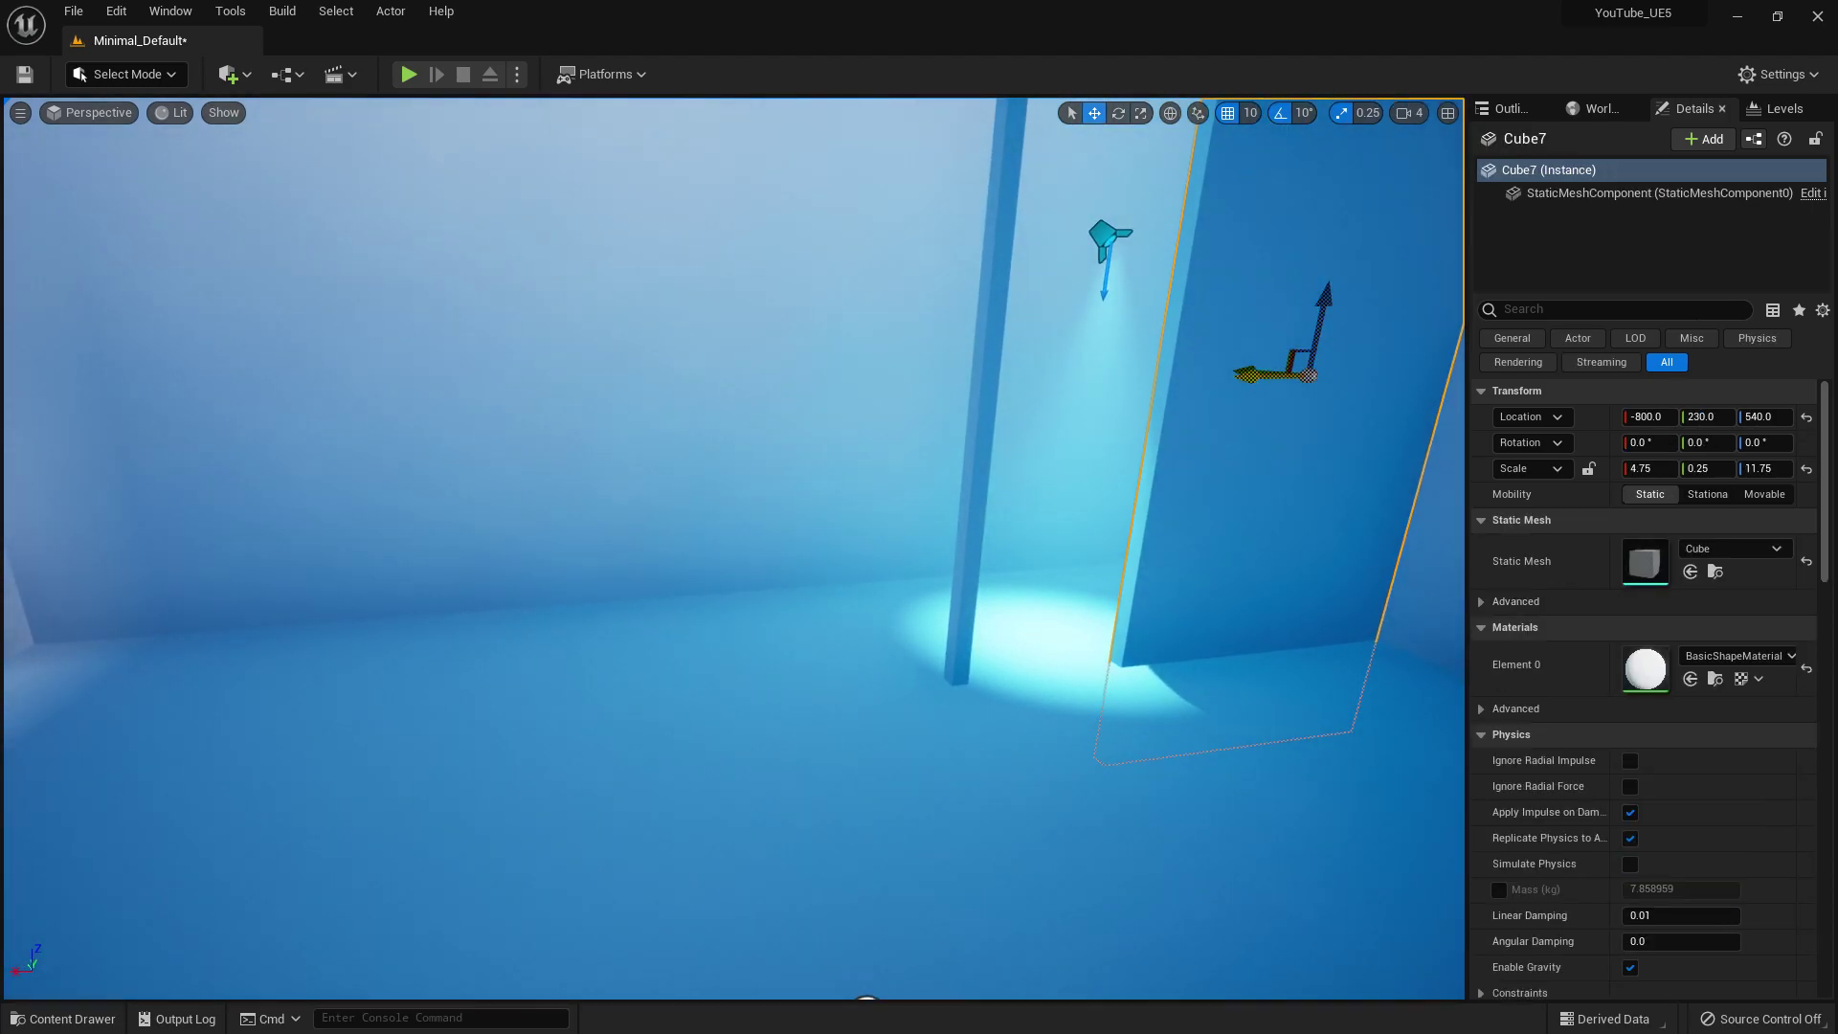
left_click_drag(1251, 374, 883, 380, "alt")
right_click_drag(883, 381, 1436, 392)
key("e")
left_click_drag(883, 410, 766, 410)
right_click_drag(766, 402, 766, 402)
key("w")
left_click_drag(795, 436, 688, 436)
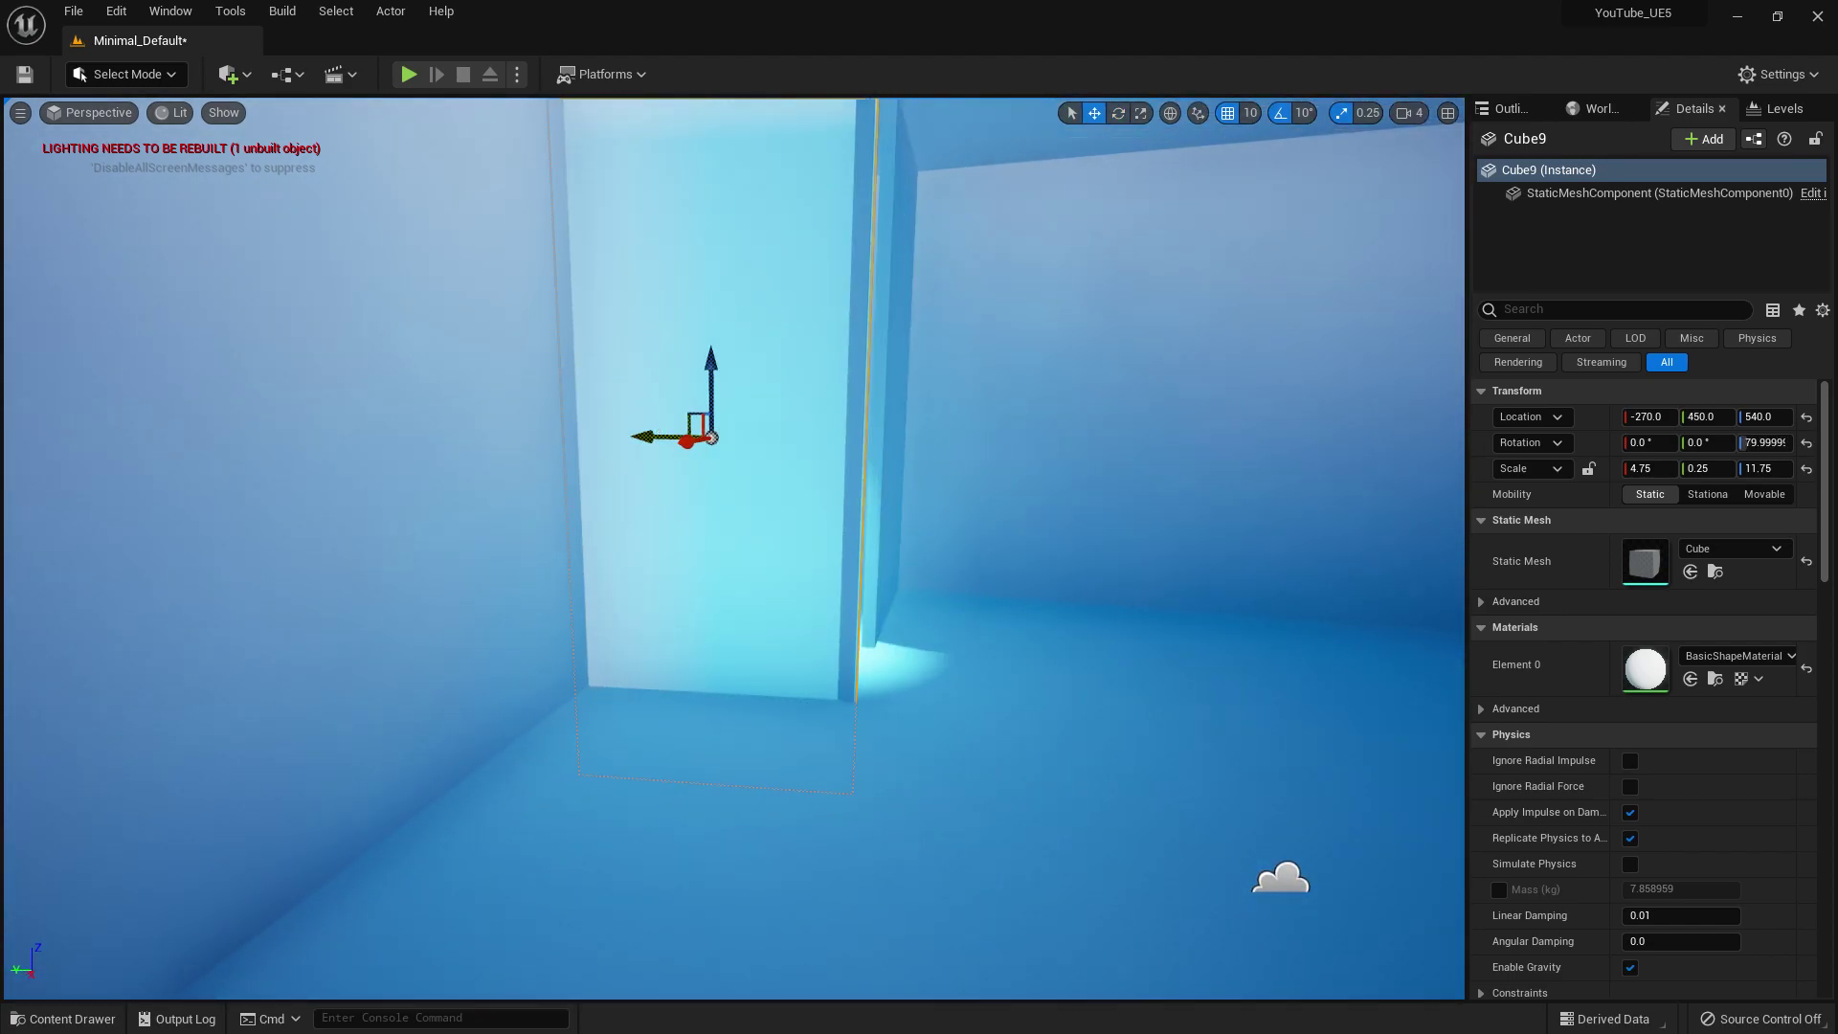
Tilt the blue spot light to about -50 degrees on Y so it shines diagonally between the wall panels into the room.
left_click(1153, 379)
right_click_drag(1153, 379, 1341, 383)
left_click(763, 383)
mouse_move(763, 383)
right_mouse_down()
mouse_move(709, 364)
mouse_move(727, 421)
mouse_move(747, 383)
right_mouse_up()
key("e")
key("w")
key("e")
left_click_drag(831, 472, 876, 426)
key("w")
left_click(1053, 402)
mouse_move(1054, 402)
right_mouse_down()
mouse_move(1116, 412)
mouse_move(1082, 402)
right_mouse_up()
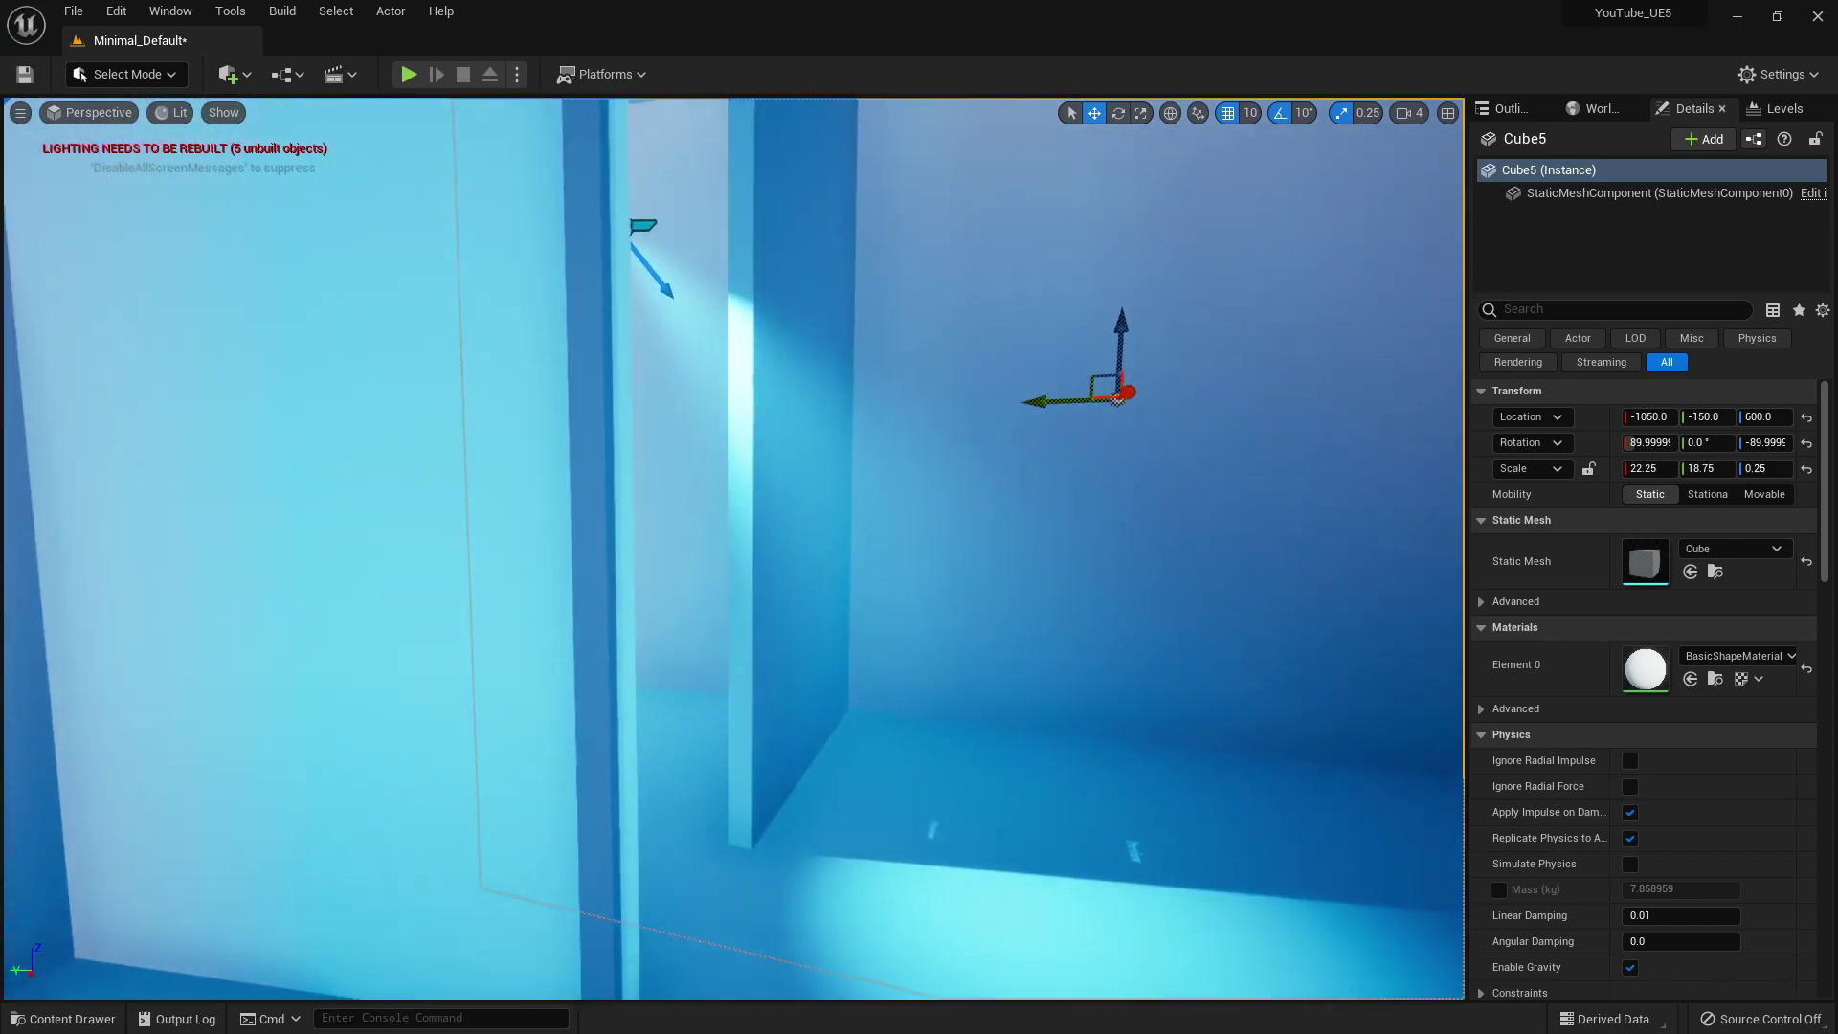
Duplicate the blue spot light straight upward, placing the copy at Z 900.
right_click_drag(766, 402, 704, 388)
left_click(697, 420)
left_click_drag(708, 375, 707, 218, "alt")
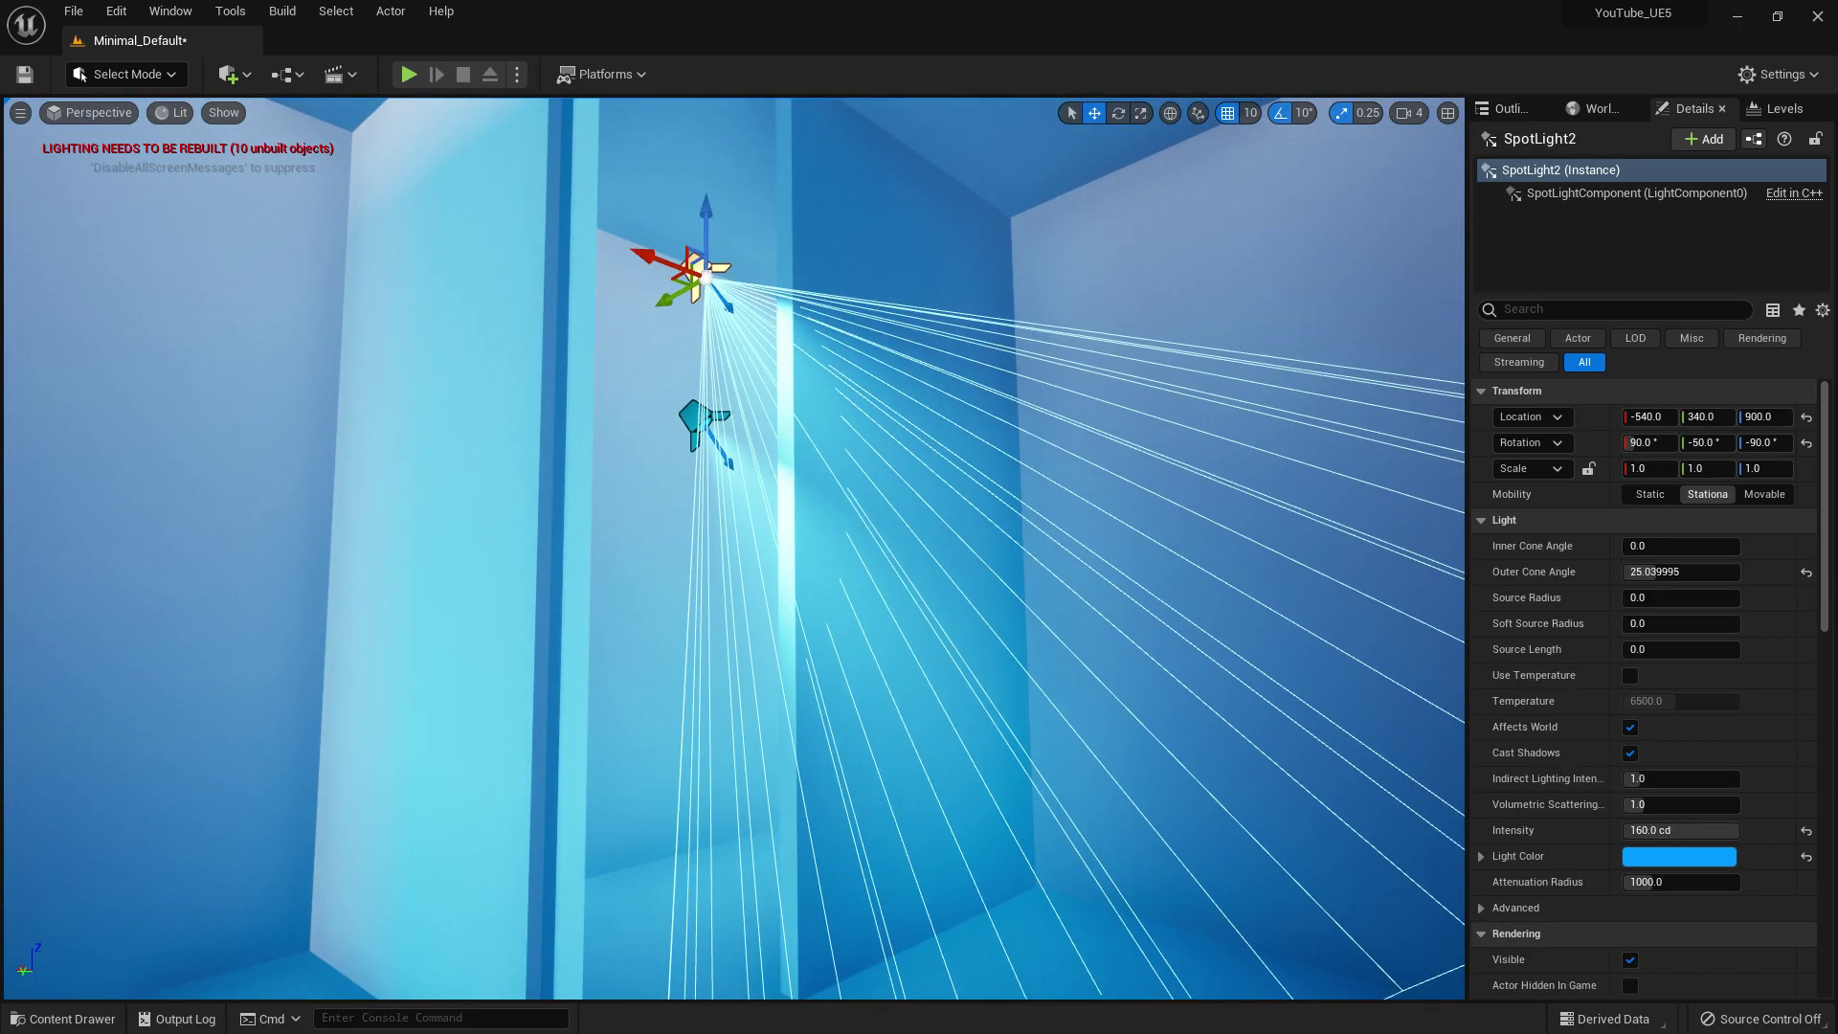
Change the upper spot light's color to a saturated magenta pink.
right_click_drag(714, 249, 910, 239)
left_click(1654, 858)
left_click(1454, 665)
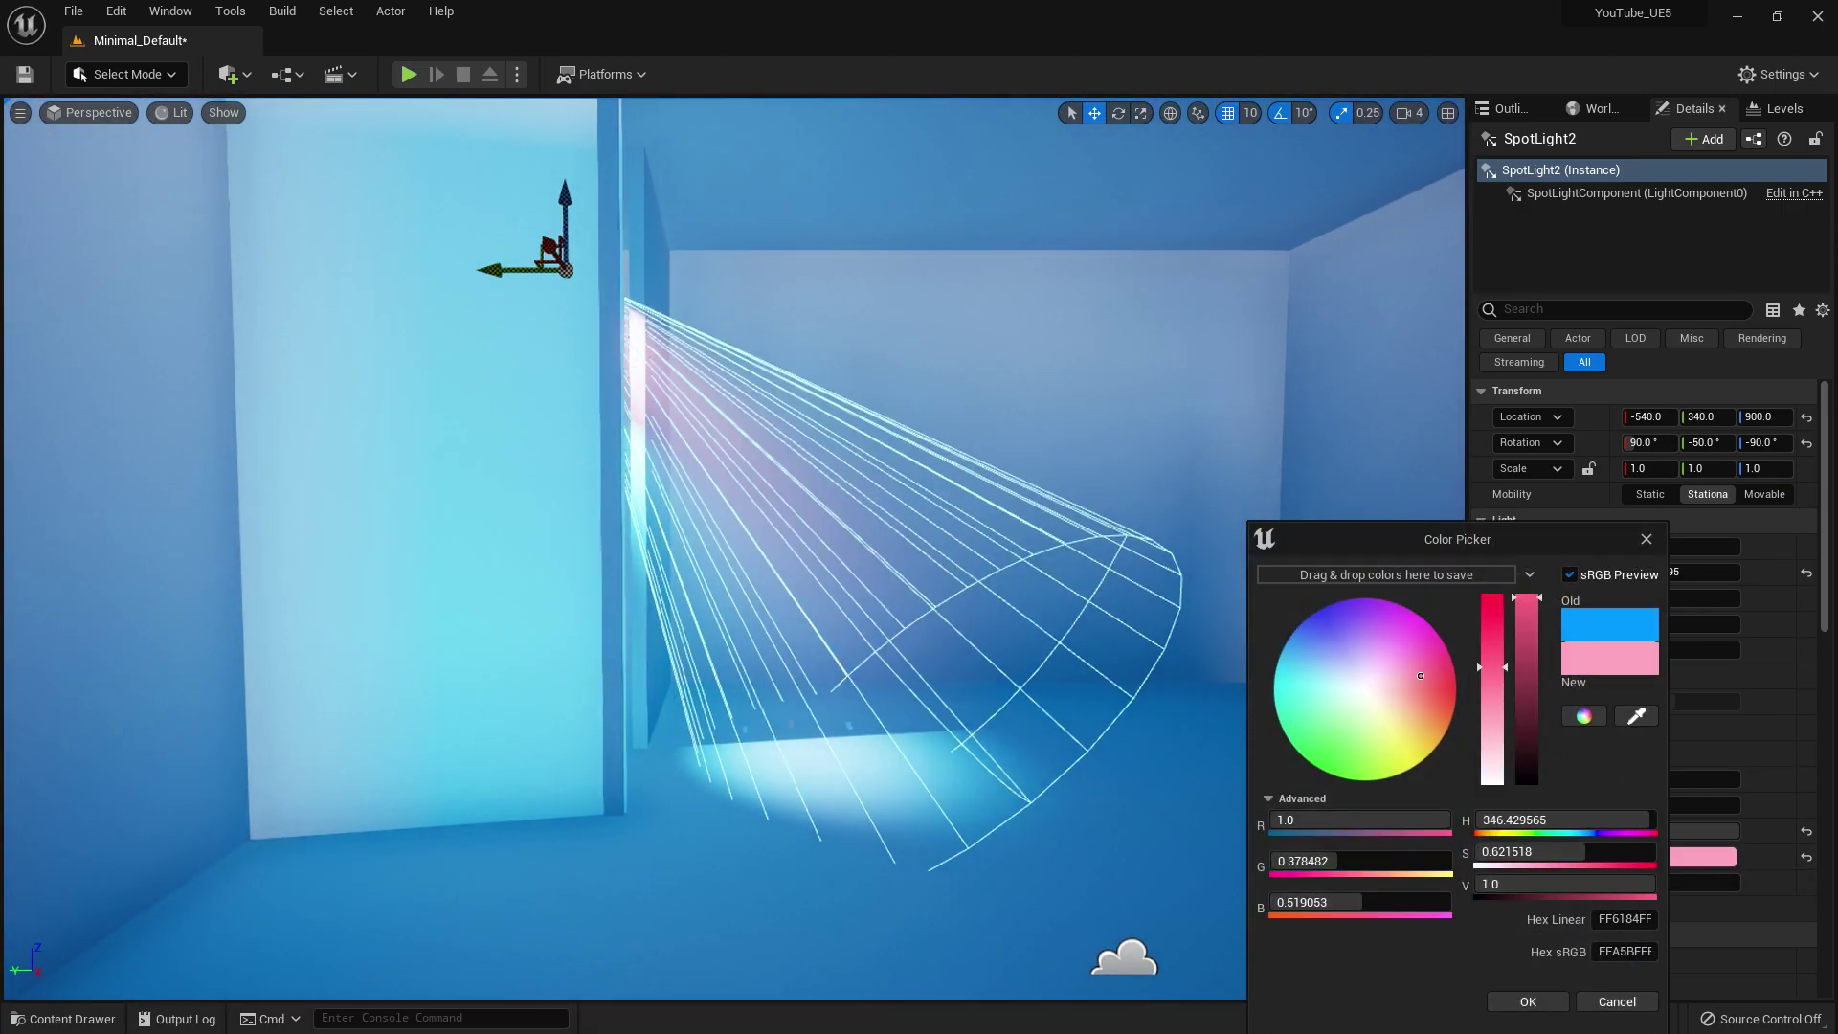
left_click(1529, 1001)
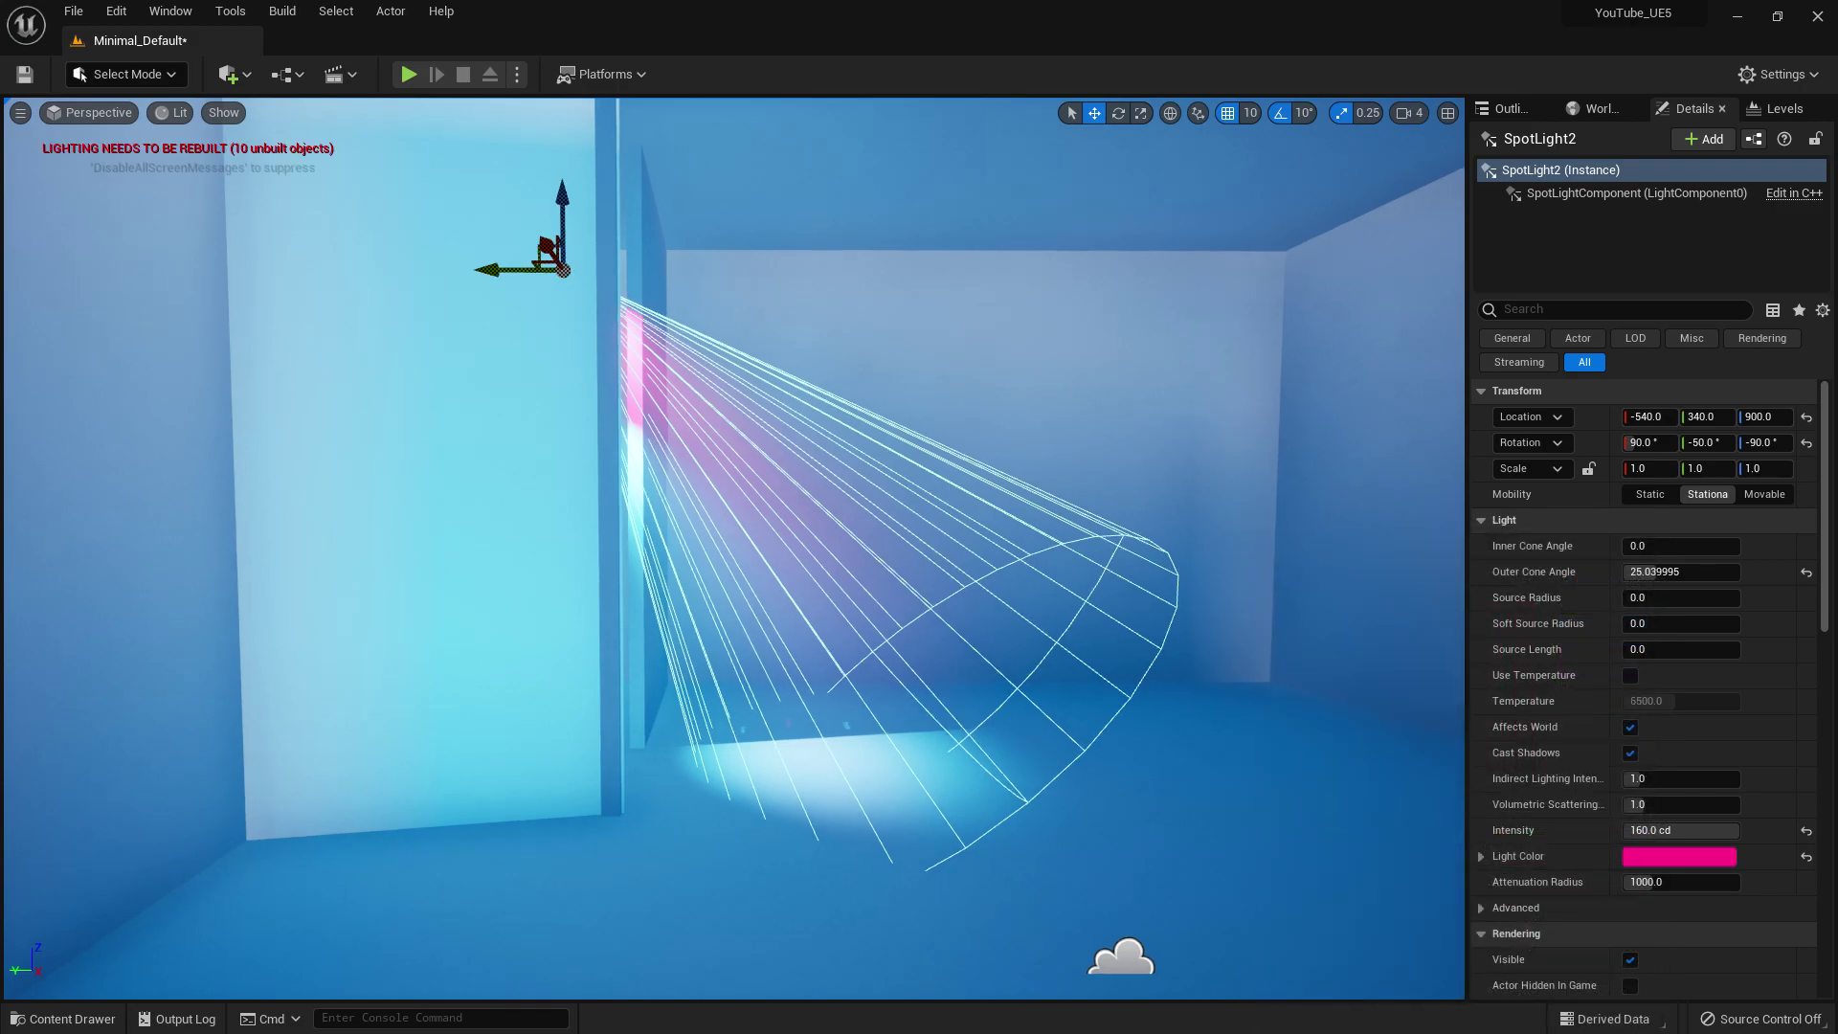
left_click(1130, 498)
right_click_drag(1130, 498, 1226, 489)
left_click(283, 12)
left_click(235, 134)
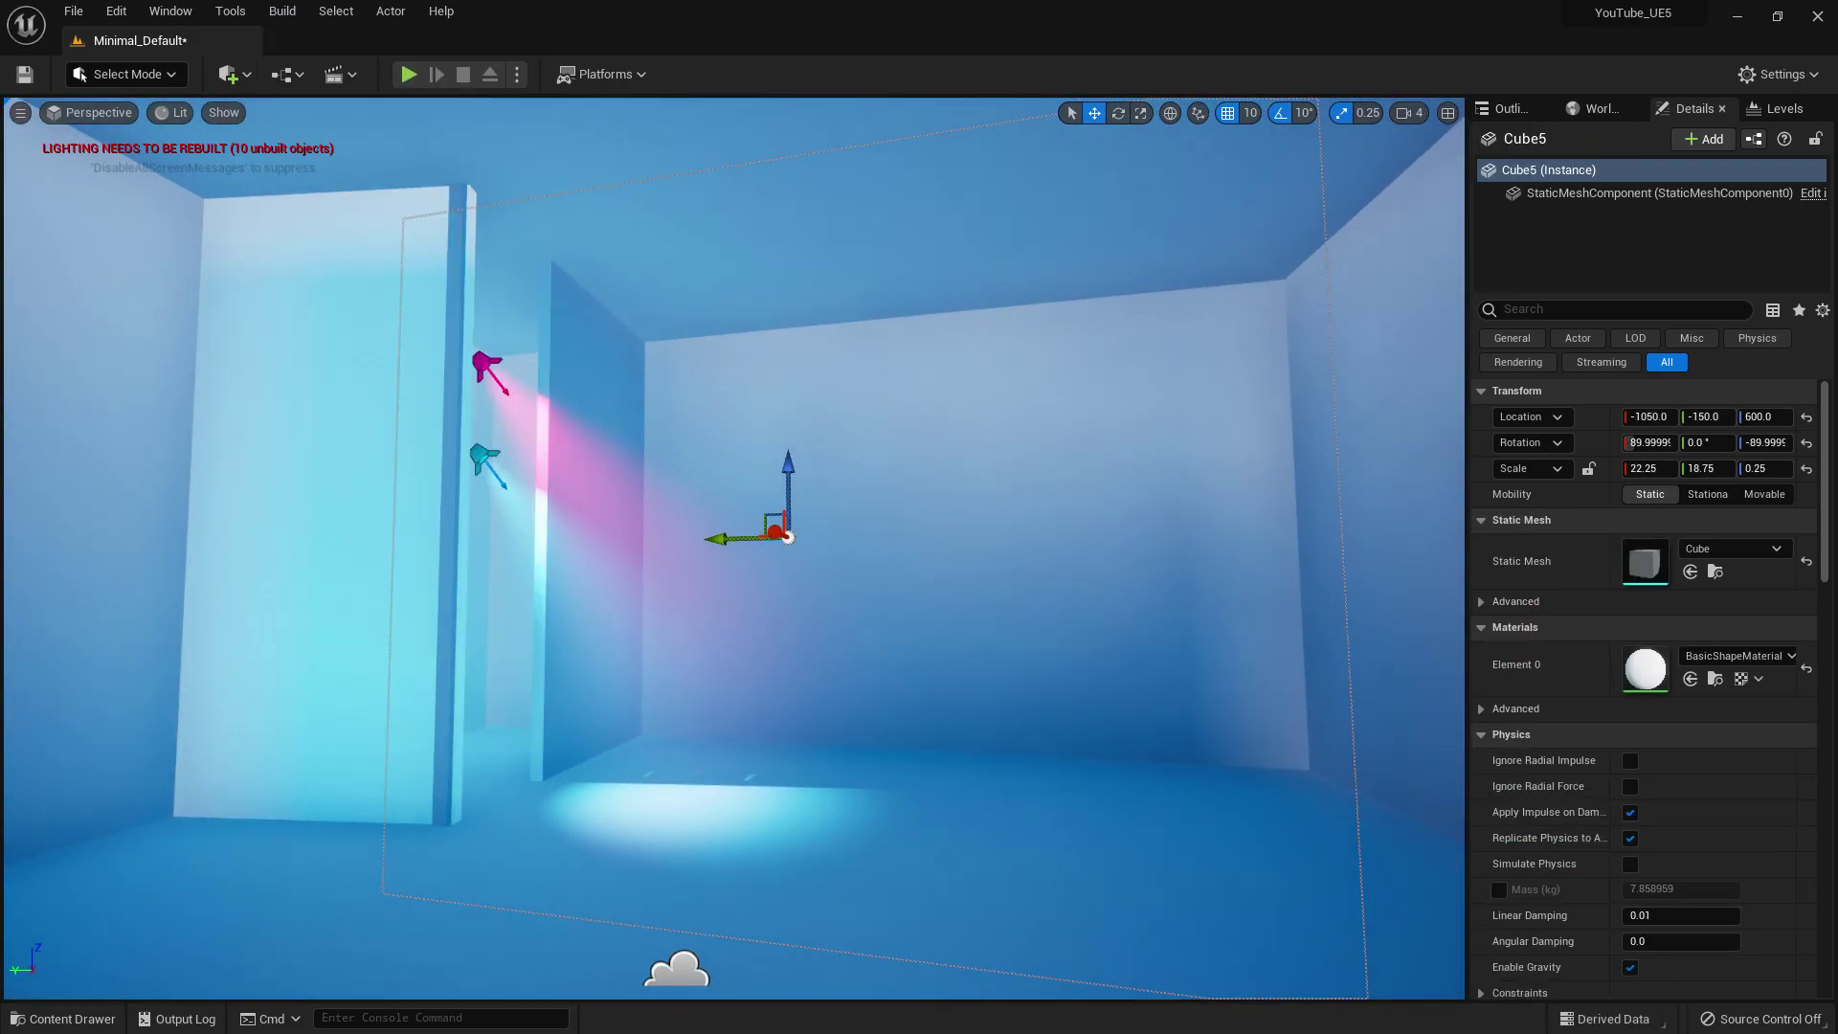
left_click(127, 75)
left_click(228, 73)
mouse_move(287, 273)
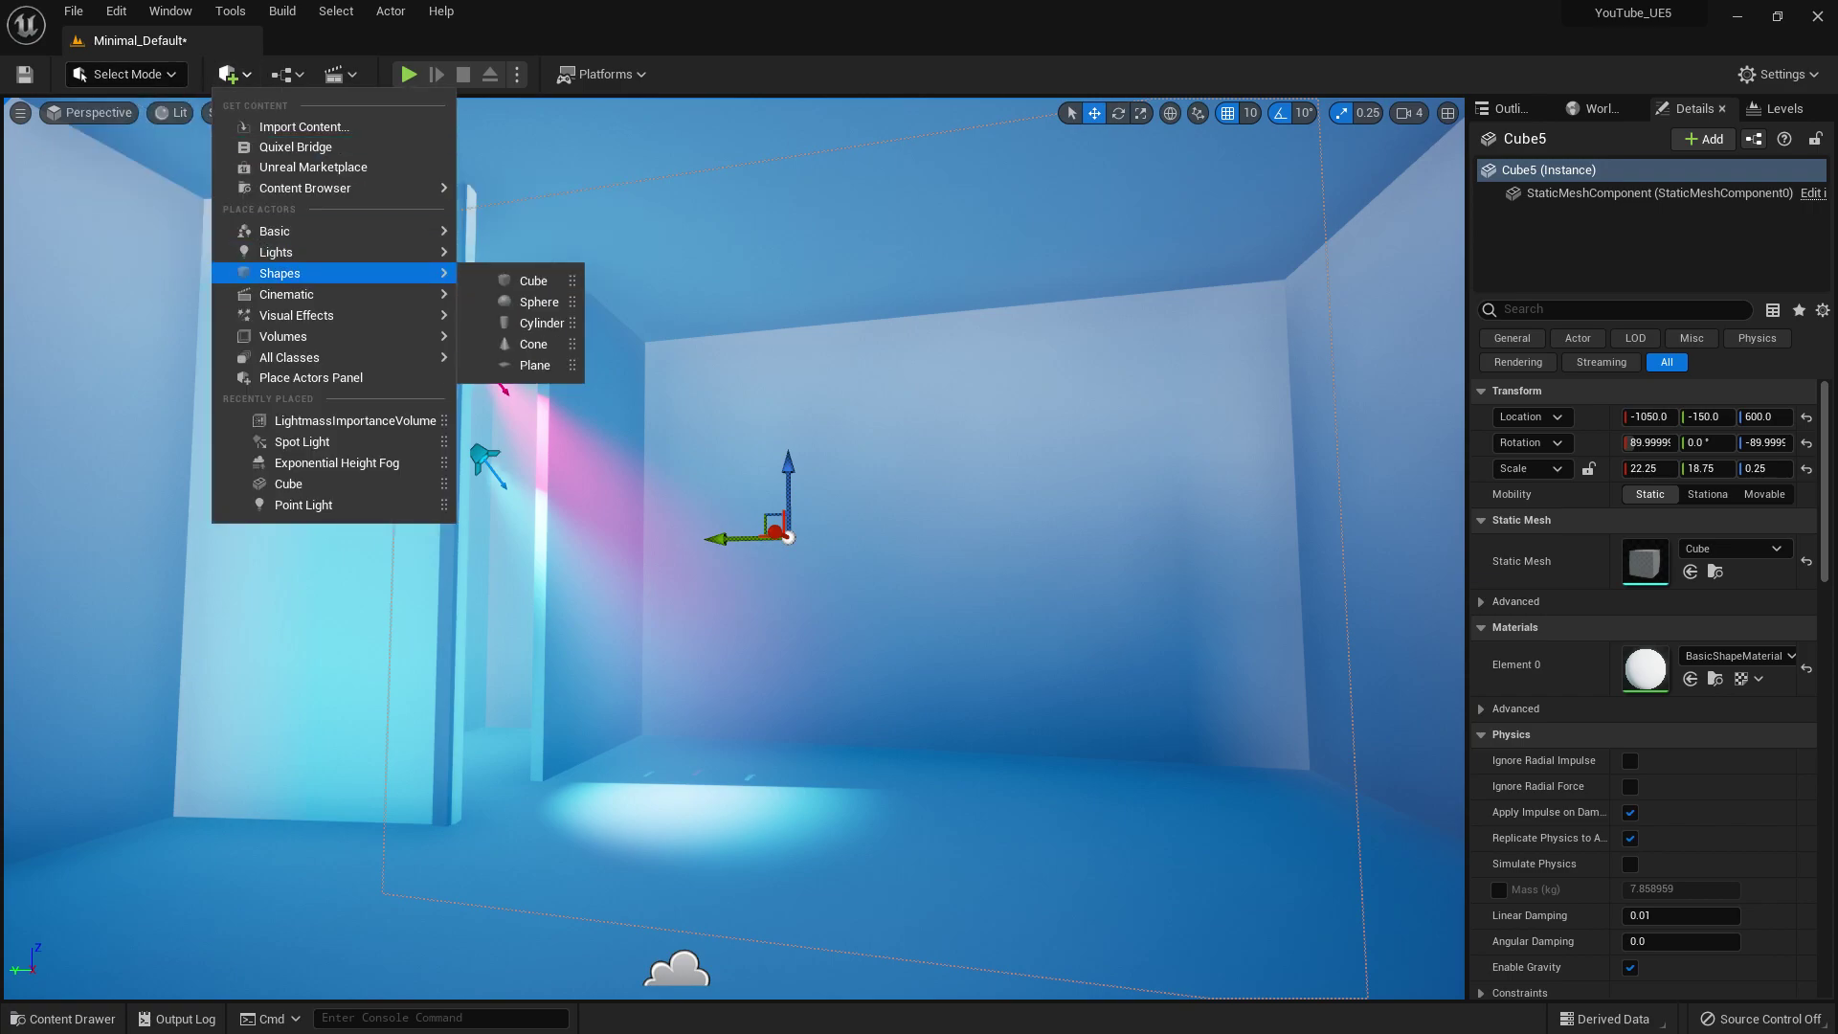
mouse_move(297, 315)
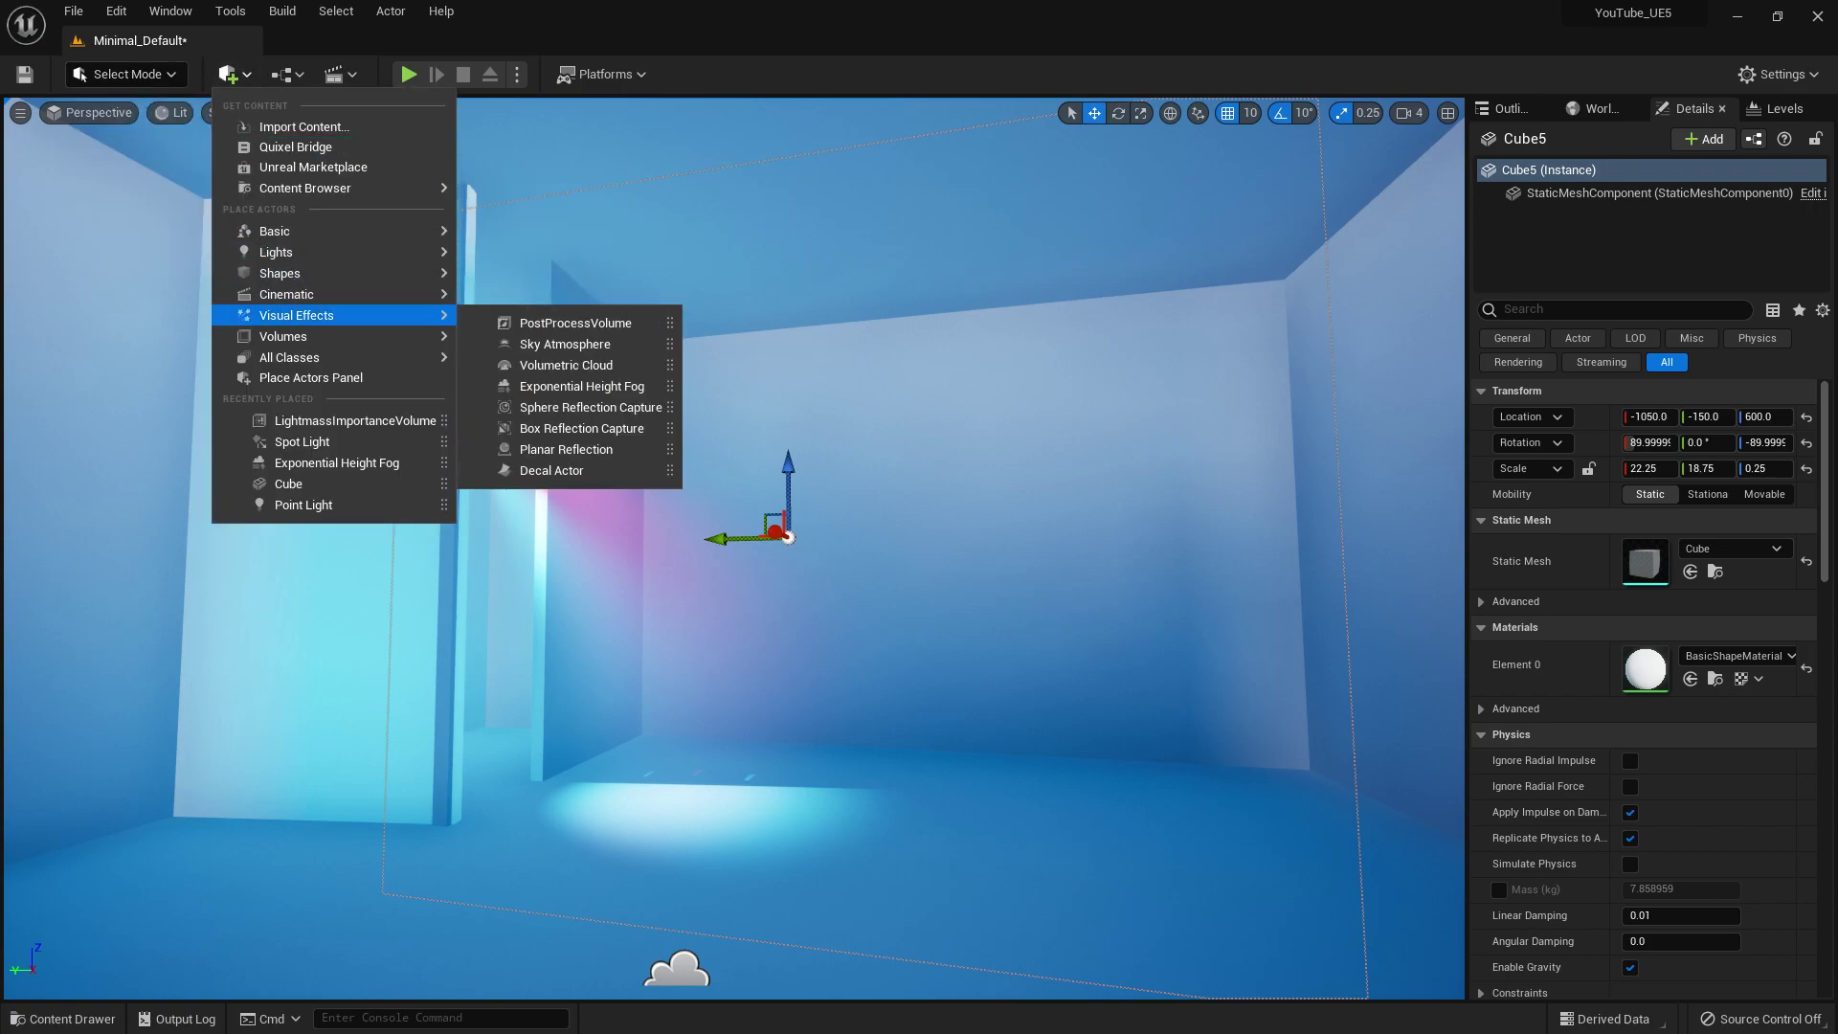
left_click(590, 407)
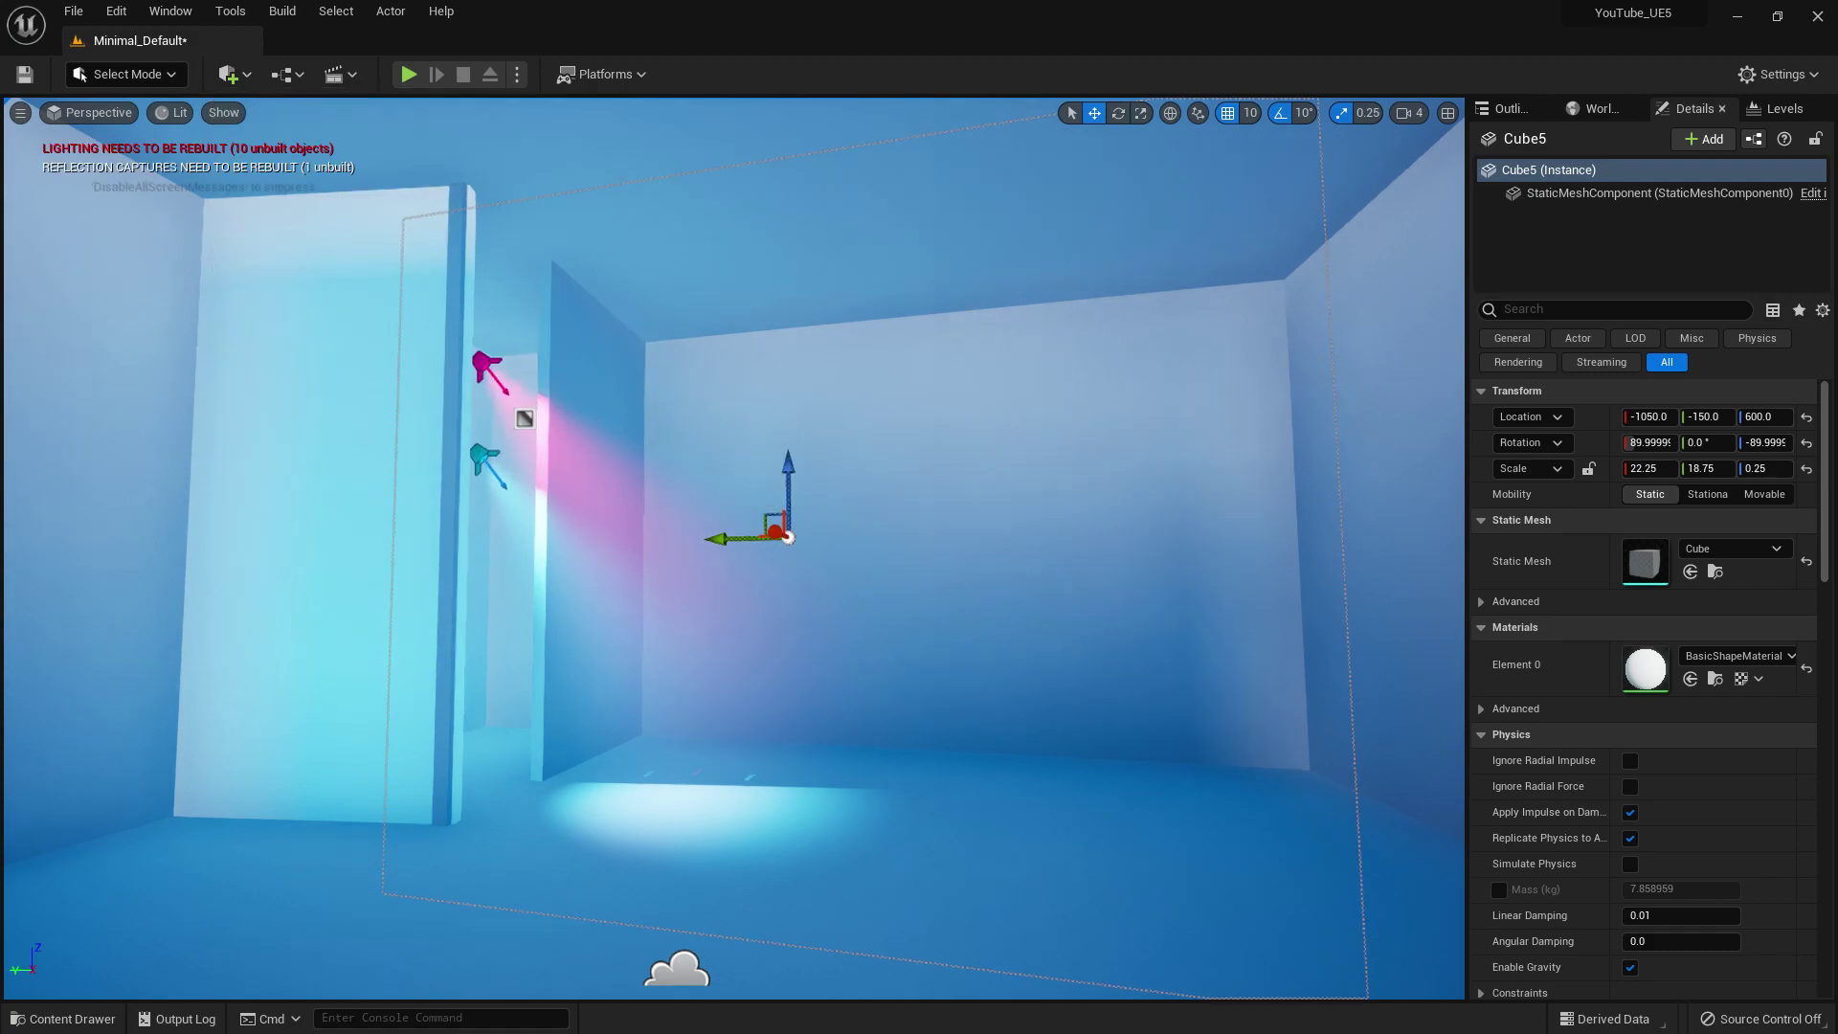
left_click(797, 817)
right_click_drag(797, 817, 612, 814)
key("d")
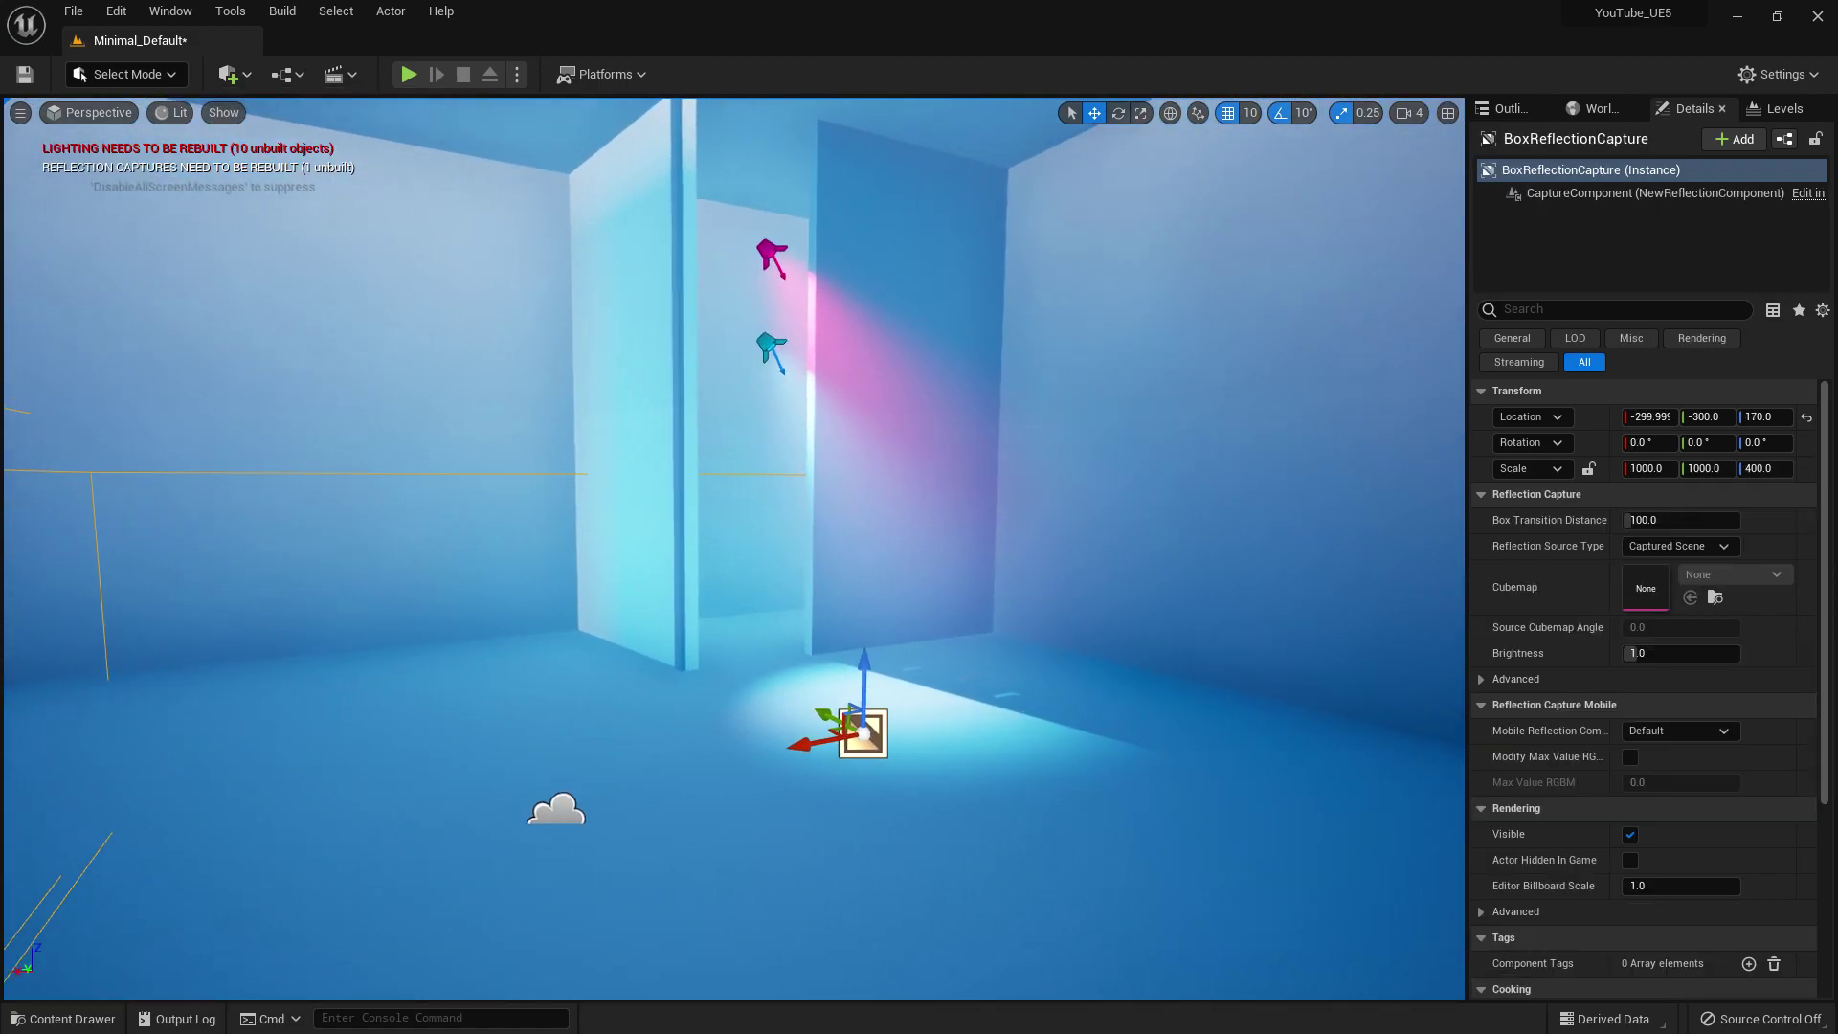
key("r")
key("Delete")
Add a sphere reflection capture to the room, placing it just above the floor.
left_click(228, 74)
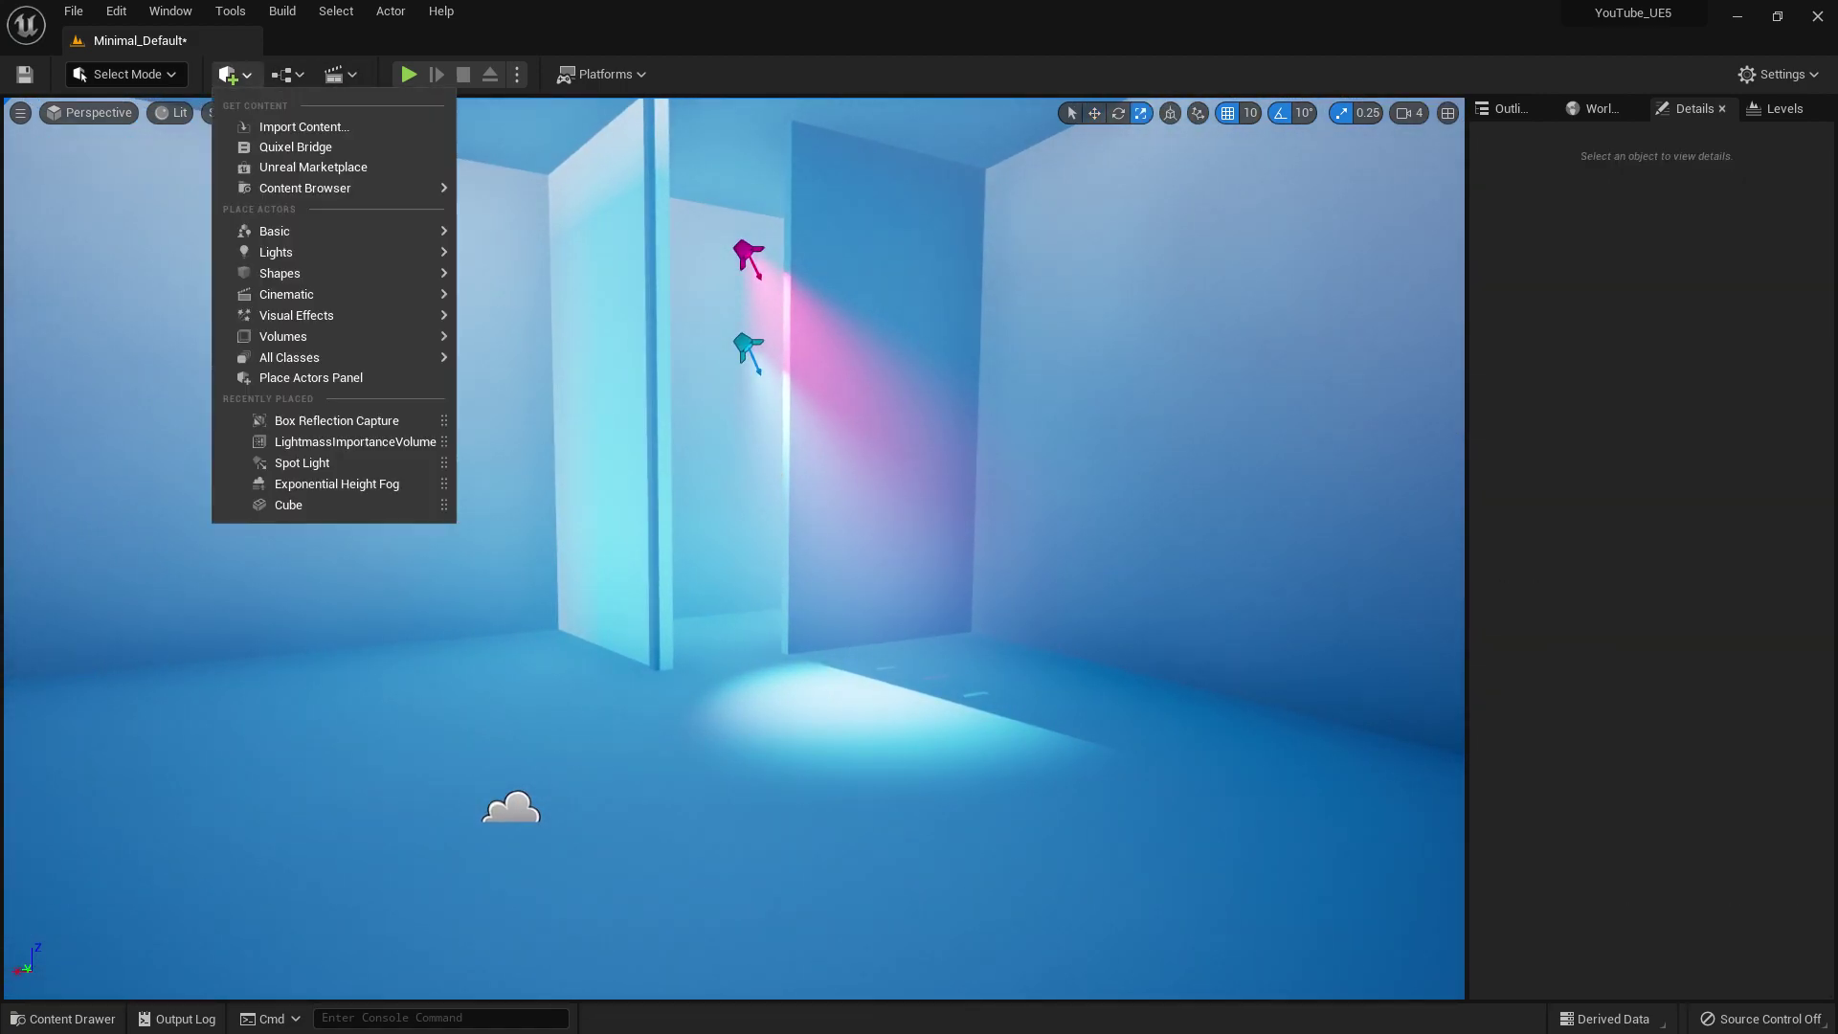
mouse_move(296, 315)
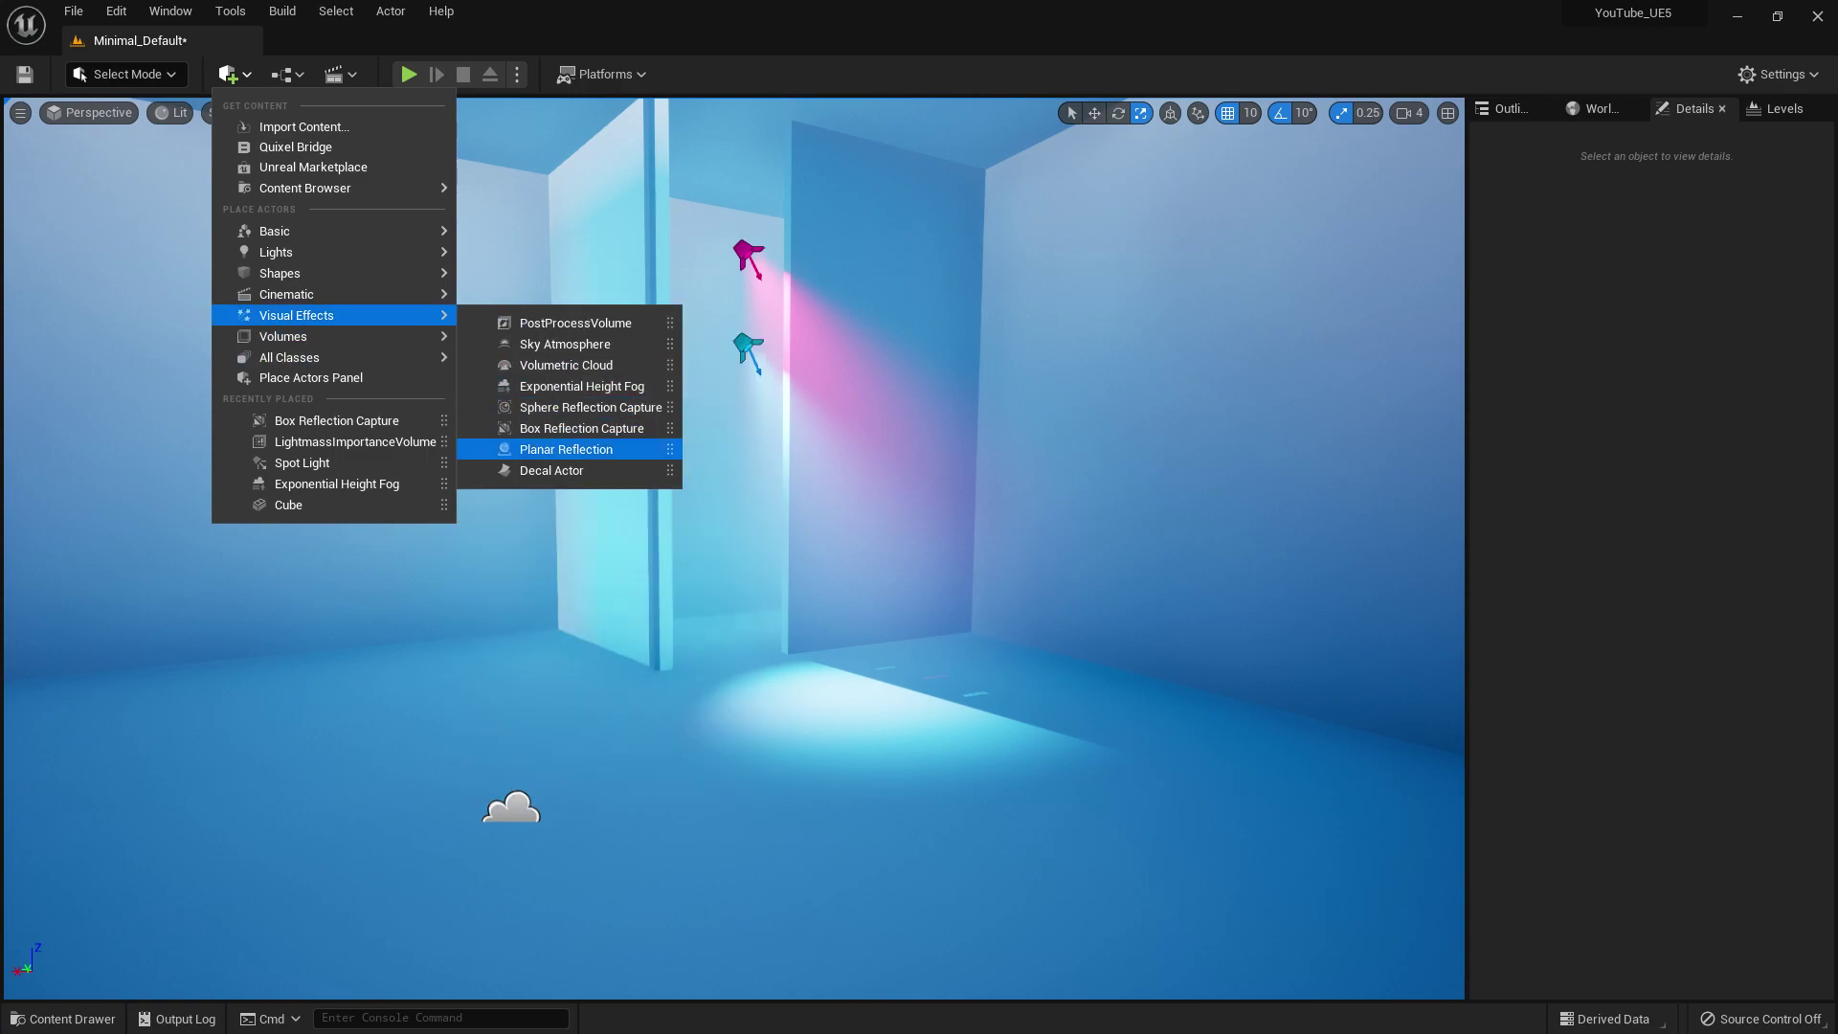
left_click(581, 428)
left_click(612, 766)
right_click_drag(613, 766, 823, 737)
key("a")
key("w")
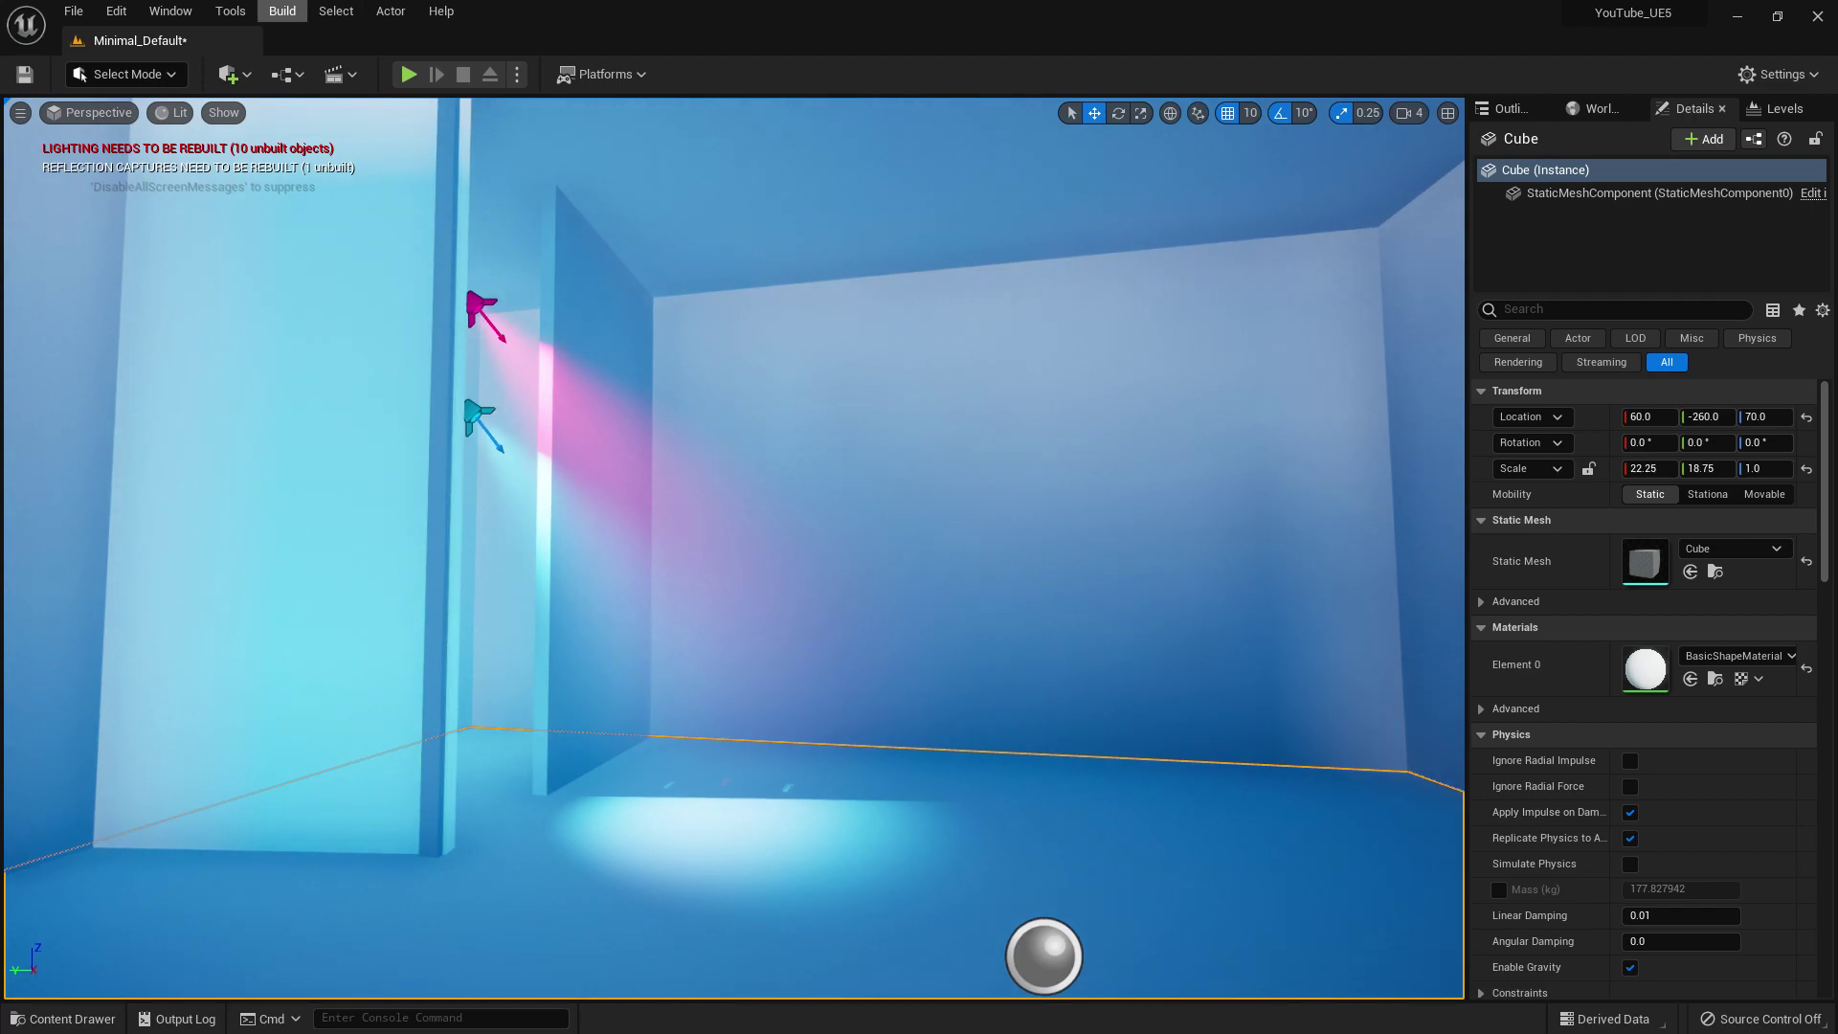
Rebuild the level's lighting and reflection captures, and view the baked room in game view without editor icons.
left_click(282, 10)
left_click(316, 60)
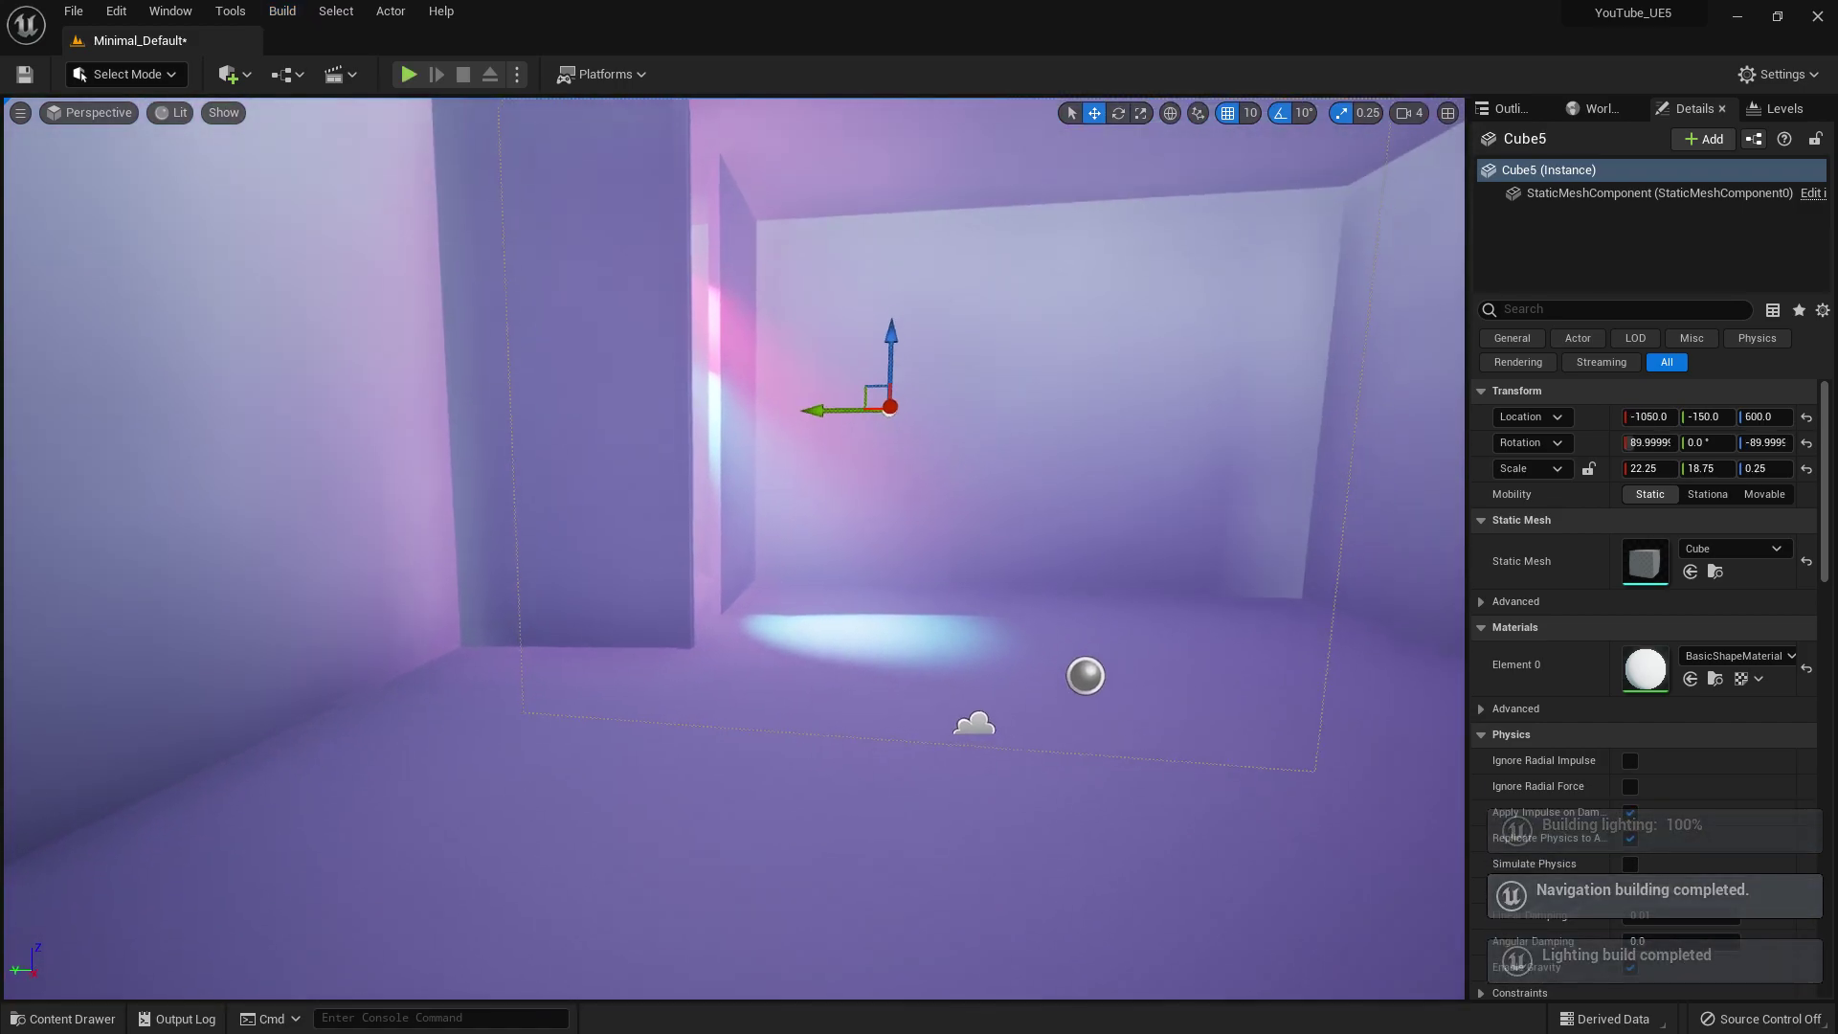
key("g")
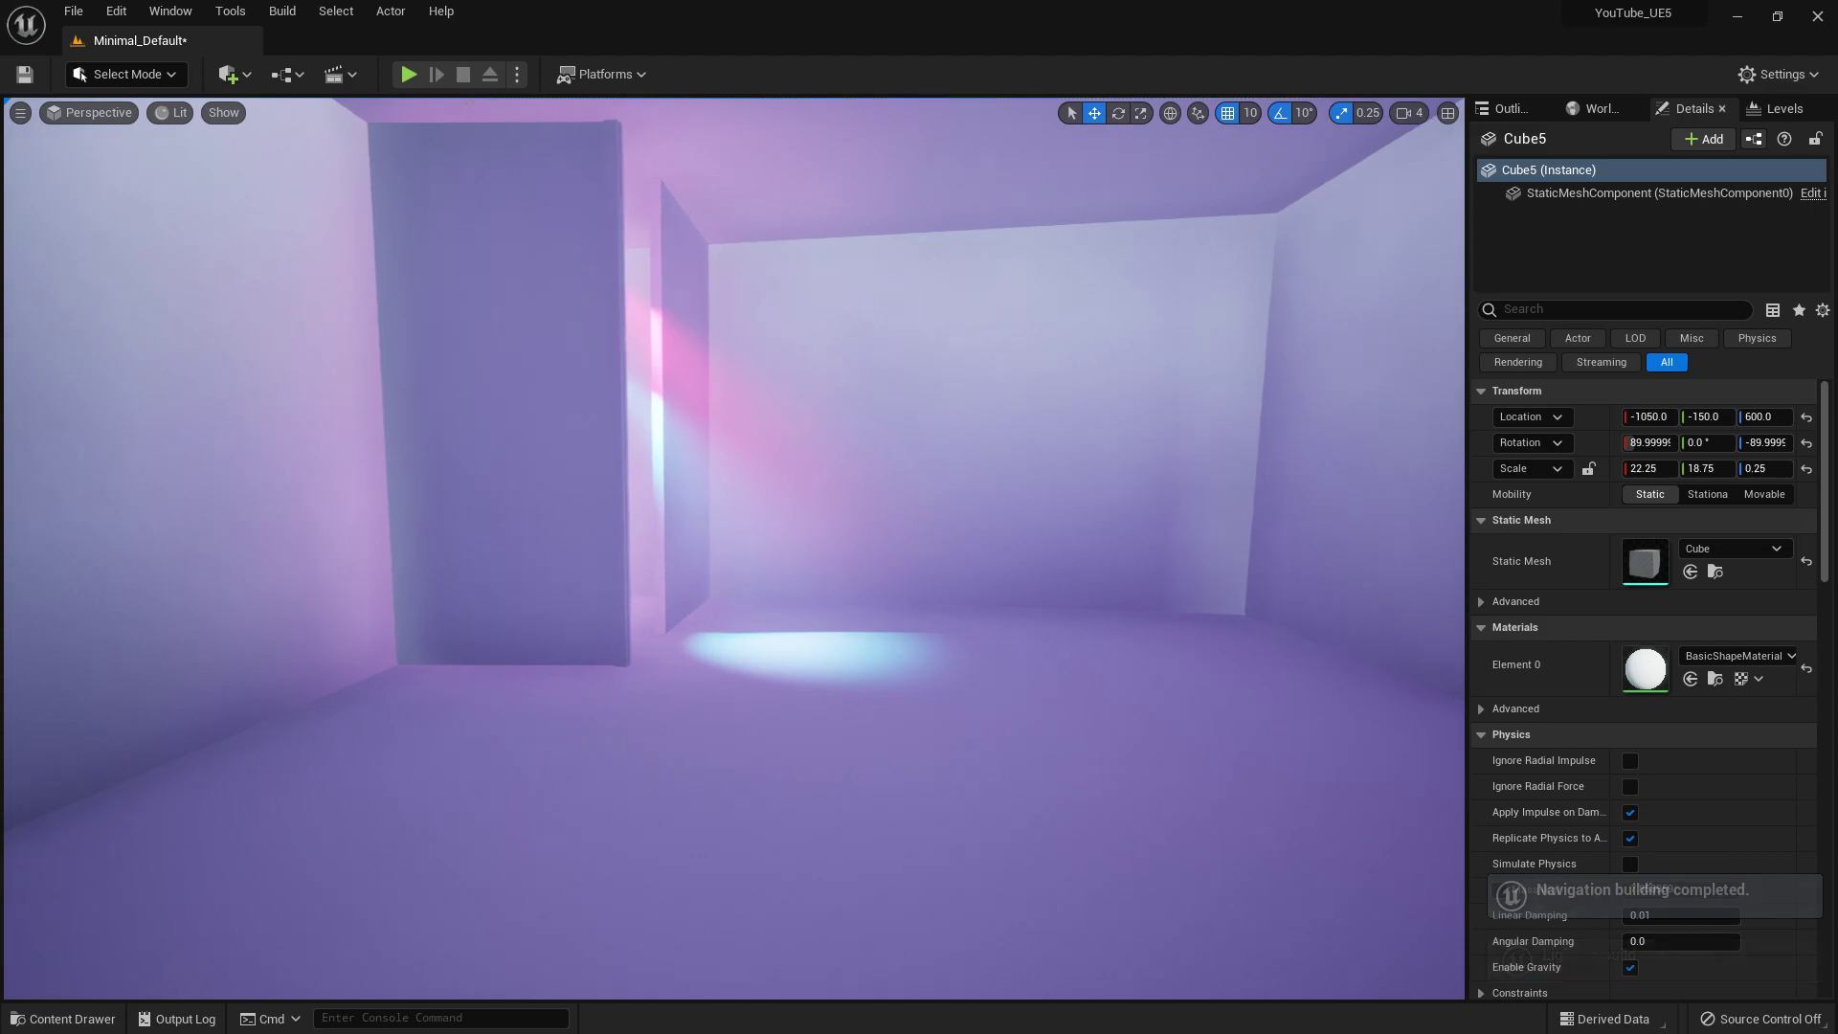
key("w")
key("s")
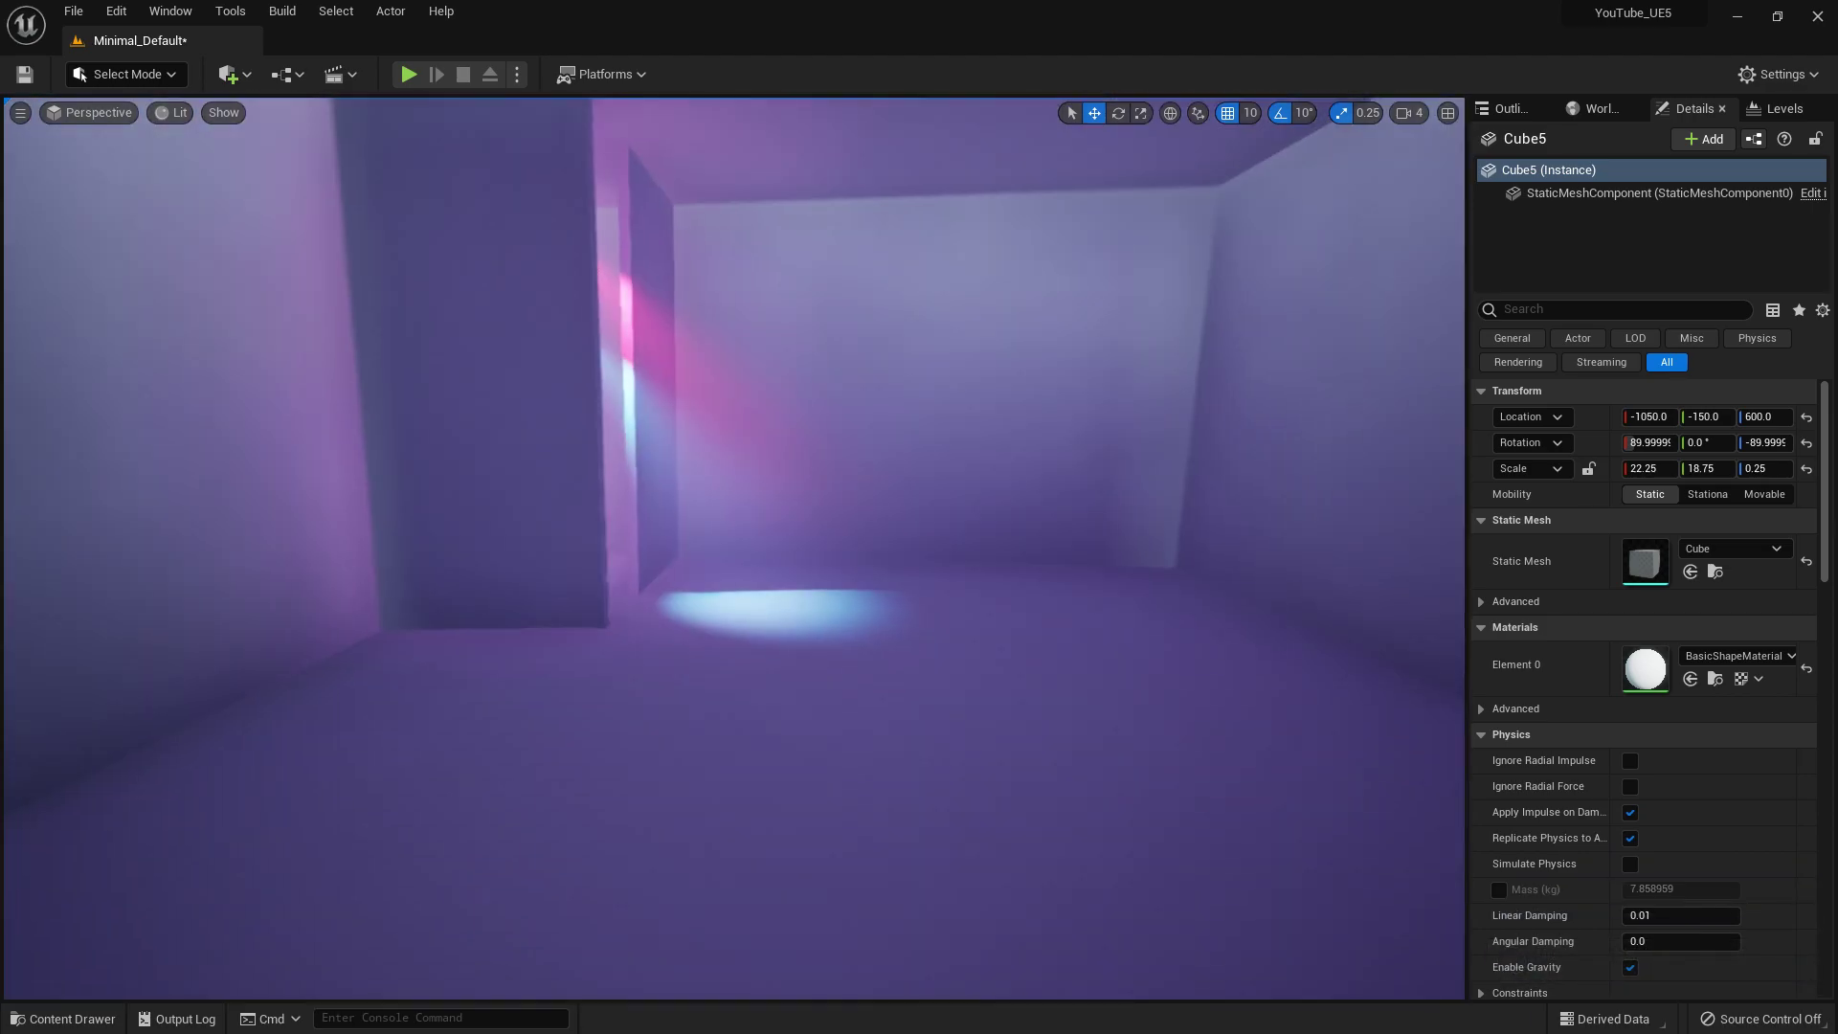
key("w")
Toggle the exponential height fog's visibility off and on to compare the room with and without fog.
left_click(1511, 109)
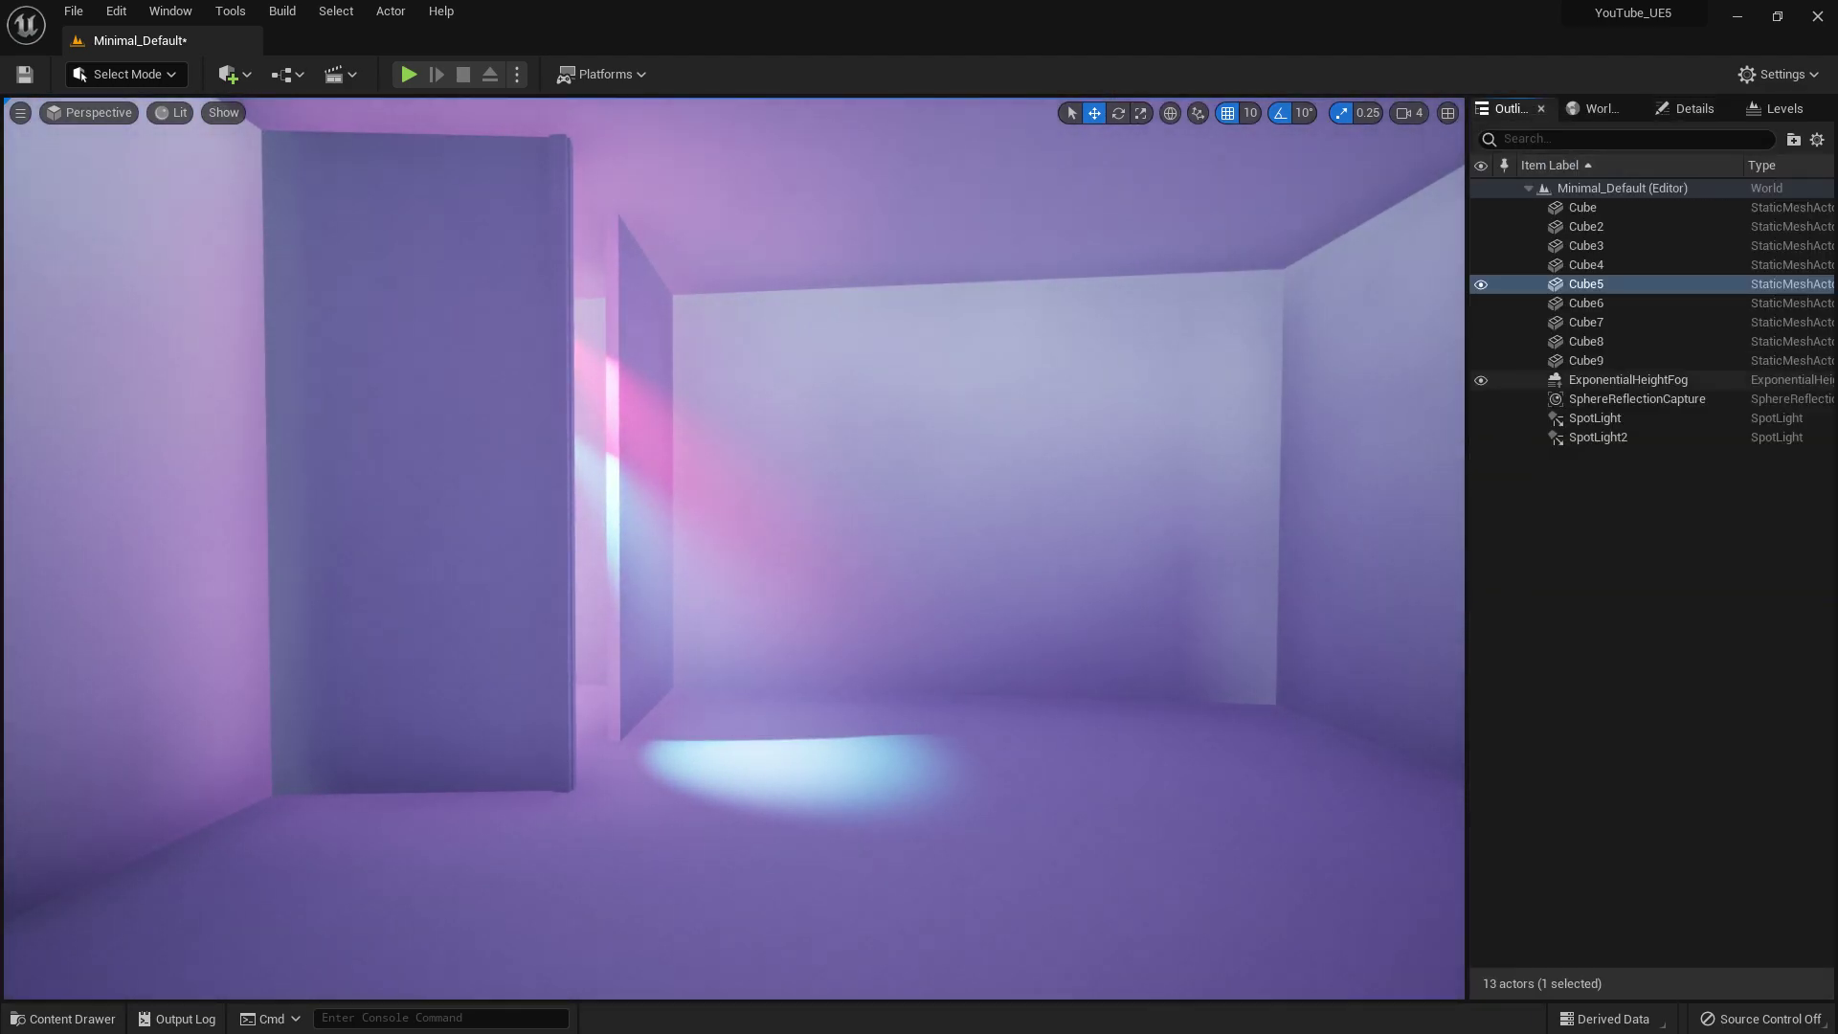
left_click(1601, 380)
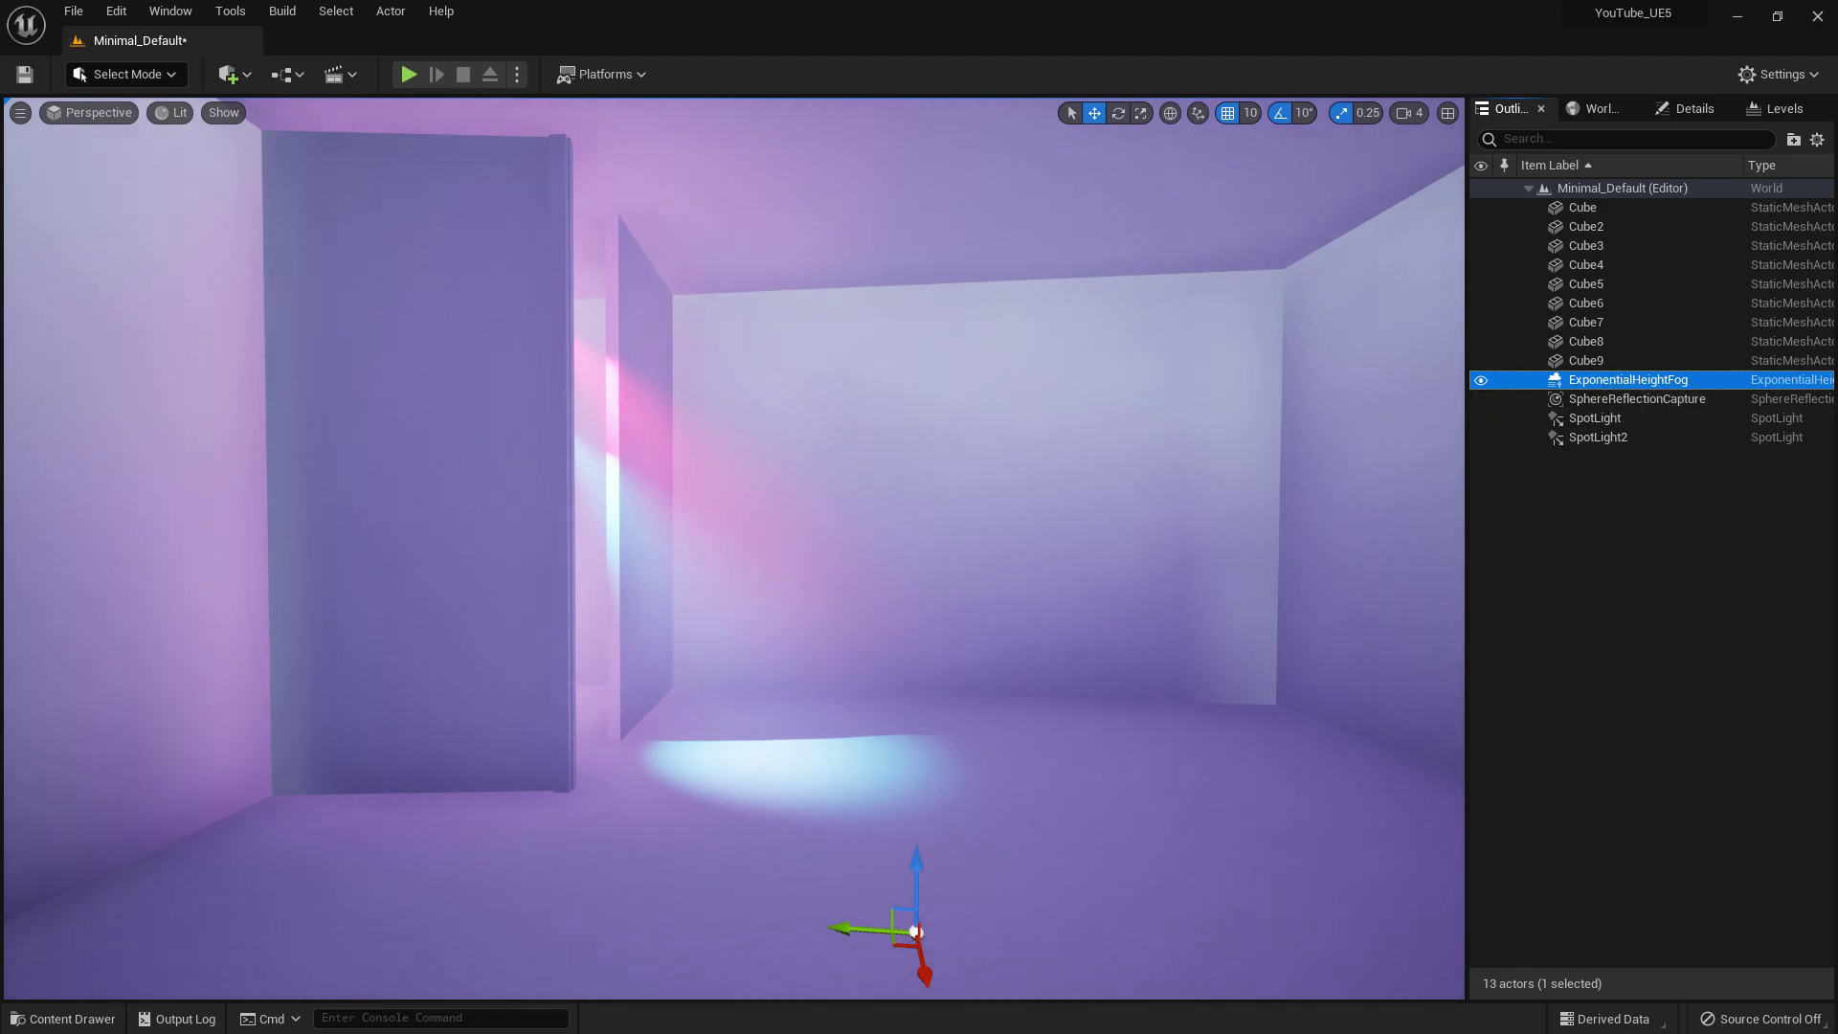
left_click(1481, 380)
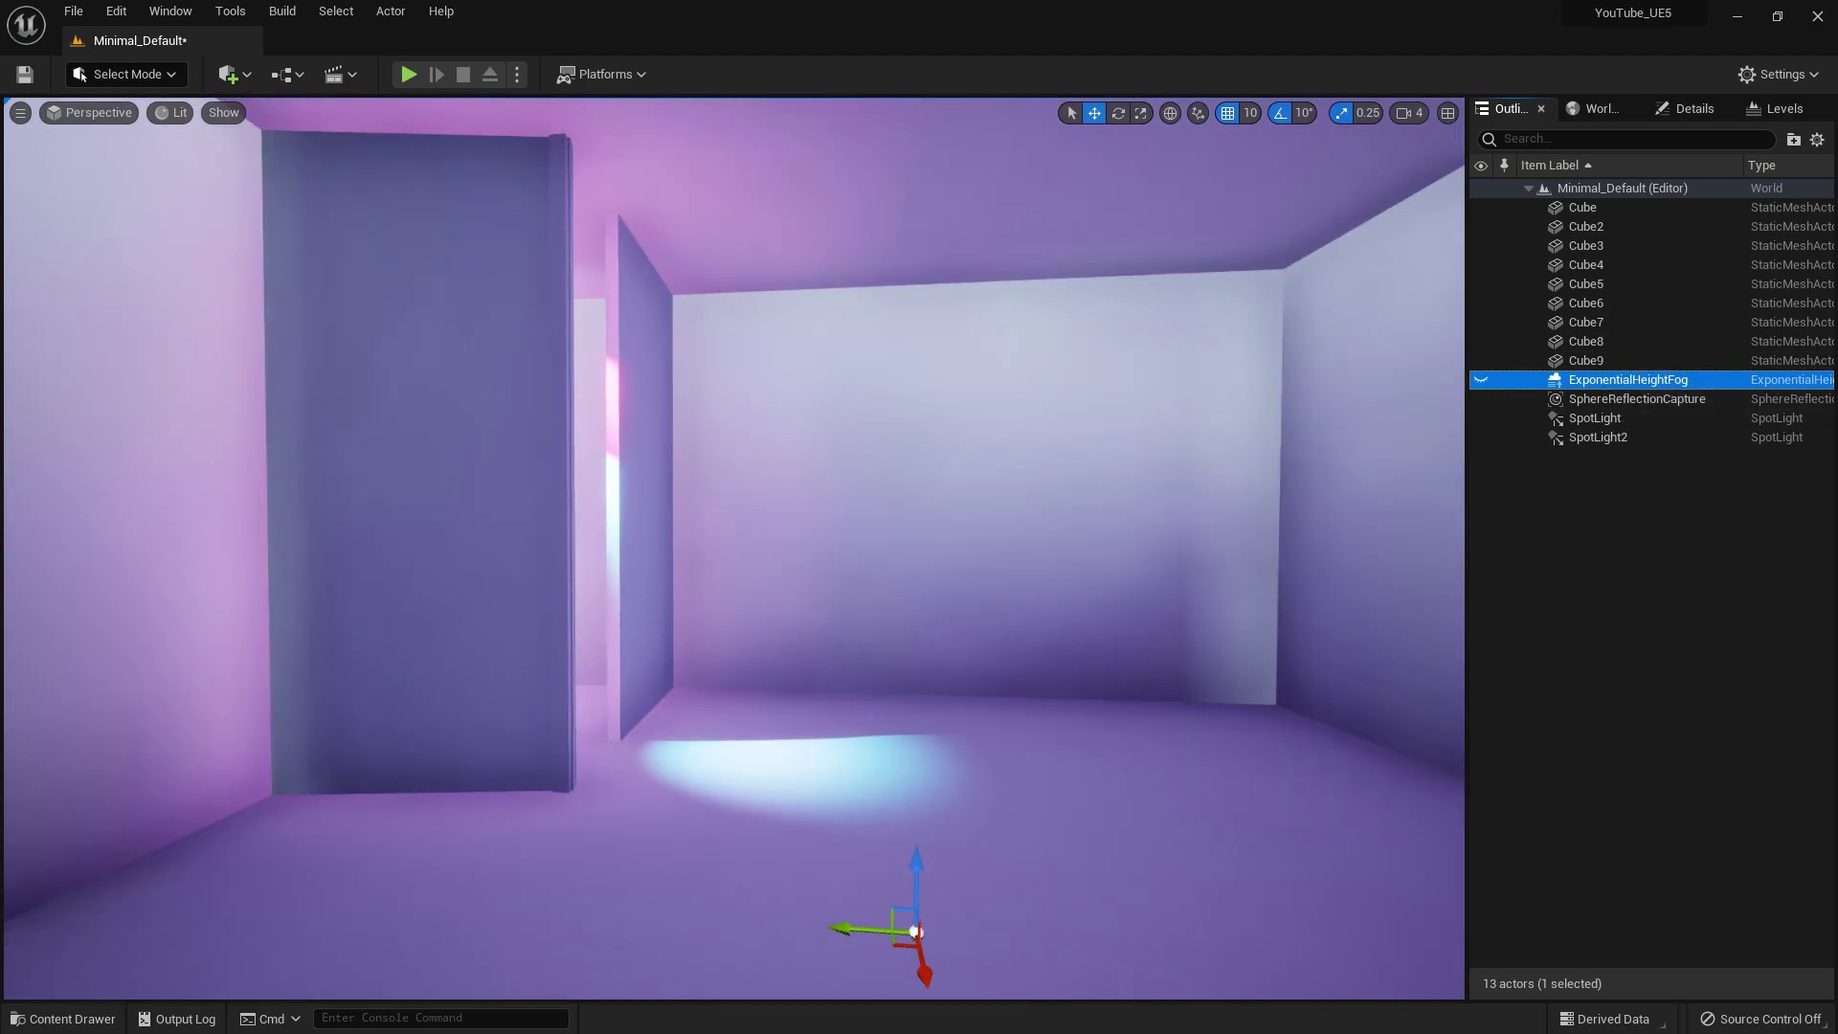
left_click(1481, 381)
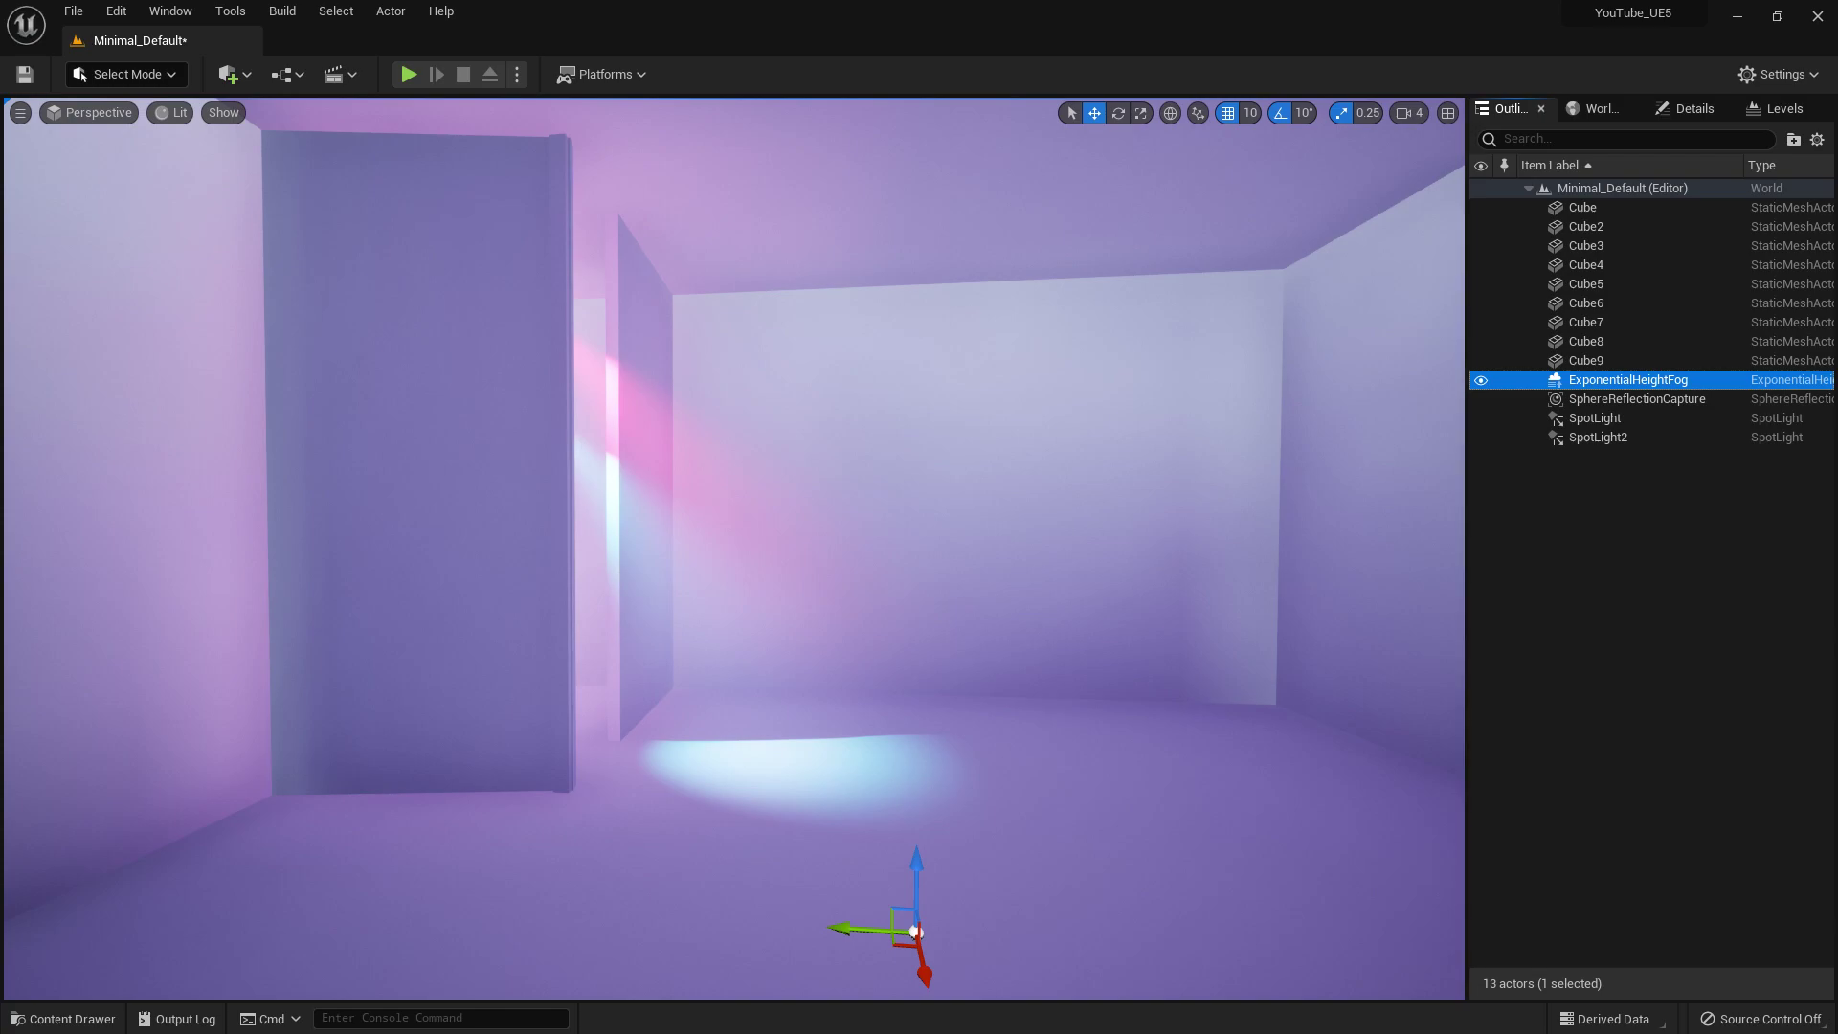
left_click(1481, 380)
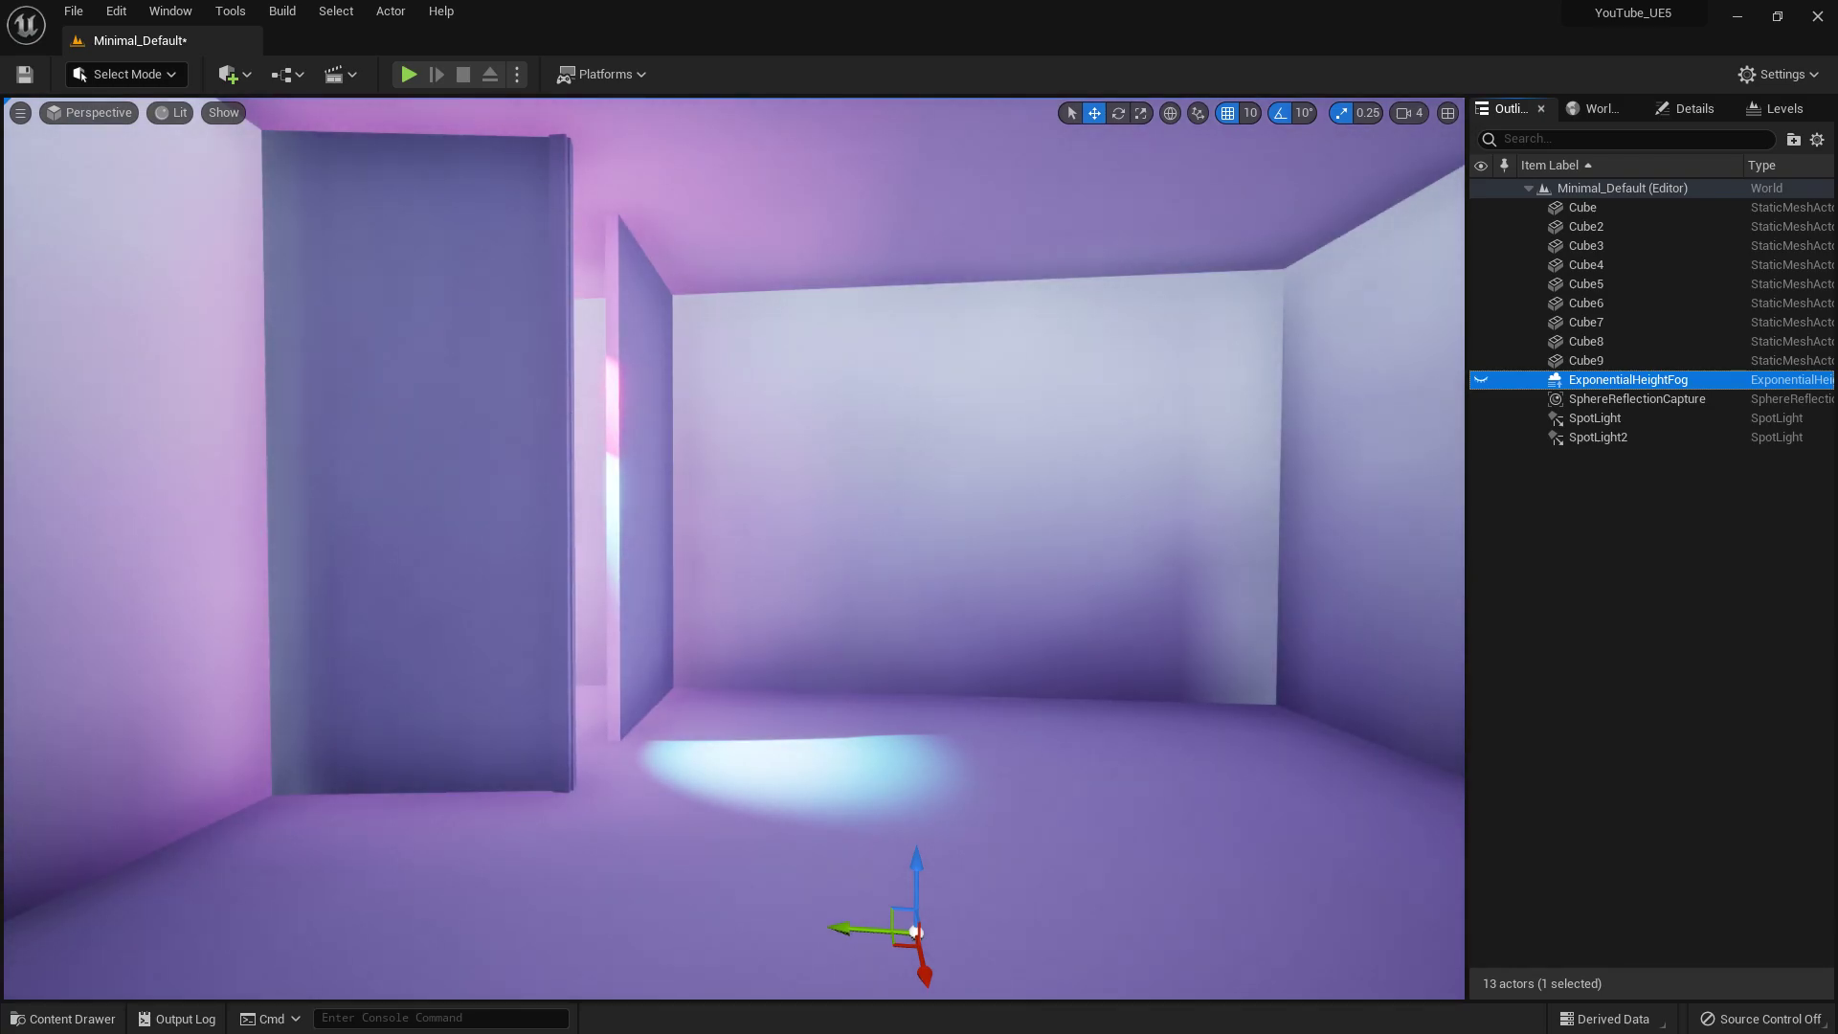
mouse_move(733, 548)
right_mouse_down()
mouse_move(527, 556)
mouse_move(536, 593)
mouse_move(751, 545)
right_mouse_up()
left_click(1482, 380)
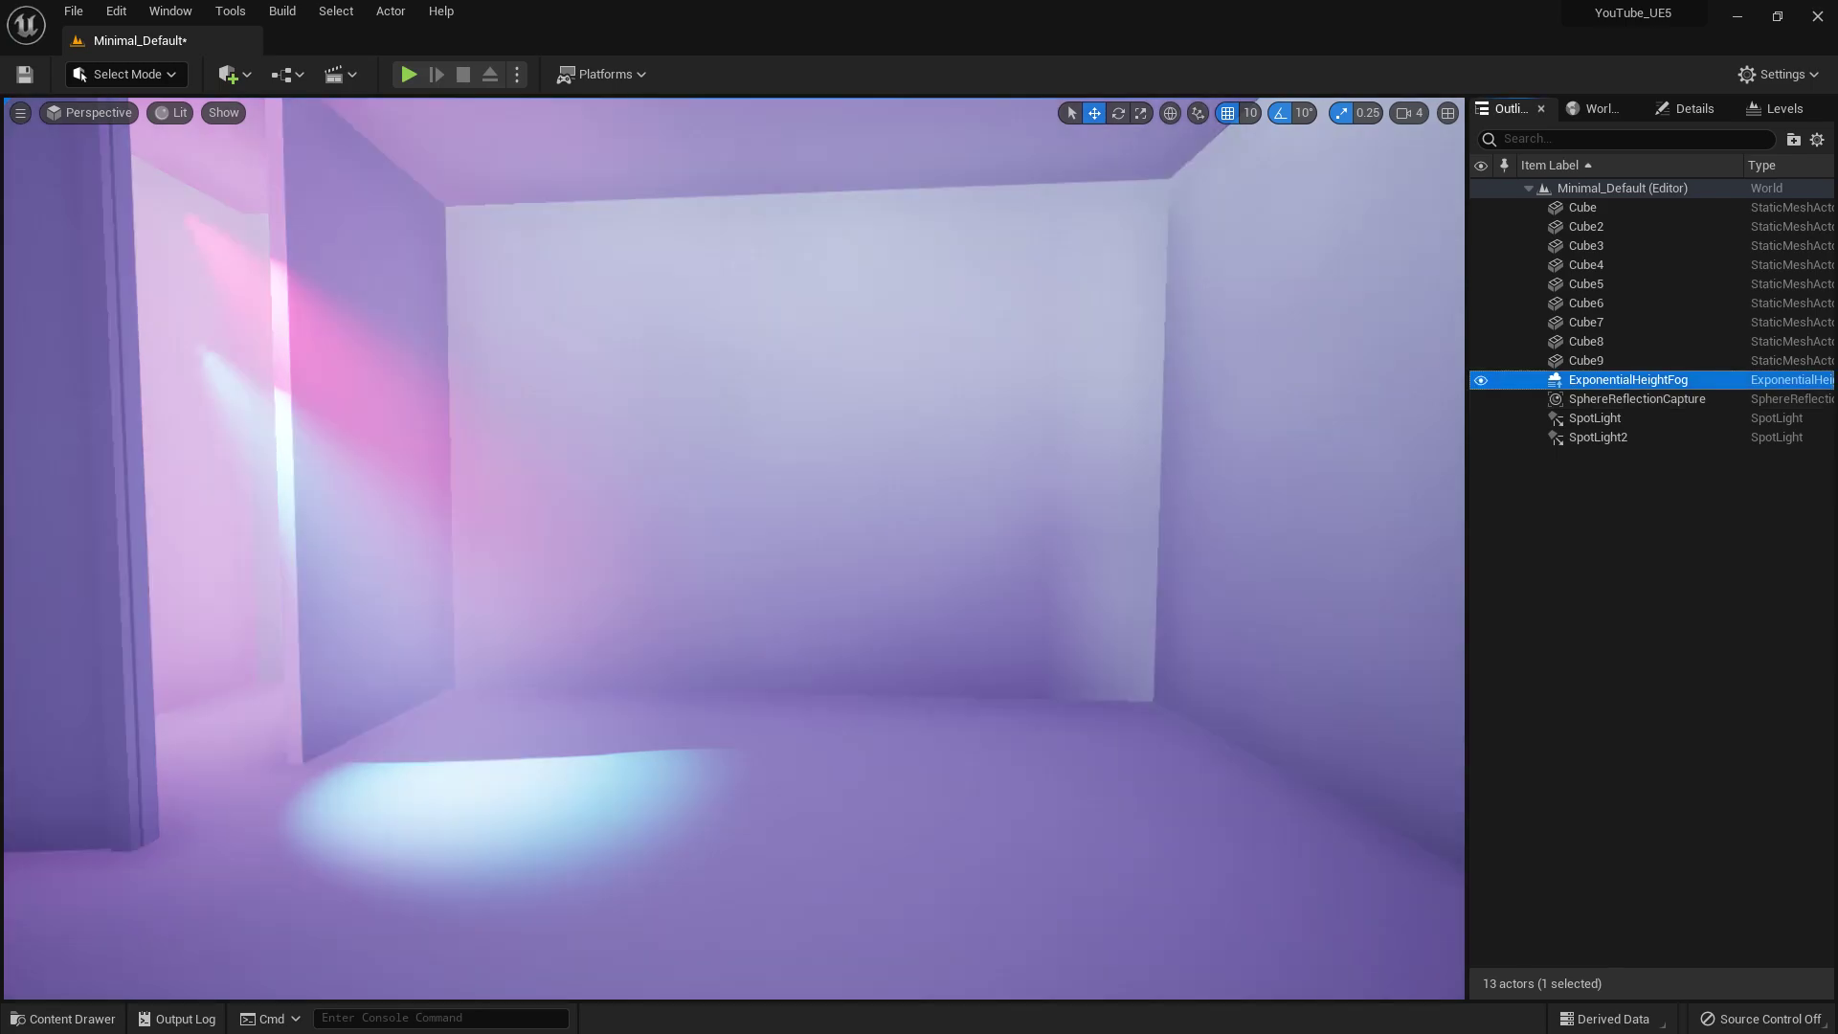
left_click(766, 479)
right_click_drag(766, 479, 699, 465)
key("g")
key("s")
key("w")
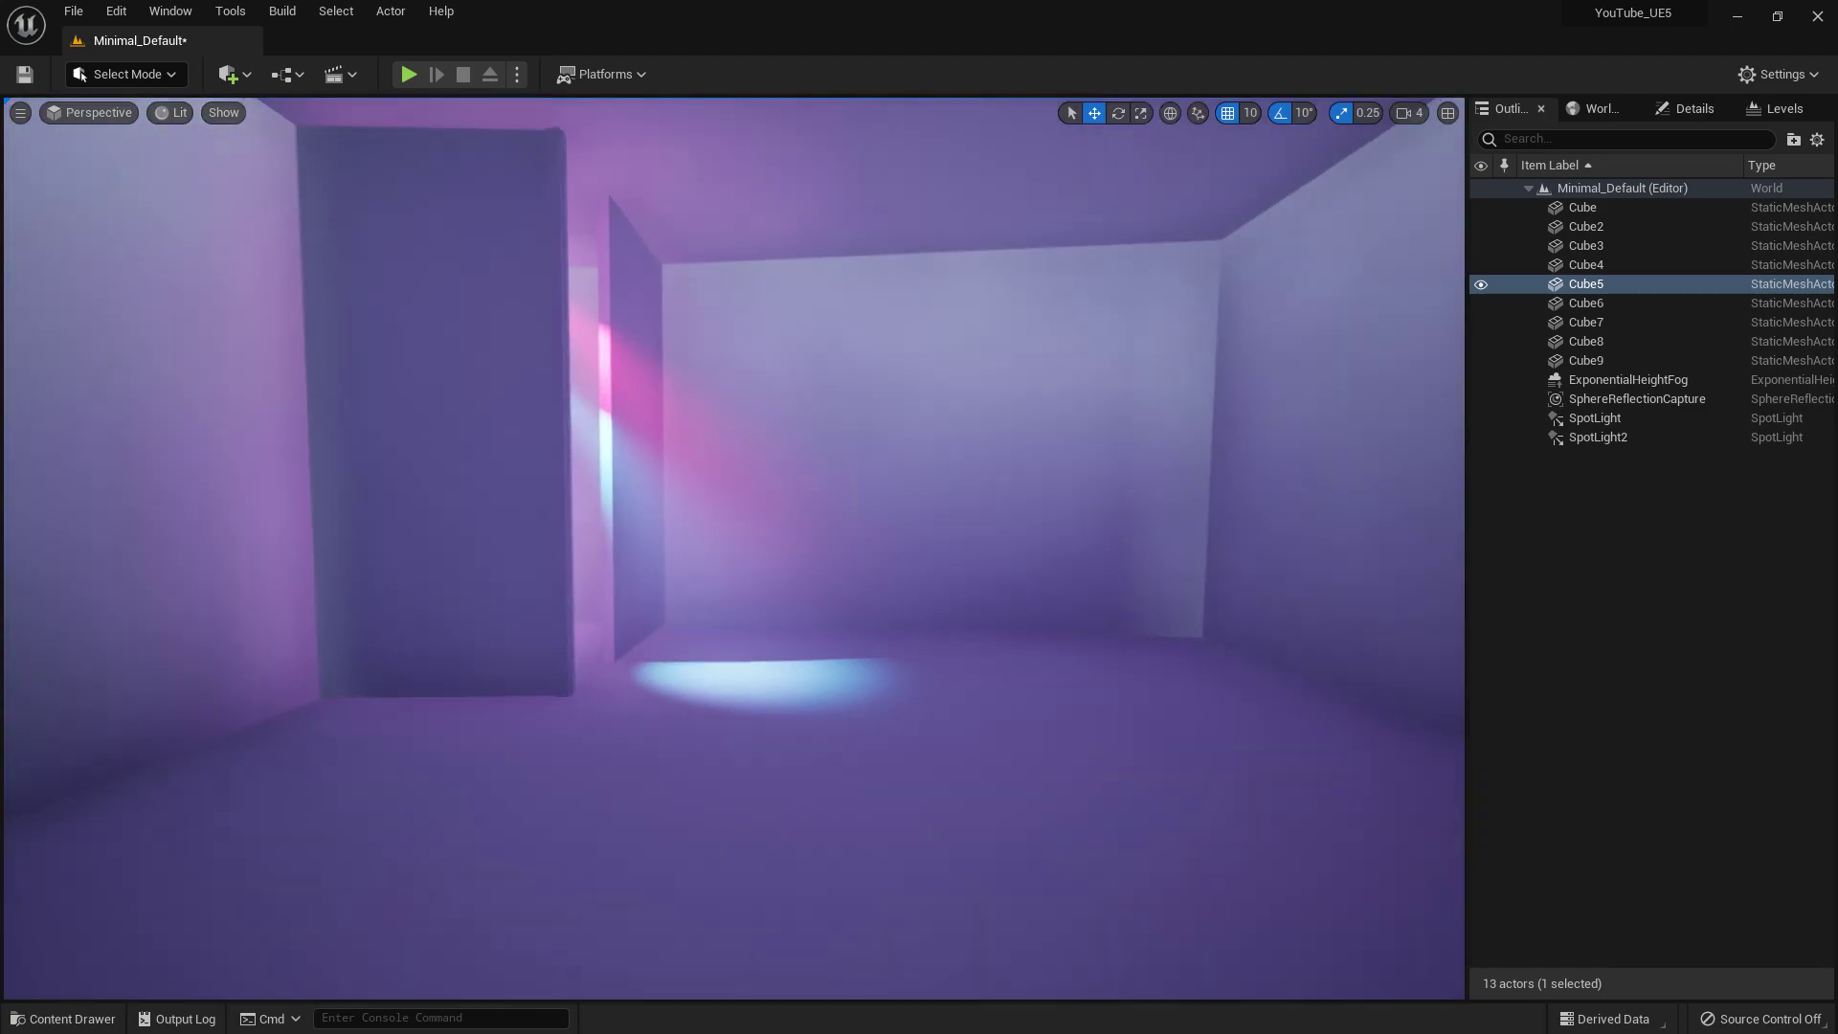